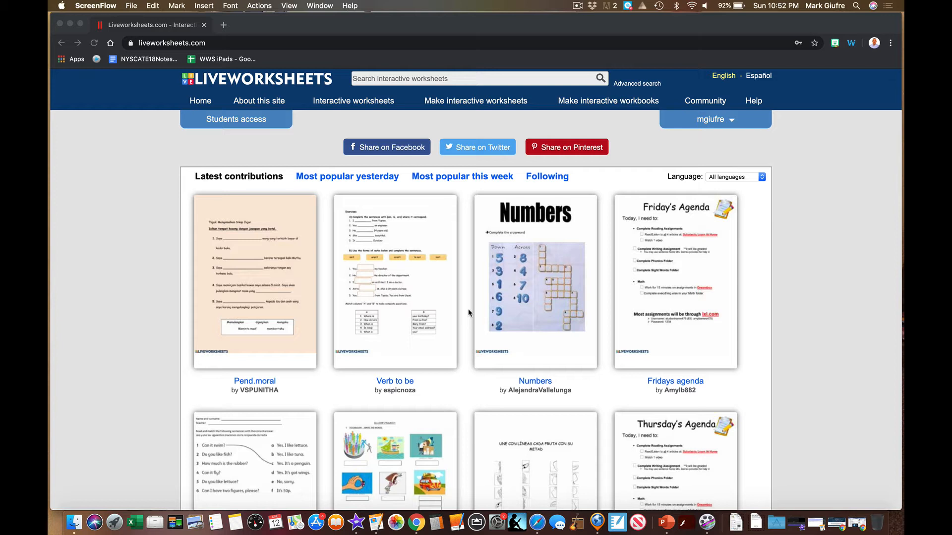
# Open the interactive worksheet maker and undo the answer boxes left on the addition worksheet.
pyautogui.click(479, 103)
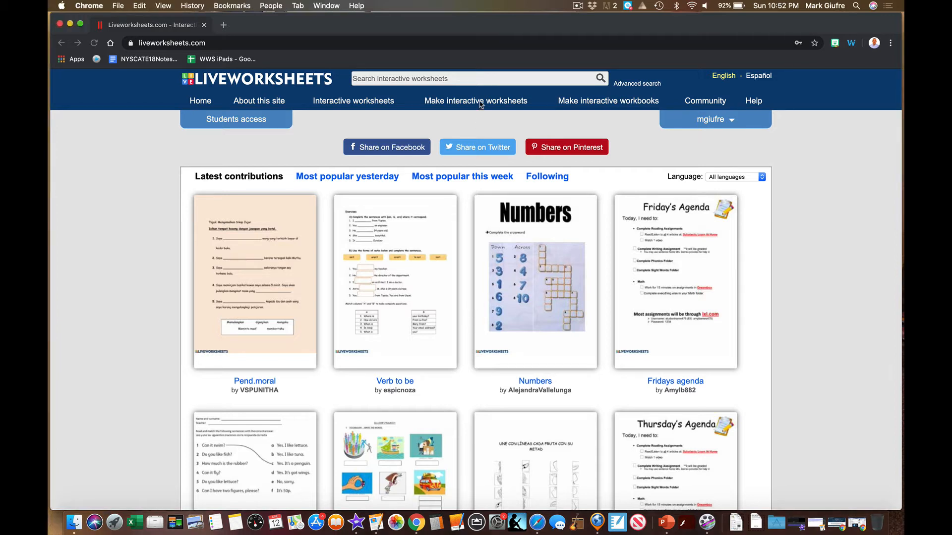
pyautogui.moveTo(480, 104)
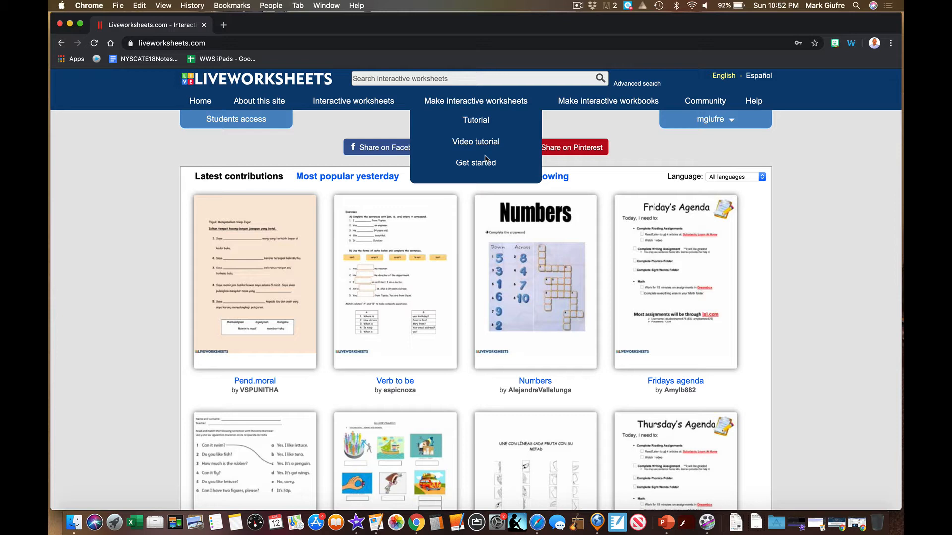
pyautogui.click(464, 165)
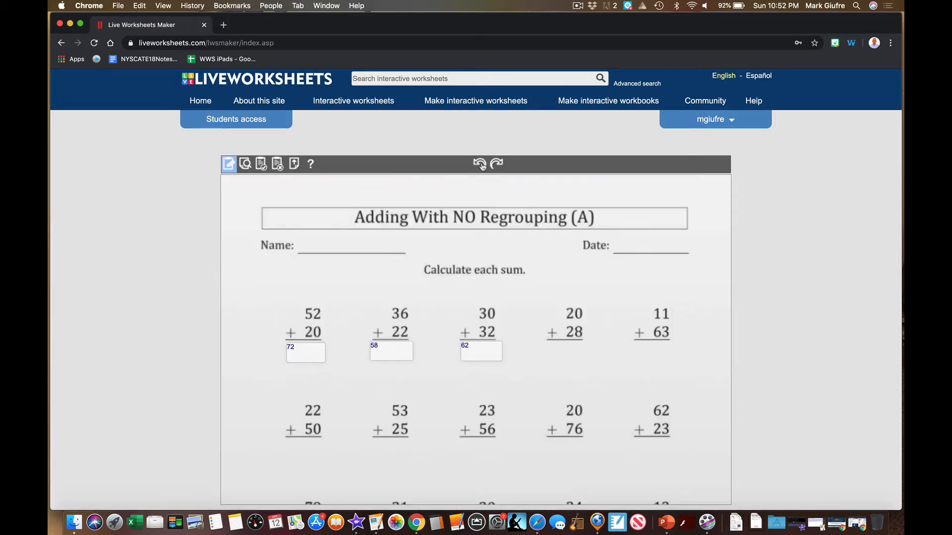
pyautogui.click(478, 164)
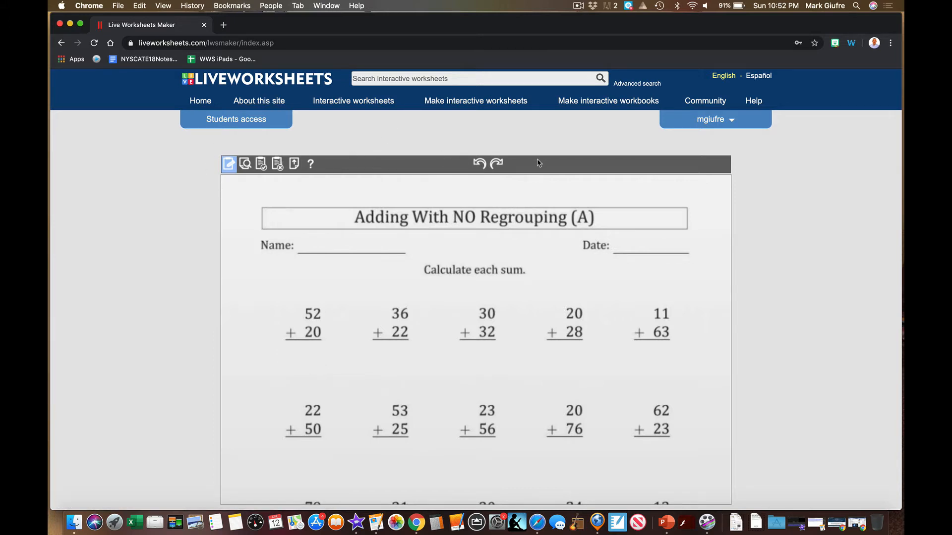
# Upload "Screen Shot 2020-04-12 at 9.11.11 PM.png" from the Desktop as the worksheet.
pyautogui.click(293, 168)
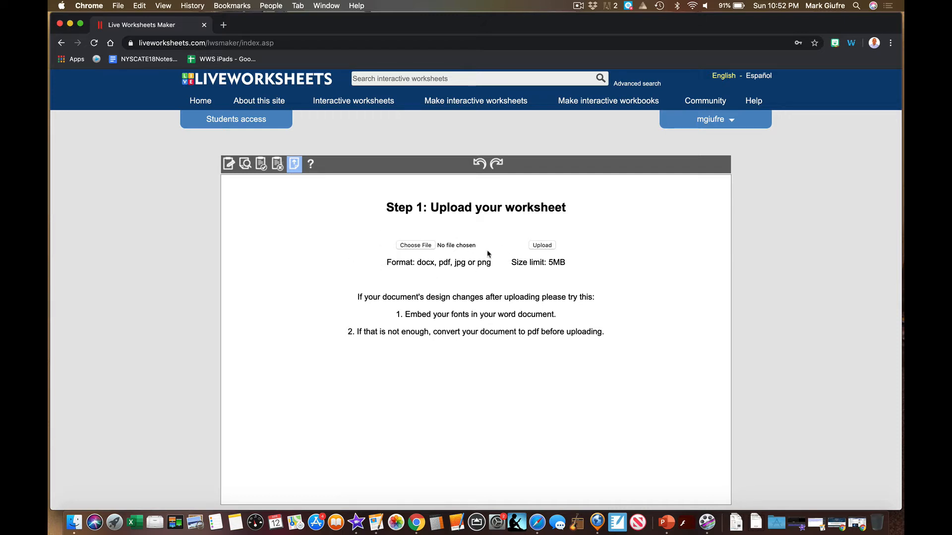
pyautogui.click(415, 246)
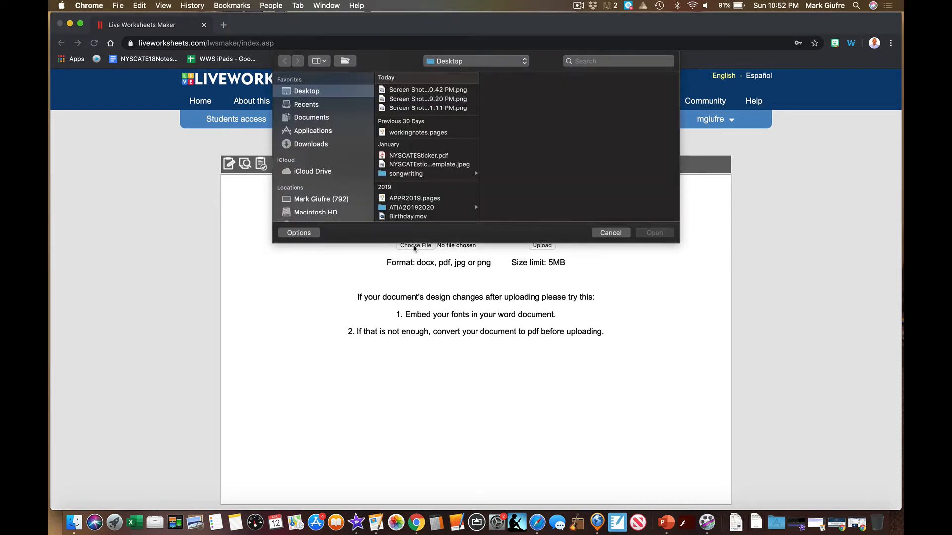
pyautogui.click(449, 108)
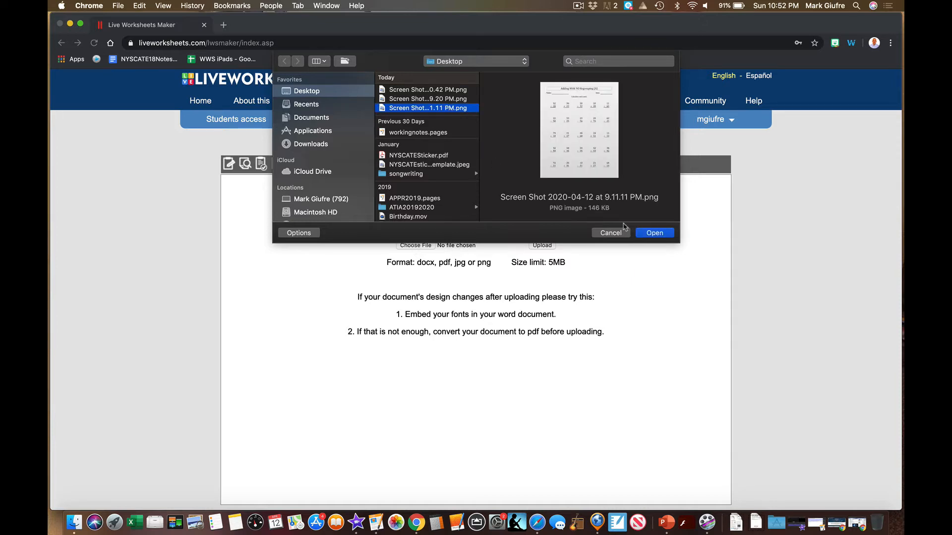
pyautogui.click(649, 233)
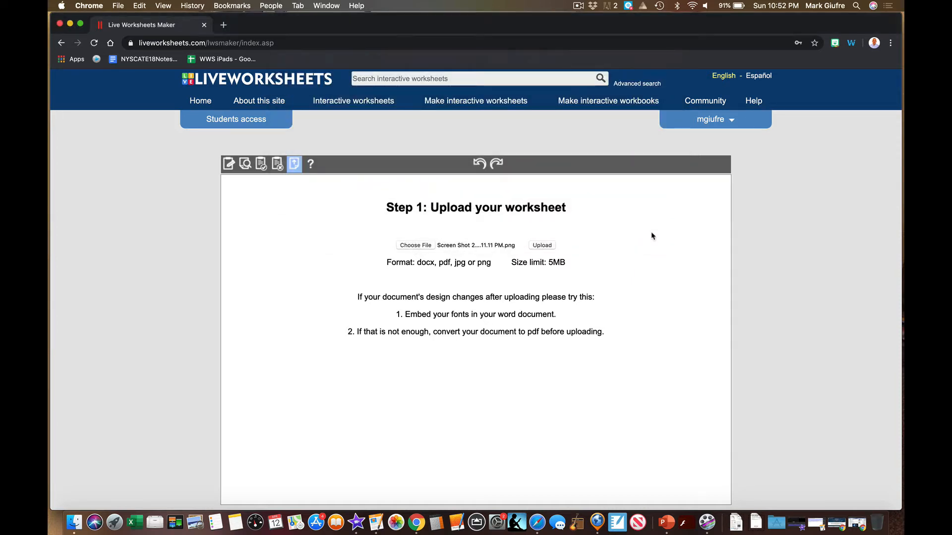
pyautogui.click(541, 244)
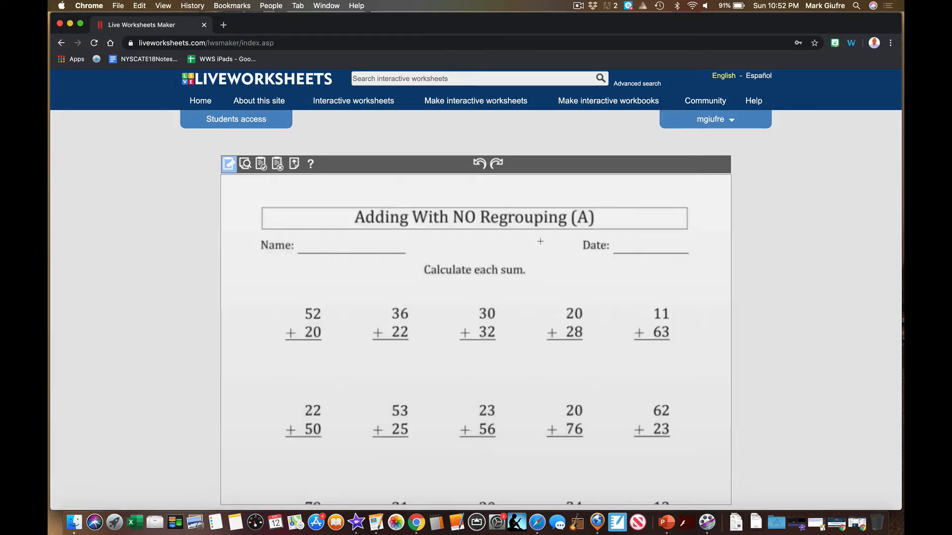
# Draw answer boxes beneath the first three addition problems, 52 + 20, 36 + 22 and 30 + 32.
pyautogui.scroll(-6, 540, 242)
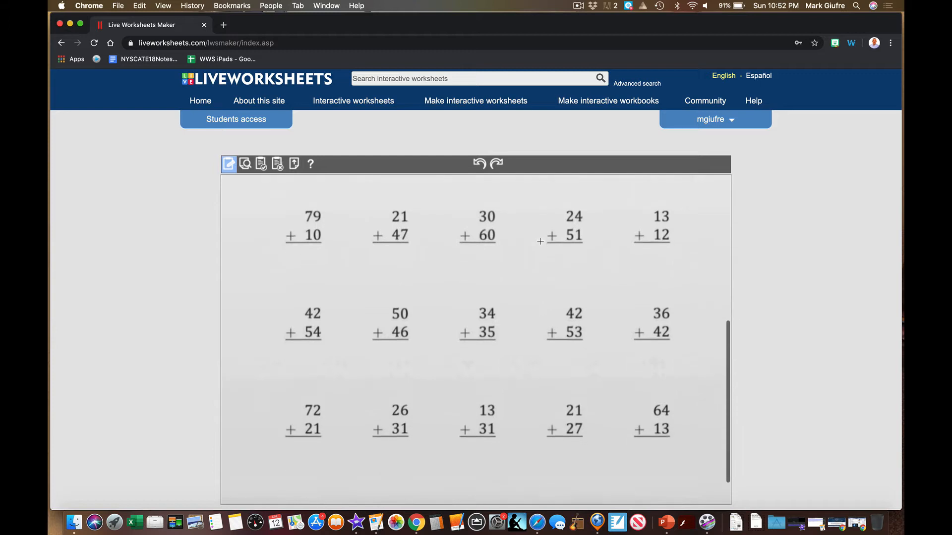
pyautogui.scroll(6, 541, 242)
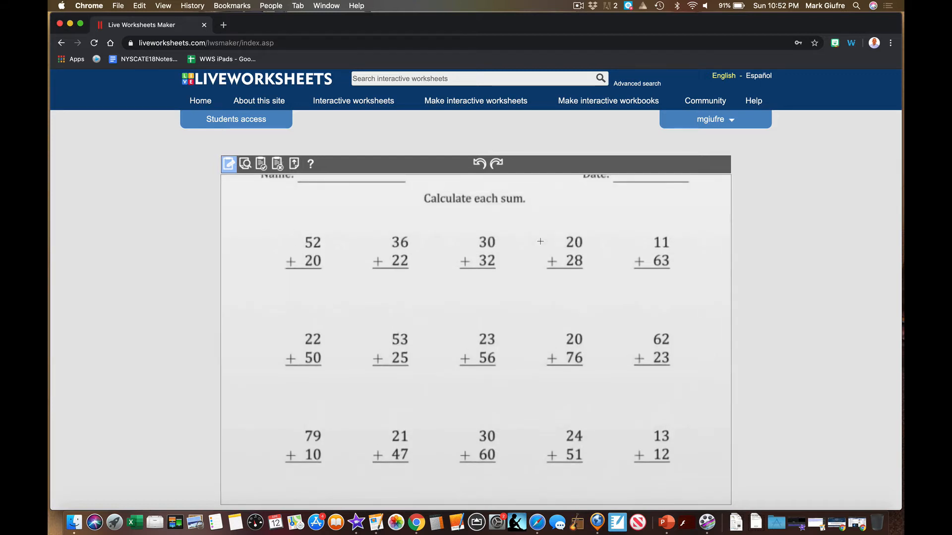
pyautogui.scroll(-2, 541, 242)
pyautogui.scroll(2, 540, 242)
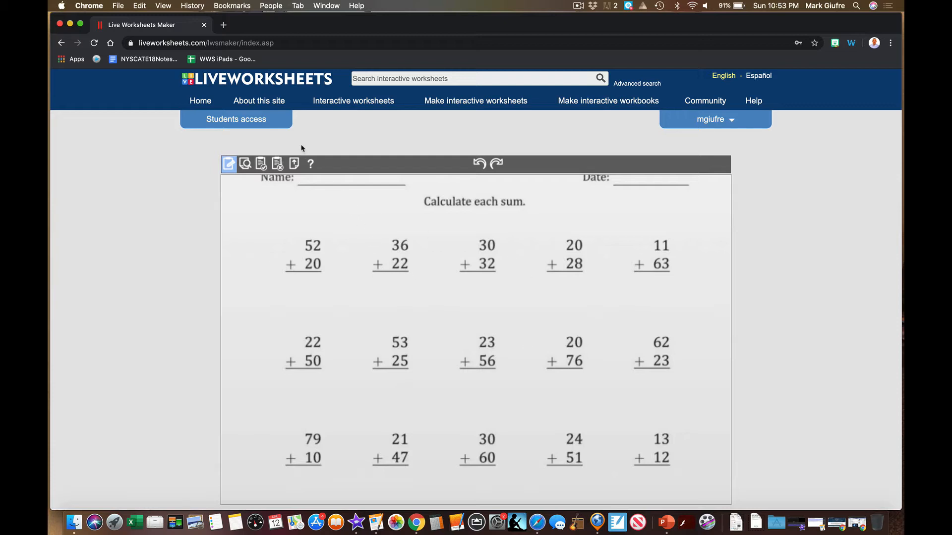
pyautogui.click(228, 166)
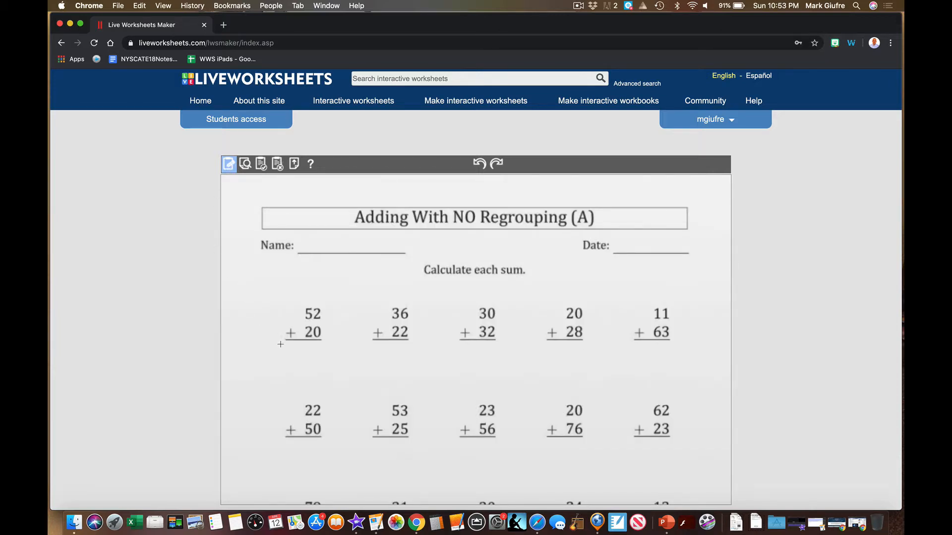
pyautogui.moveTo(281, 343); pyautogui.dragTo(331, 367)
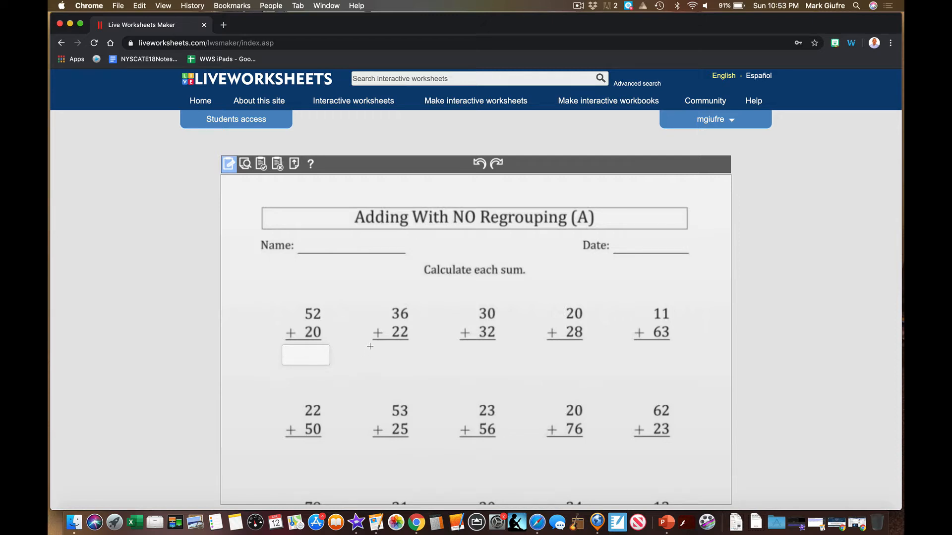
pyautogui.moveTo(369, 344); pyautogui.dragTo(414, 370)
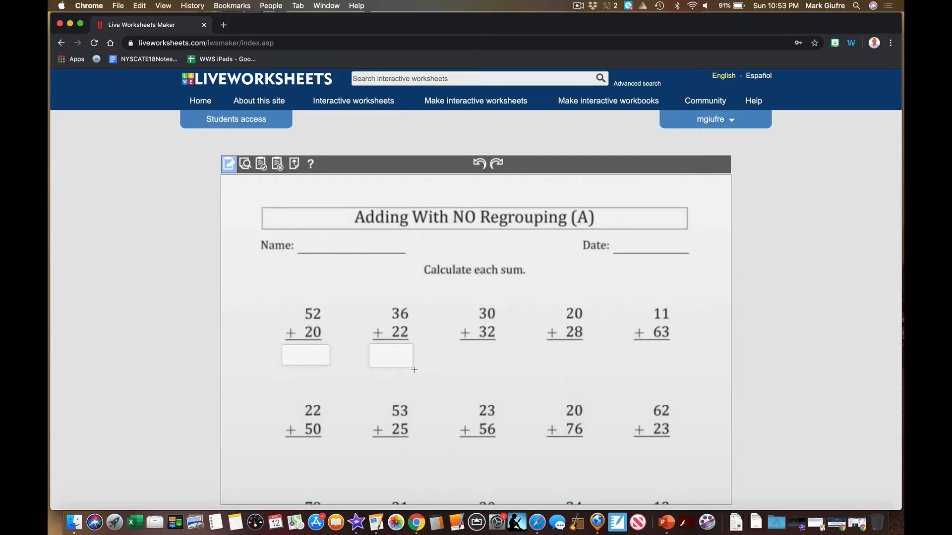
pyautogui.moveTo(457, 344); pyautogui.dragTo(503, 366)
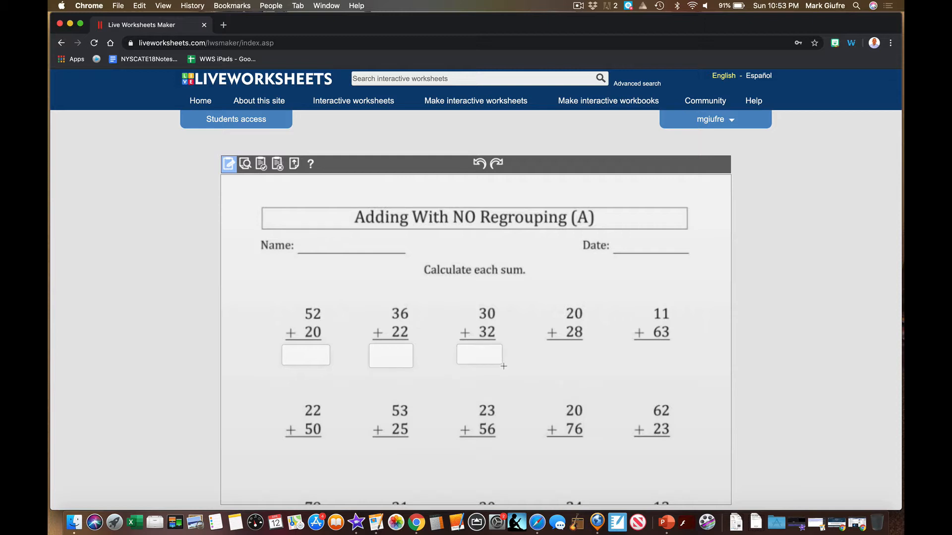
# Enter the correct answers 72, 58 and 62 in the three answer boxes of the top row.
pyautogui.click(304, 352)
pyautogui.click(324, 349)
pyautogui.write('72')
pyautogui.click(404, 355)
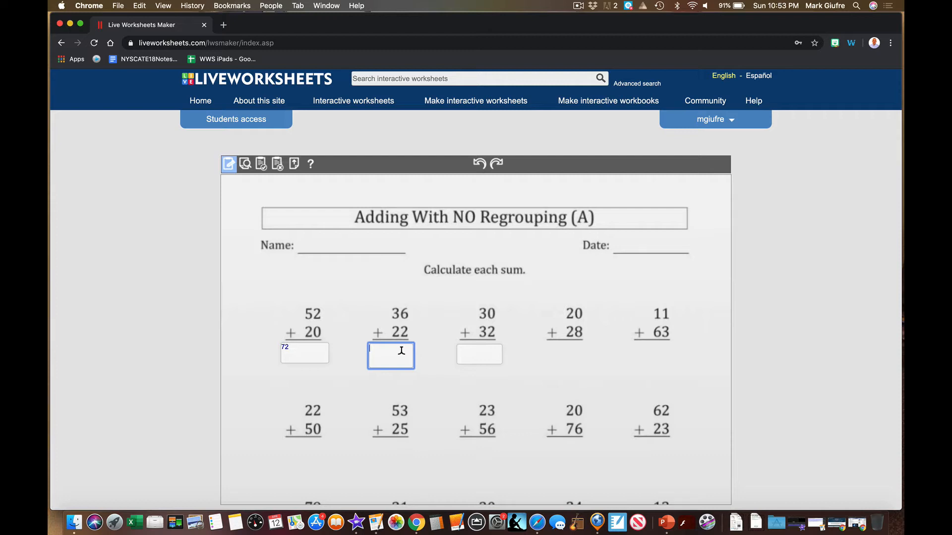
pyautogui.write('58')
pyautogui.click(480, 354)
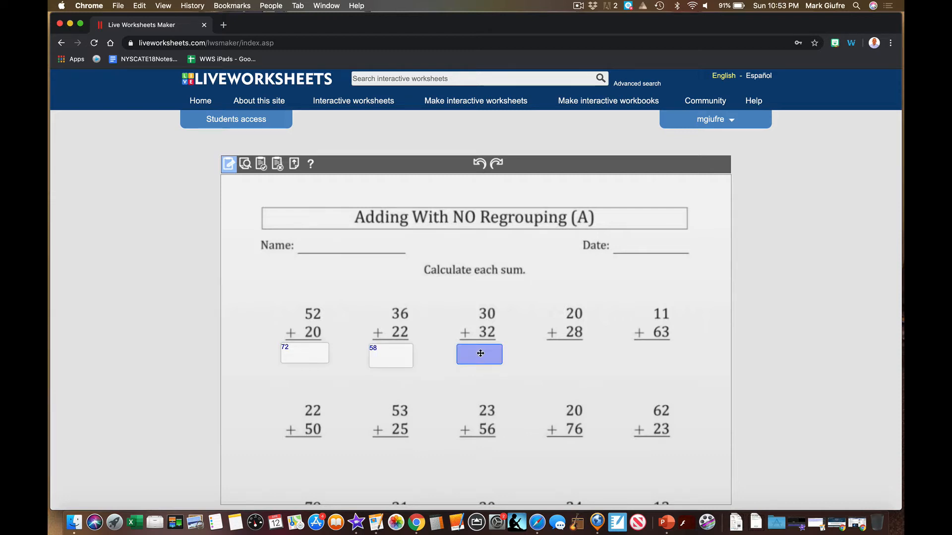
pyautogui.click(481, 354)
pyautogui.write('62')
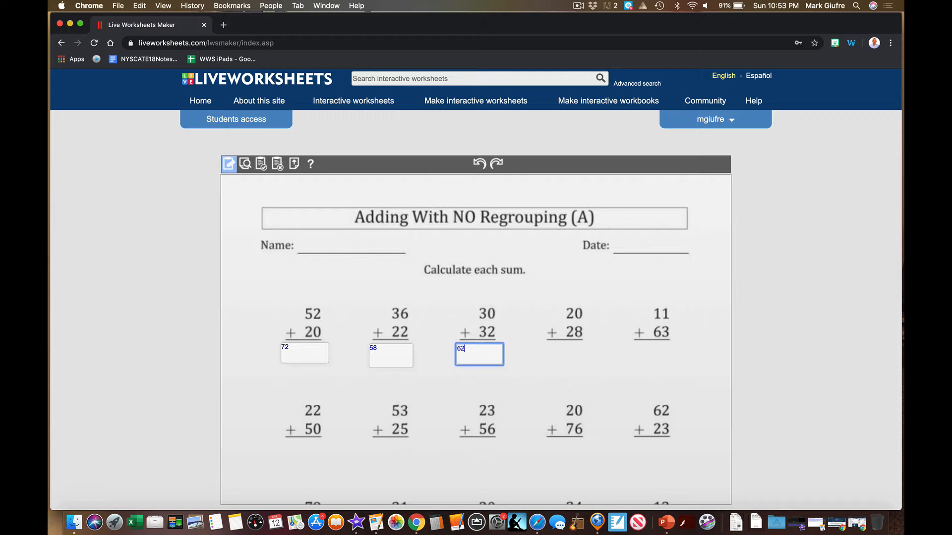
# Preview the worksheet as a student and answer the first three problems with 72, 58 and 62.
pyautogui.scroll(-4, 476, 339)
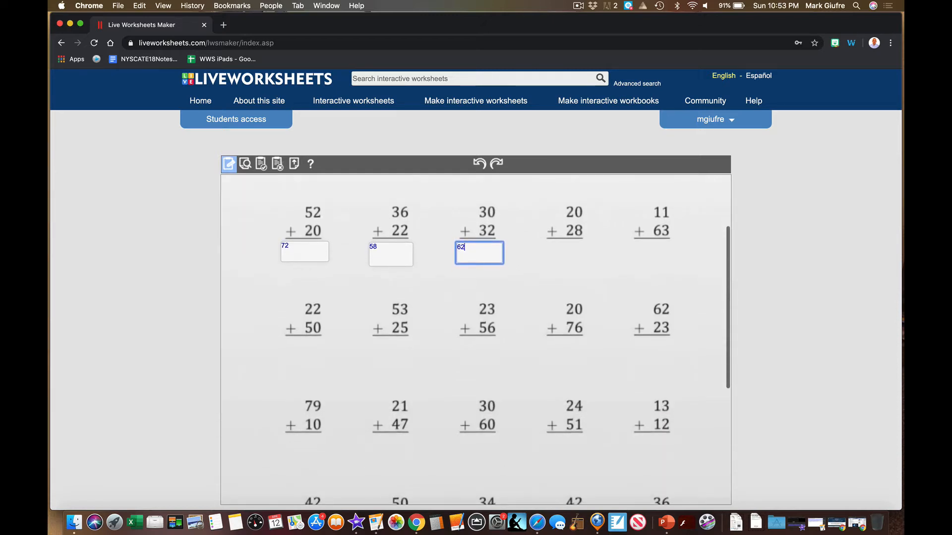
pyautogui.scroll(4, 476, 340)
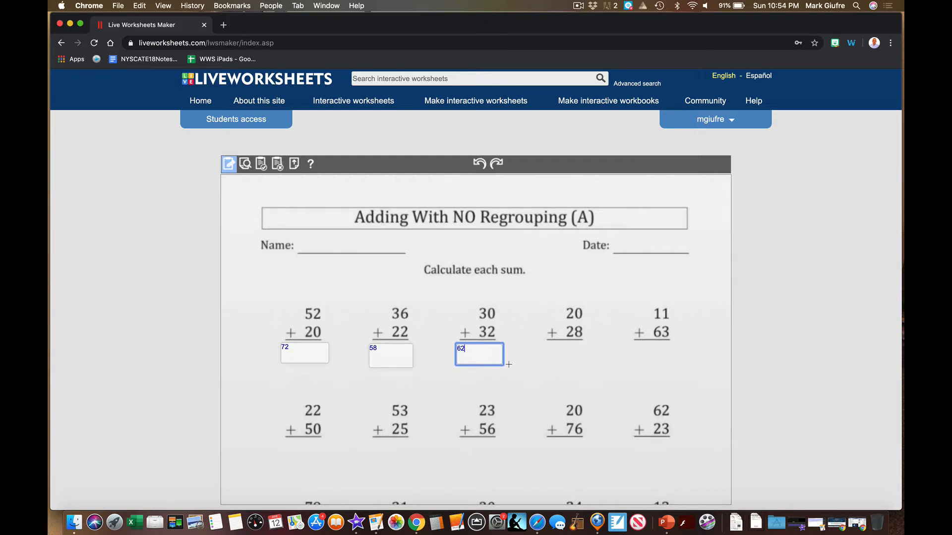
pyautogui.click(247, 168)
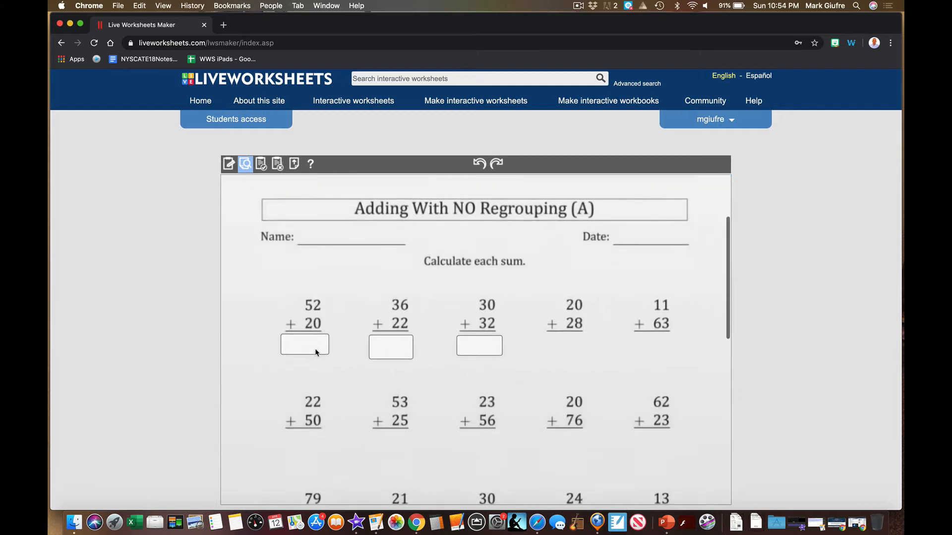
pyautogui.click(314, 340)
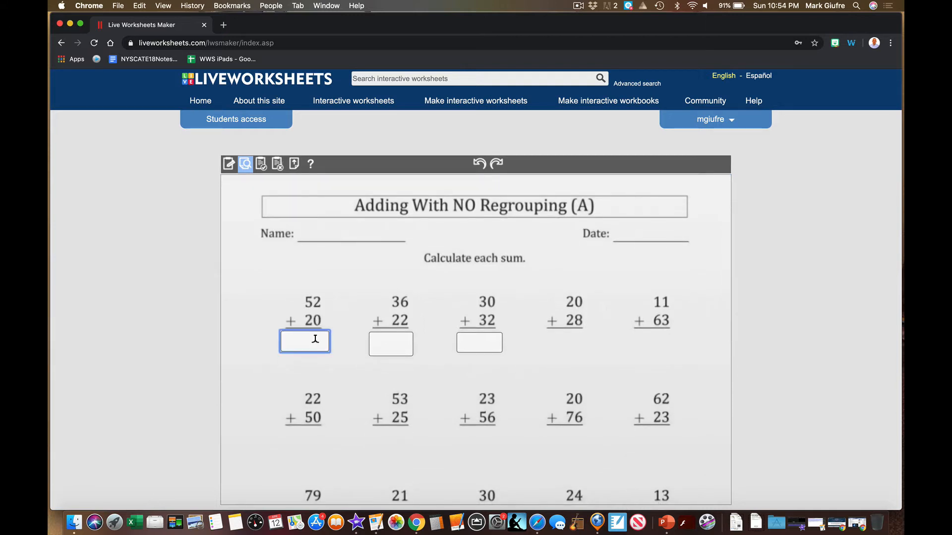
pyautogui.write('72')
pyautogui.click(391, 339)
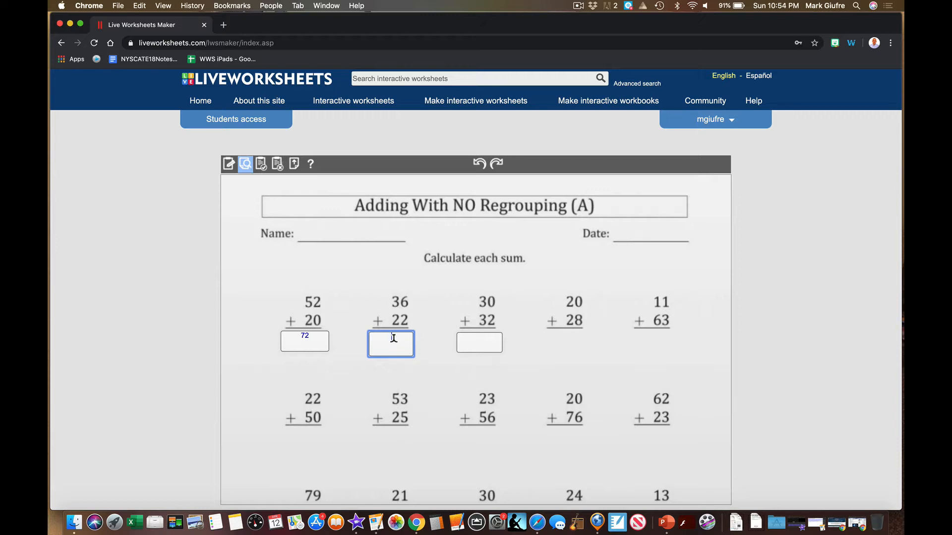
pyautogui.write('58')
pyautogui.click(475, 337)
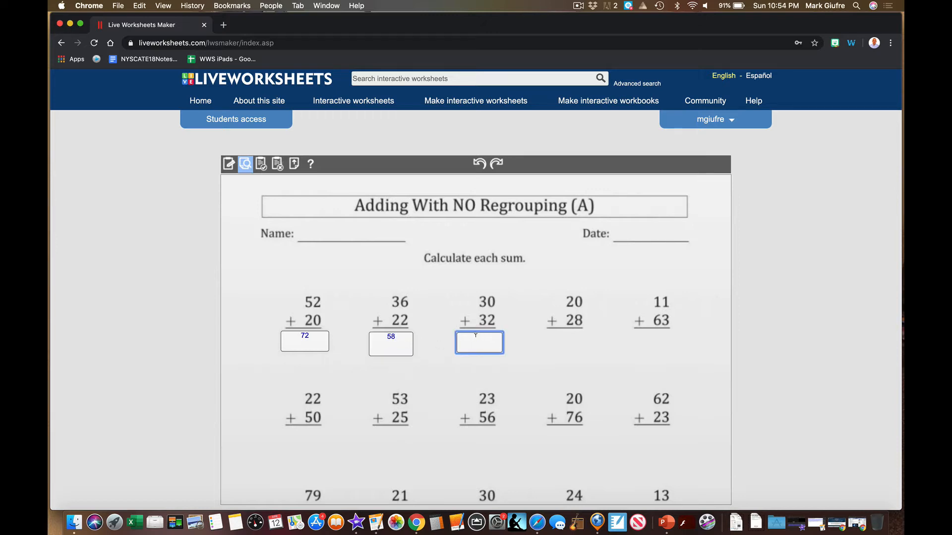
pyautogui.write('62')
# Finish the previewed worksheet and have the answers checked.
pyautogui.scroll(-10, 475, 342)
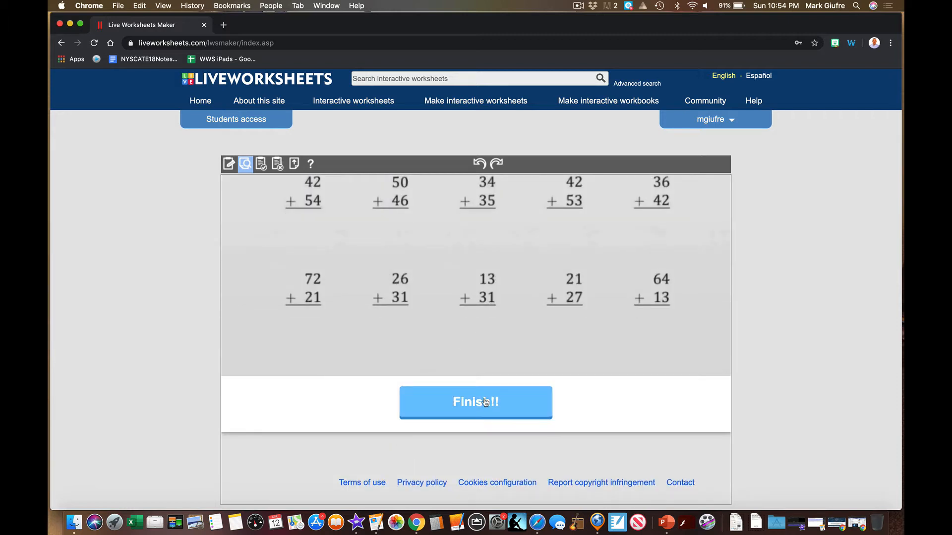
pyautogui.click(485, 402)
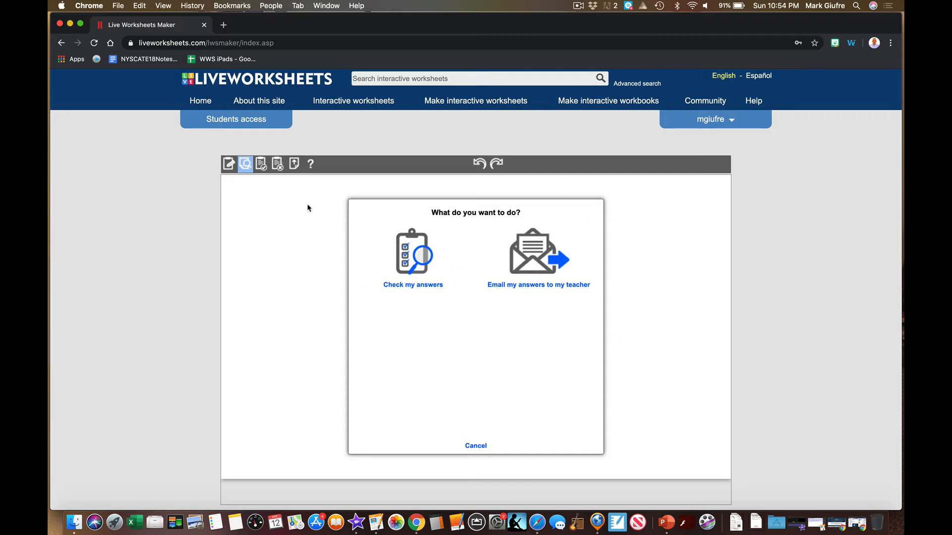
pyautogui.click(409, 270)
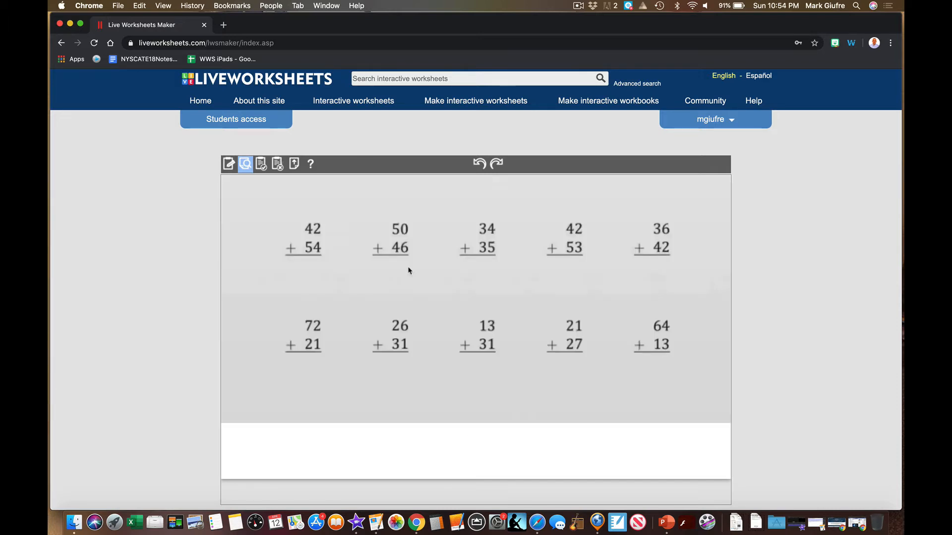
pyautogui.scroll(-3, 426, 418)
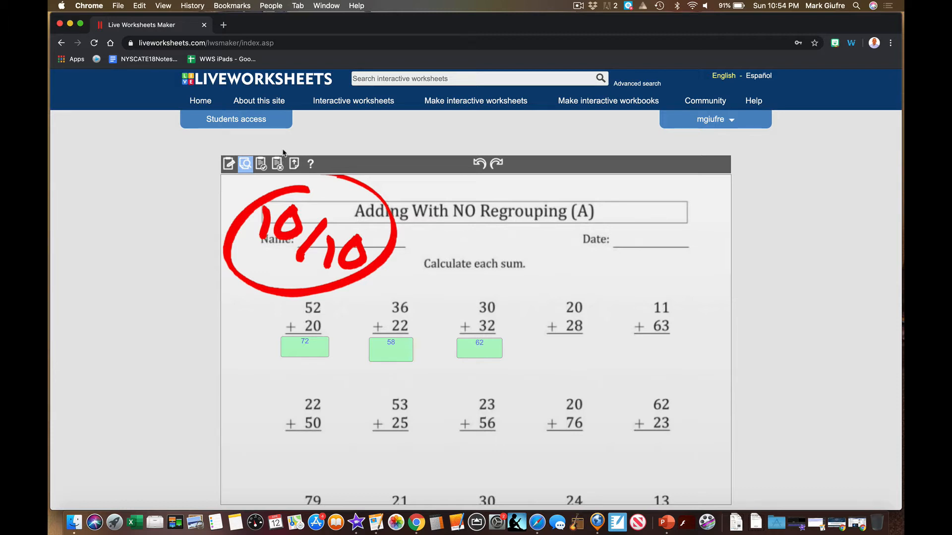
# Return to editing the worksheet and draw answer boxes beneath 20 + 28 and 11 + 63.
pyautogui.click(229, 164)
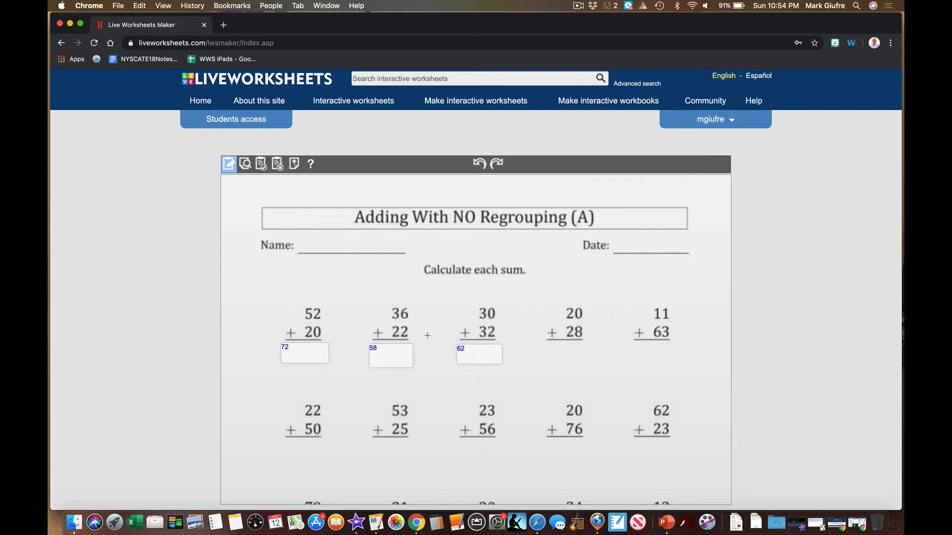
pyautogui.moveTo(544, 346); pyautogui.dragTo(684, 371)
pyautogui.scroll(-10, 684, 371)
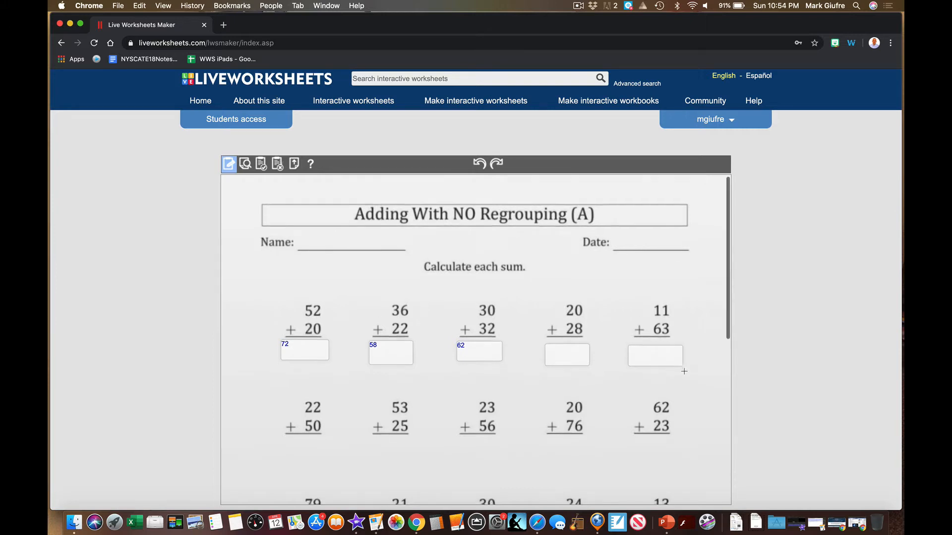
pyautogui.scroll(10, 684, 371)
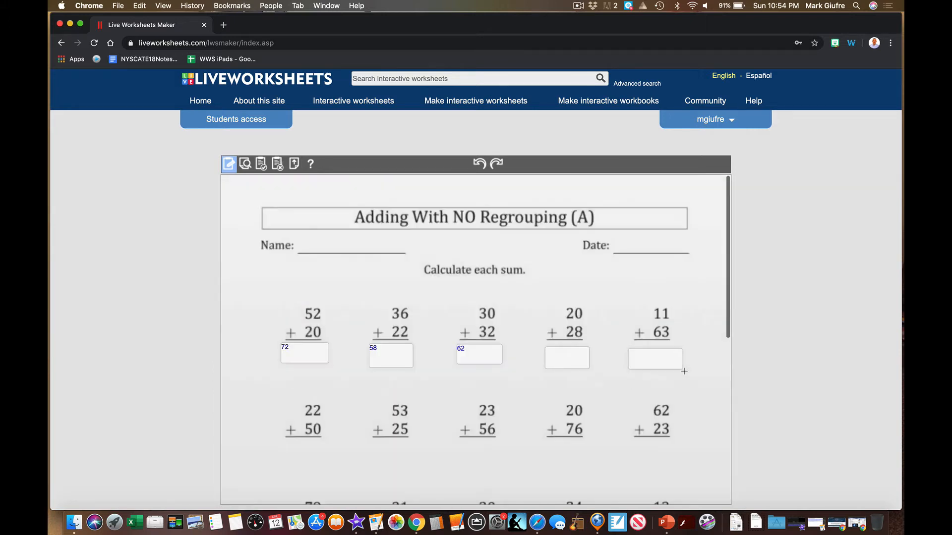
# Upload the shape-matching image Screen Shot 2020-04-12 at 6.09.20 PM.png from the Desktop as the worksheet.
pyautogui.click(294, 164)
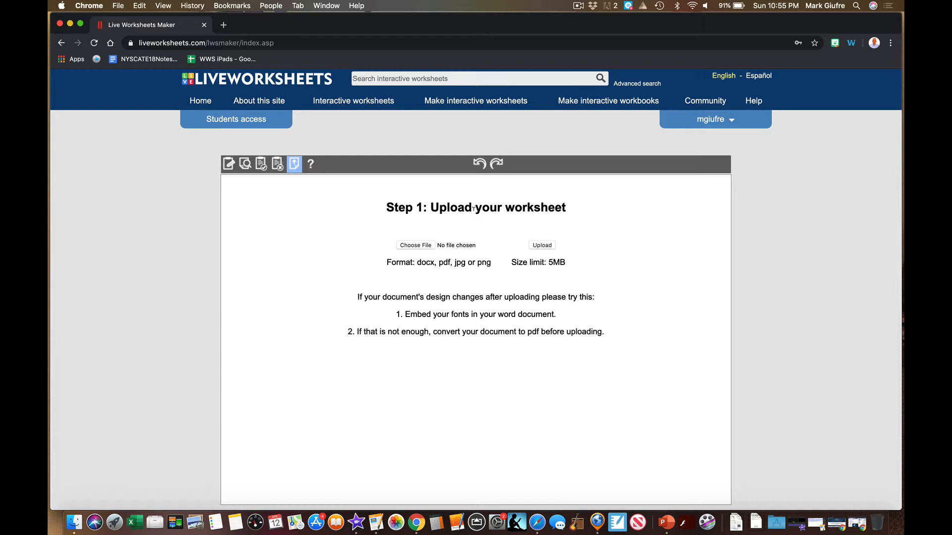
pyautogui.click(422, 245)
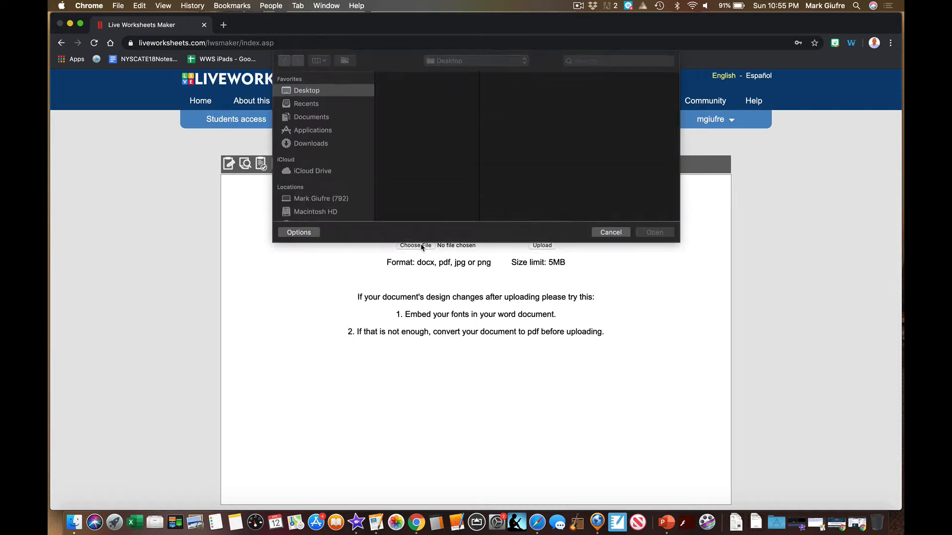
pyautogui.click(445, 102)
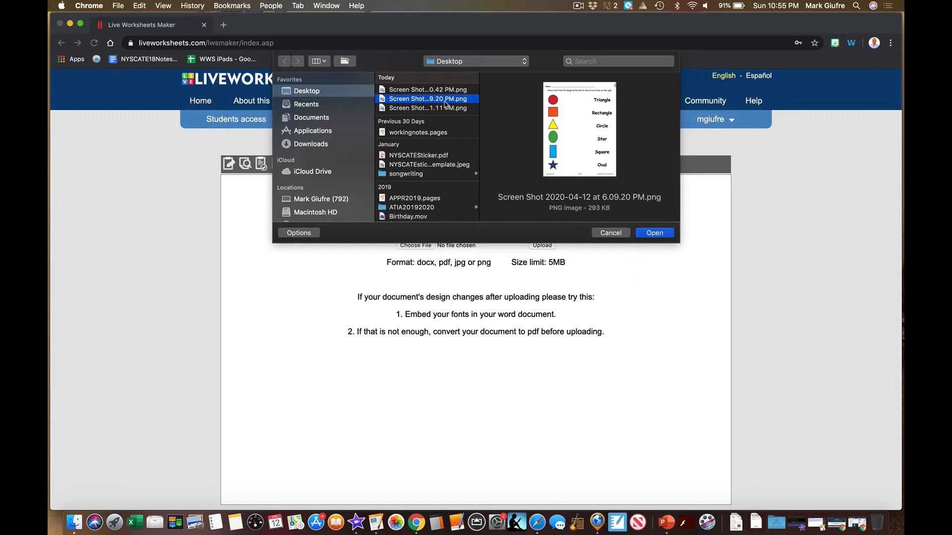
pyautogui.click(667, 234)
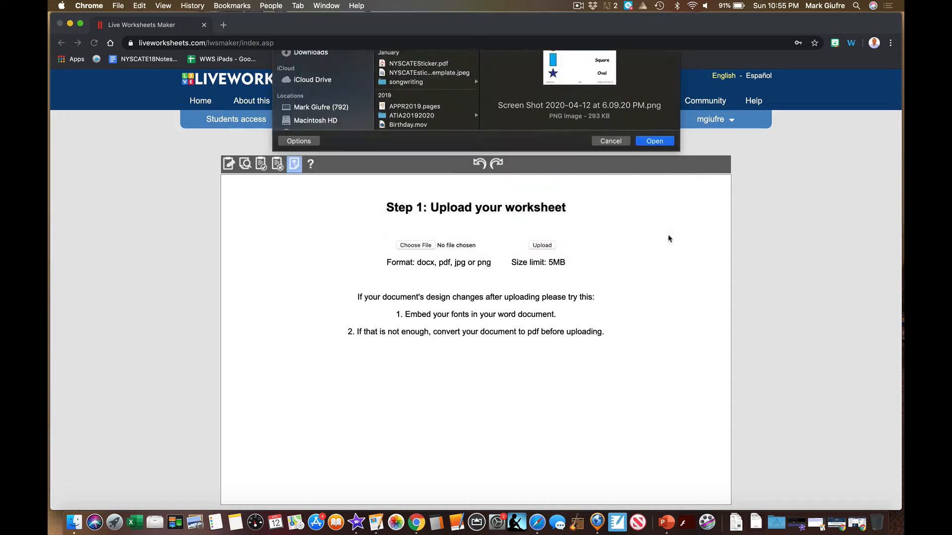
pyautogui.click(548, 245)
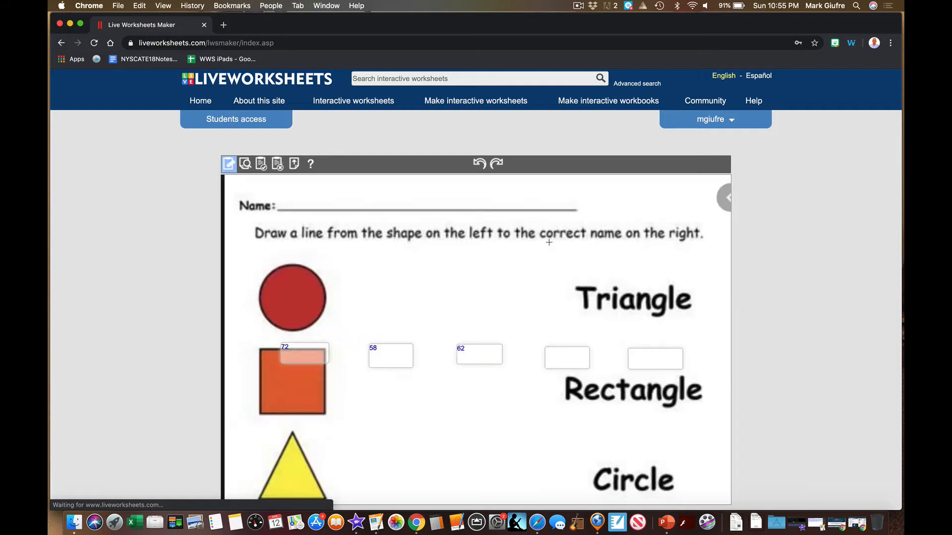
# Undo the answer boxes left over from the addition worksheet so the shape-matching page is clear.
pyautogui.click(477, 166)
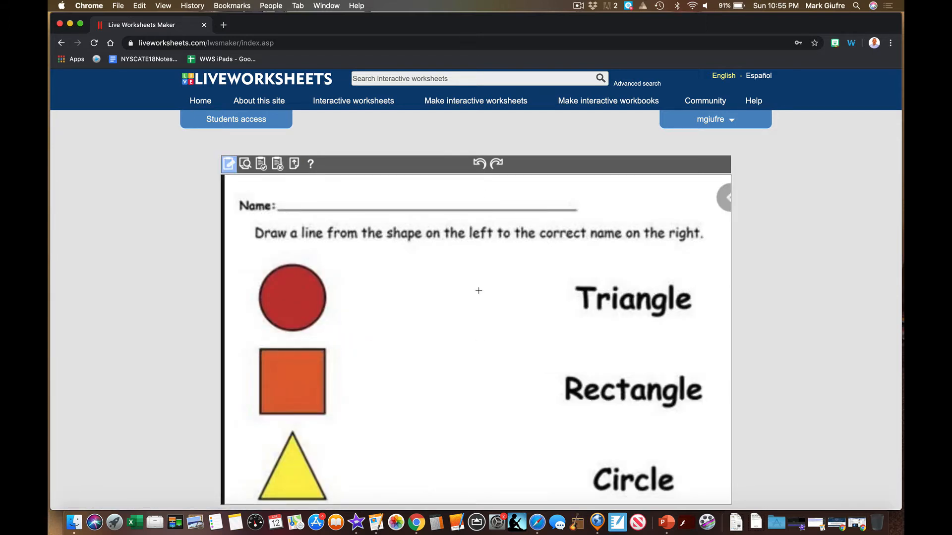
pyautogui.scroll(-7, 478, 291)
pyautogui.scroll(8, 478, 291)
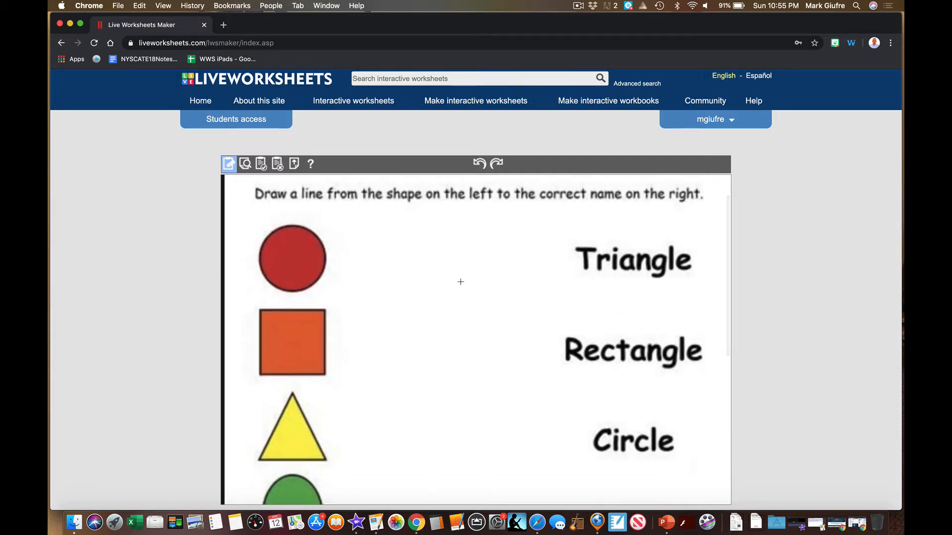
pyautogui.scroll(-5, 375, 317)
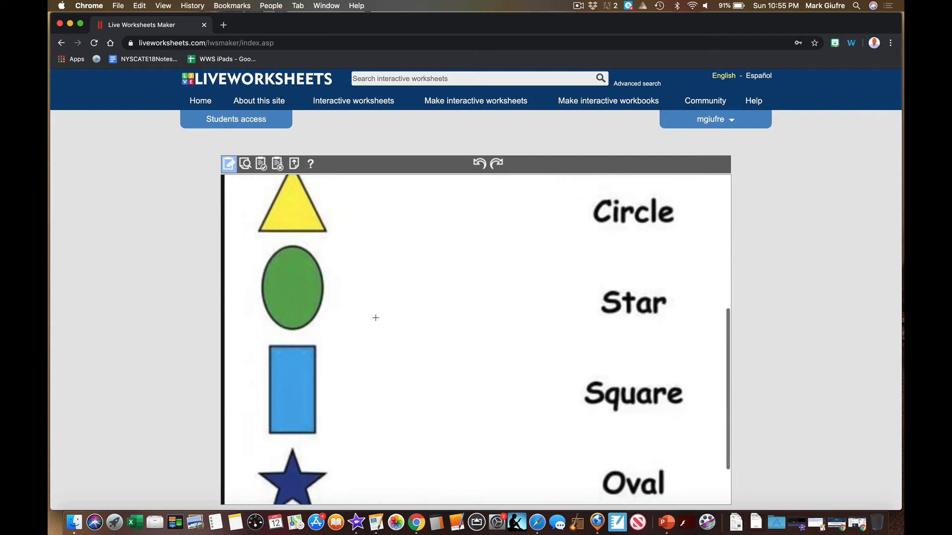
pyautogui.scroll(6, 376, 318)
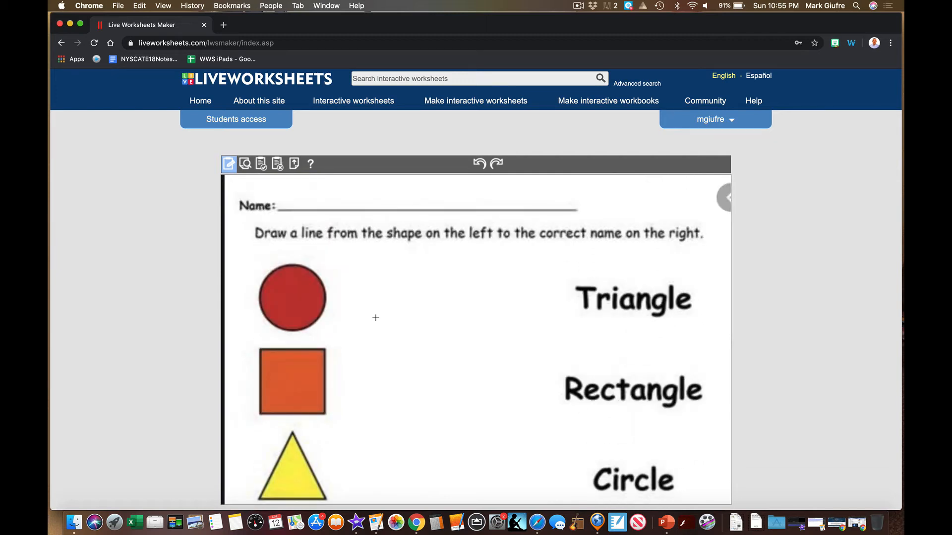
pyautogui.scroll(-2, 376, 318)
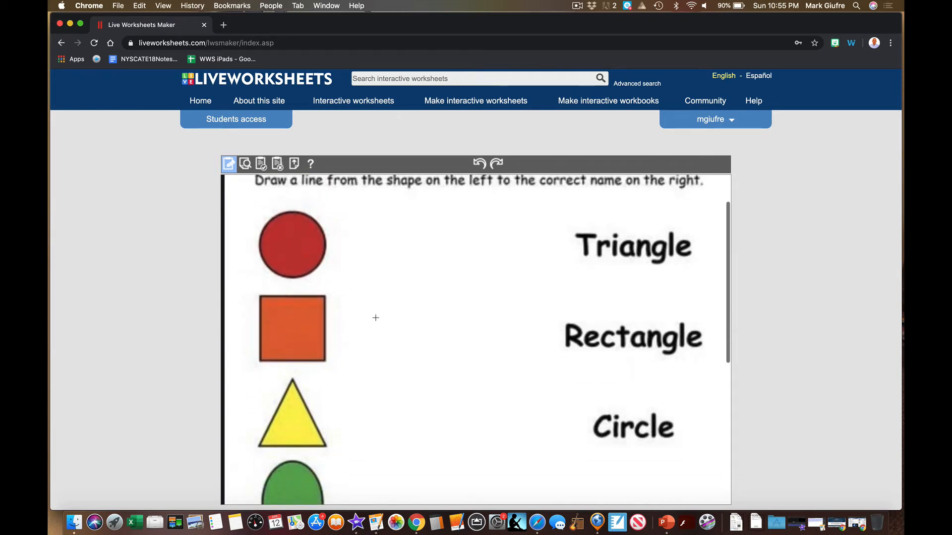
# Look through the help guide's exercise types and read the instructions for Join with arrows.
pyautogui.click(311, 164)
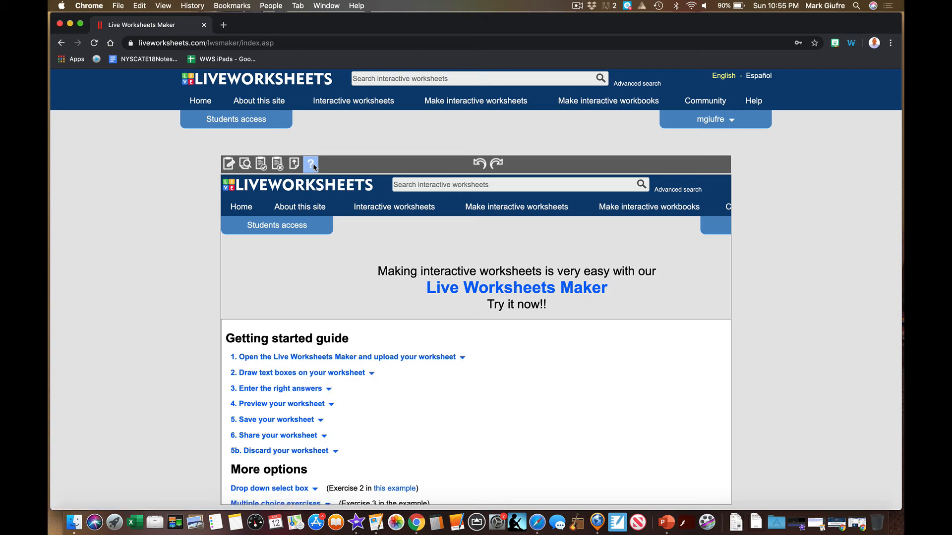
pyautogui.scroll(-4, 268, 329)
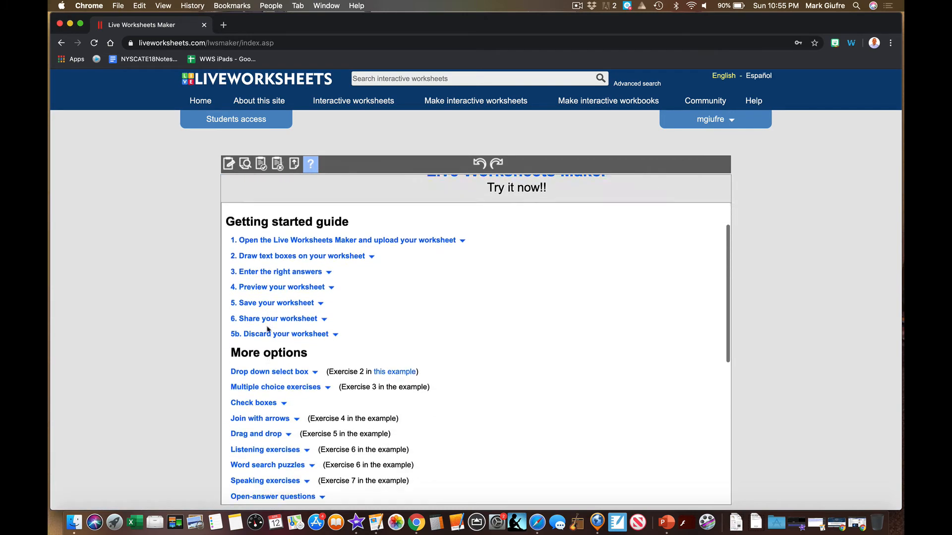
pyautogui.scroll(-6, 268, 329)
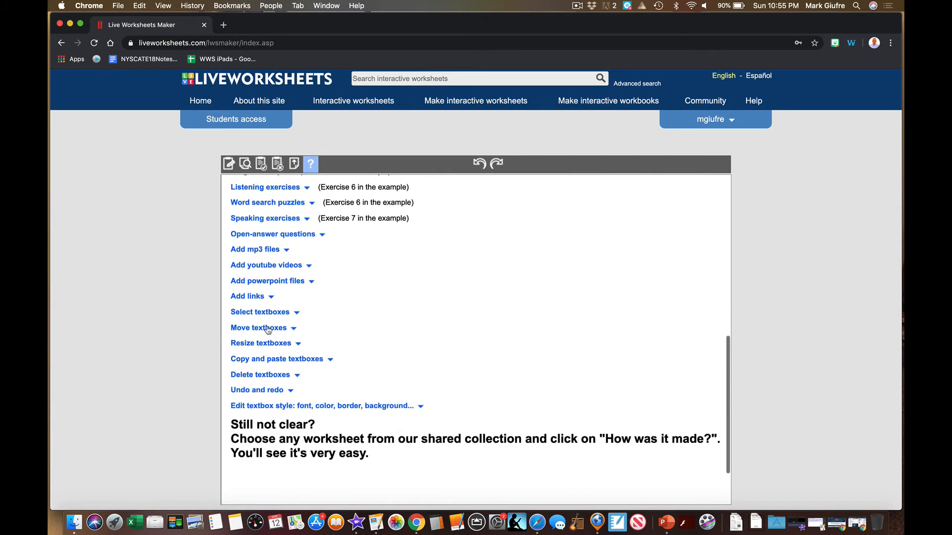
pyautogui.scroll(2, 268, 330)
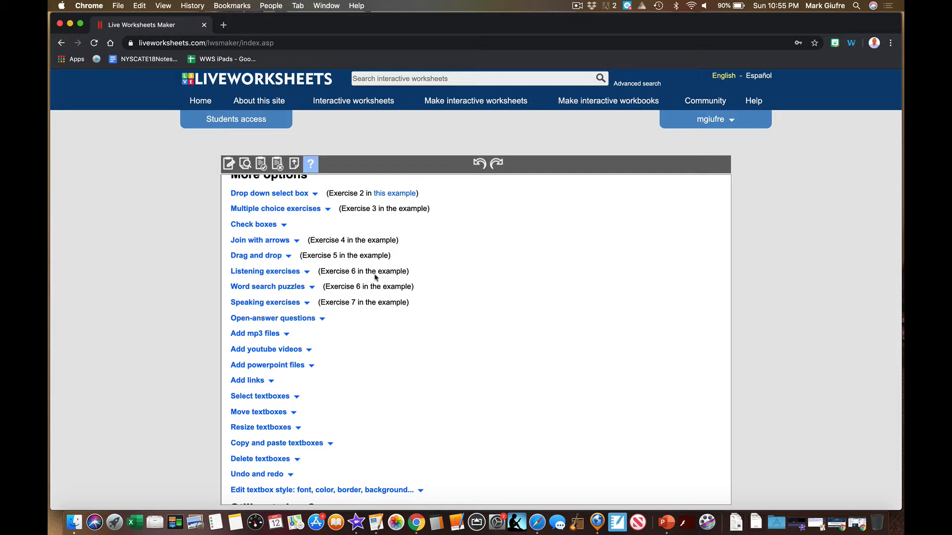
pyautogui.scroll(5, 329, 251)
pyautogui.scroll(2, 329, 251)
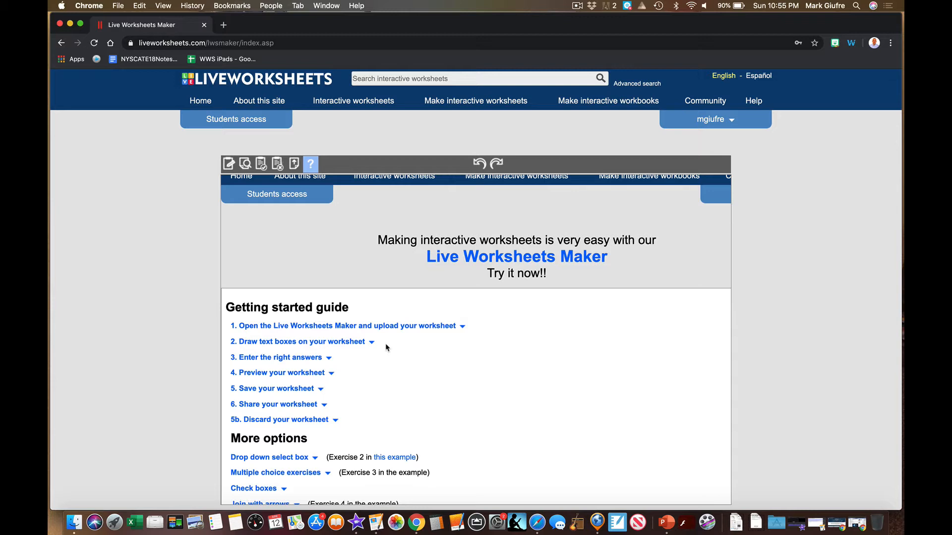
pyautogui.scroll(-6, 386, 347)
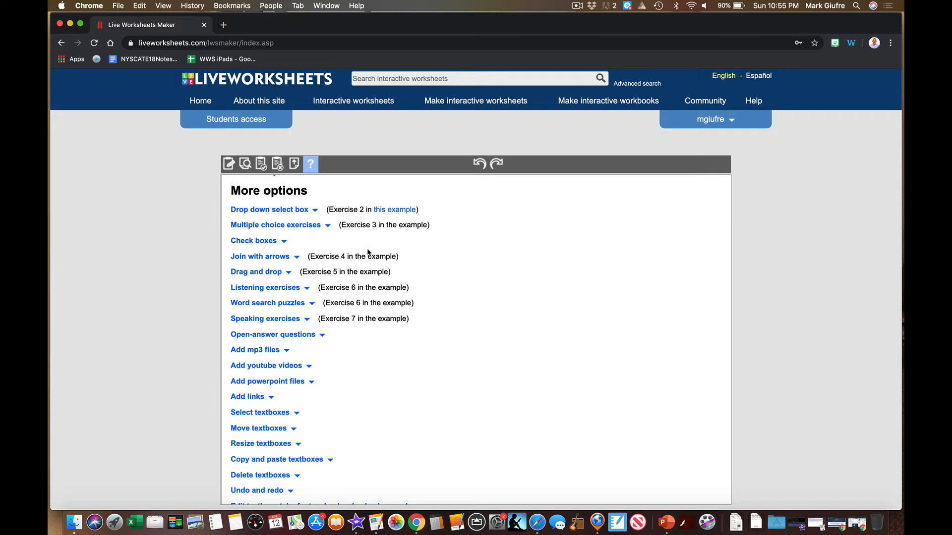
pyautogui.scroll(-3, 350, 313)
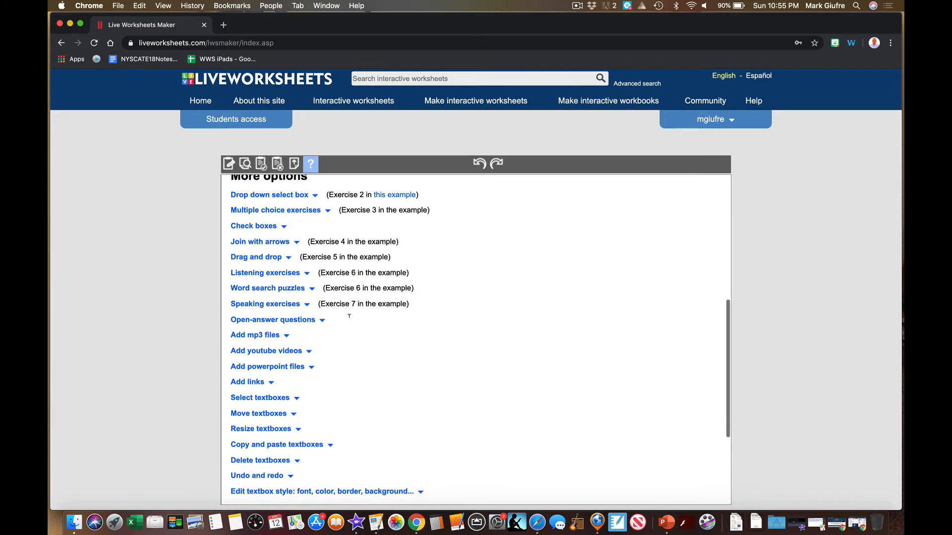
pyautogui.scroll(2, 350, 312)
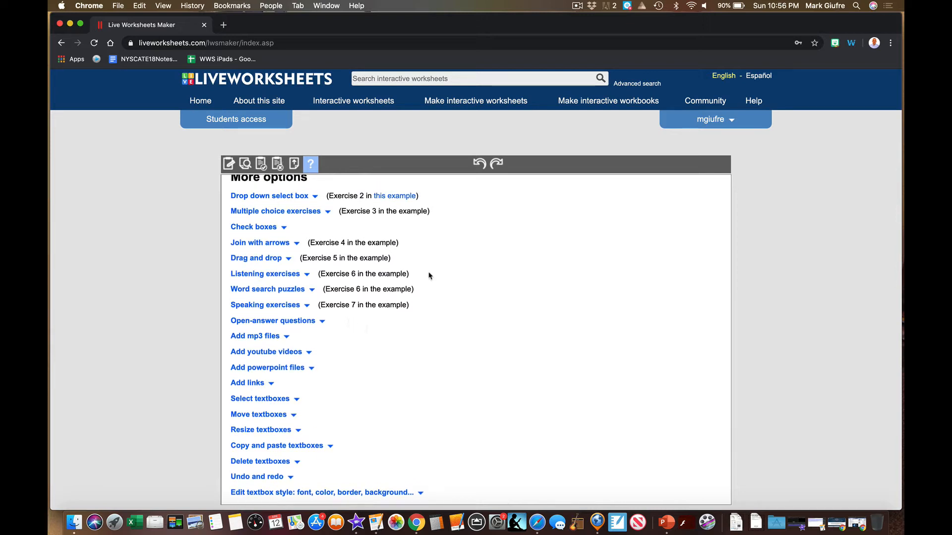
pyautogui.click(282, 242)
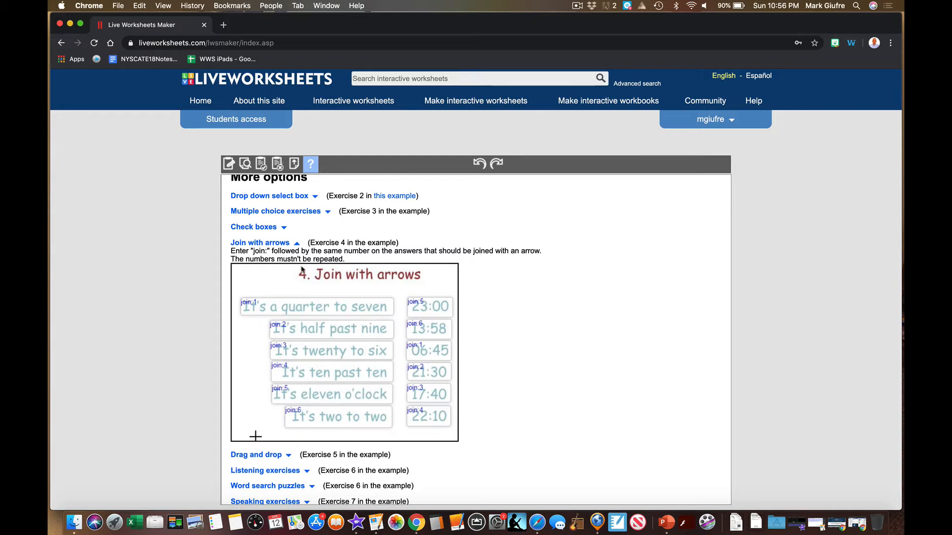
# Return to editing the worksheet, draw a box over the red circle and enter Join: 1 in it.
pyautogui.click(229, 163)
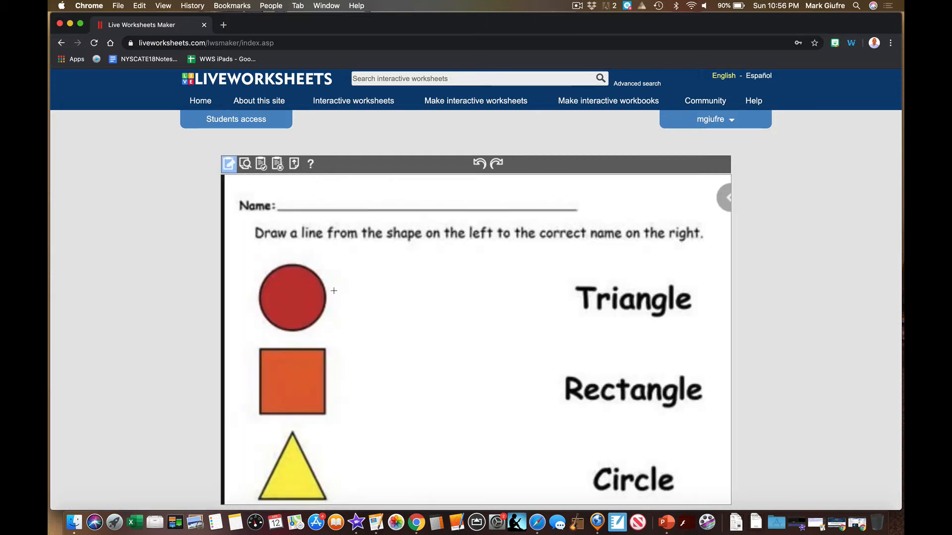
pyautogui.scroll(-2, 333, 291)
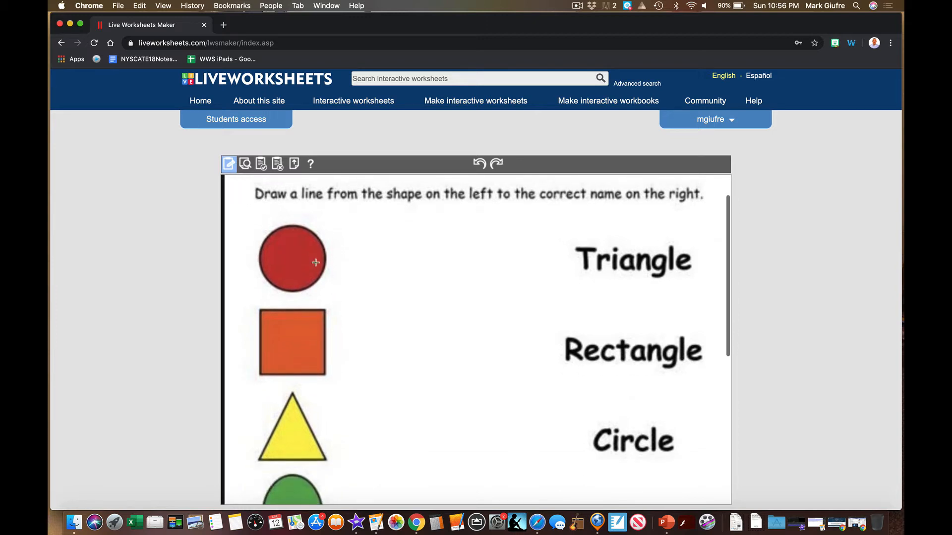
pyautogui.moveTo(268, 244); pyautogui.dragTo(317, 274)
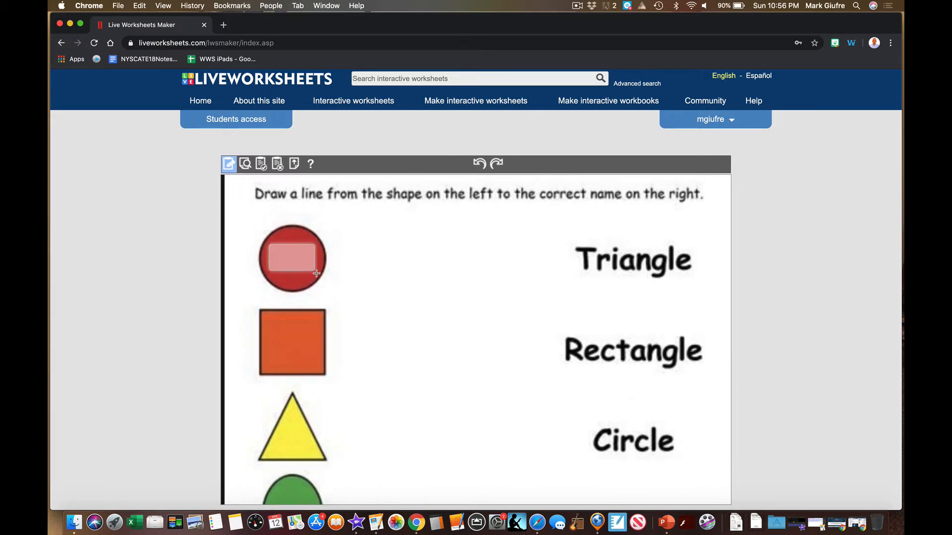
pyautogui.click(276, 248)
pyautogui.write('Join: 1')
# Draw a matching box around the word Circle and enter Join: 1 in it.
pyautogui.scroll(-3, 510, 354)
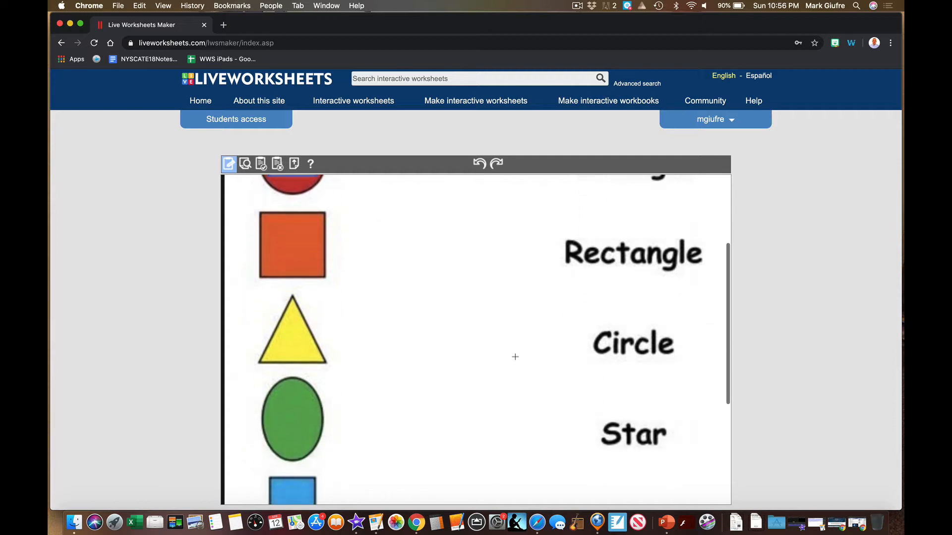
pyautogui.moveTo(582, 313); pyautogui.dragTo(688, 378)
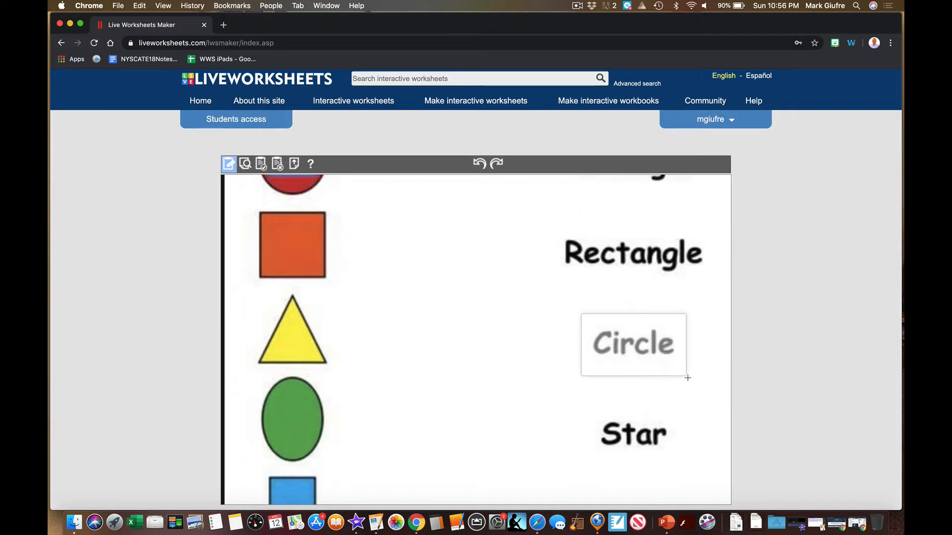
pyautogui.click(596, 322)
pyautogui.write('J')
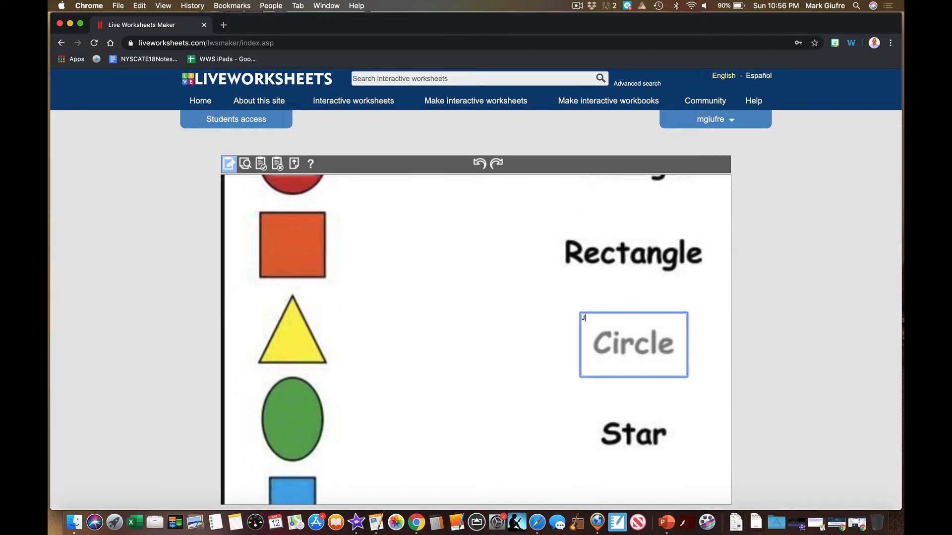
pyautogui.write('oin: 1')
pyautogui.scroll(4, 476, 338)
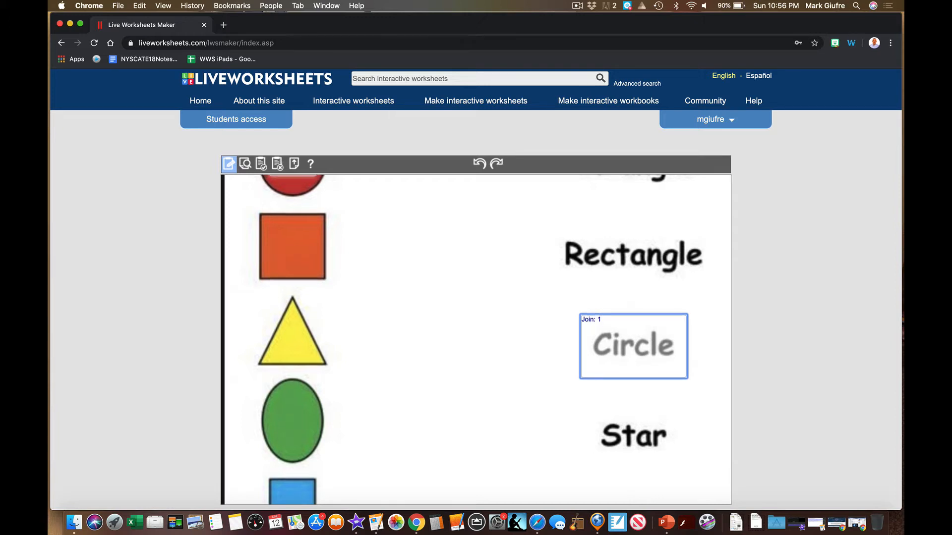
pyautogui.scroll(-4, 328, 203)
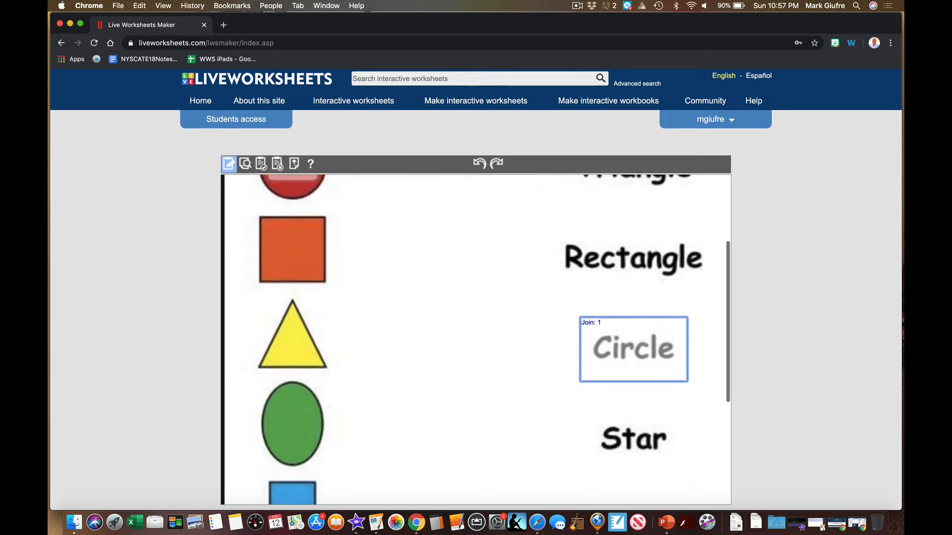
pyautogui.scroll(3, 329, 203)
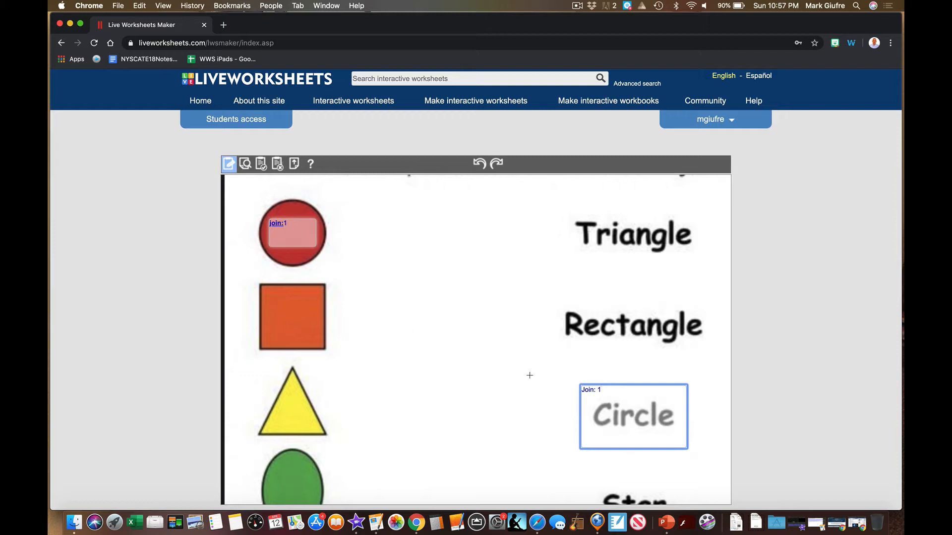
# Draw boxes over the orange square and the word Square, entering Join: 2 in both.
pyautogui.scroll(-2, 428, 292)
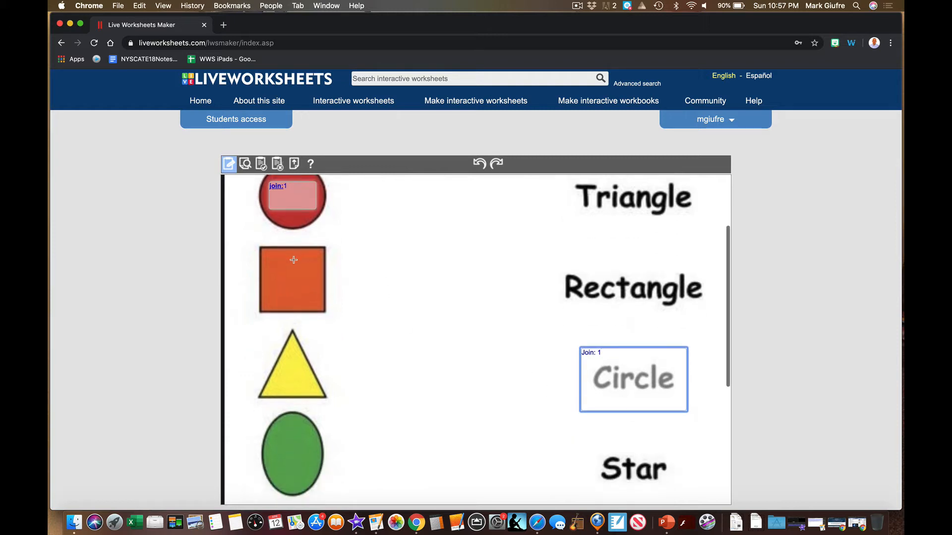
pyautogui.moveTo(266, 258); pyautogui.dragTo(319, 303)
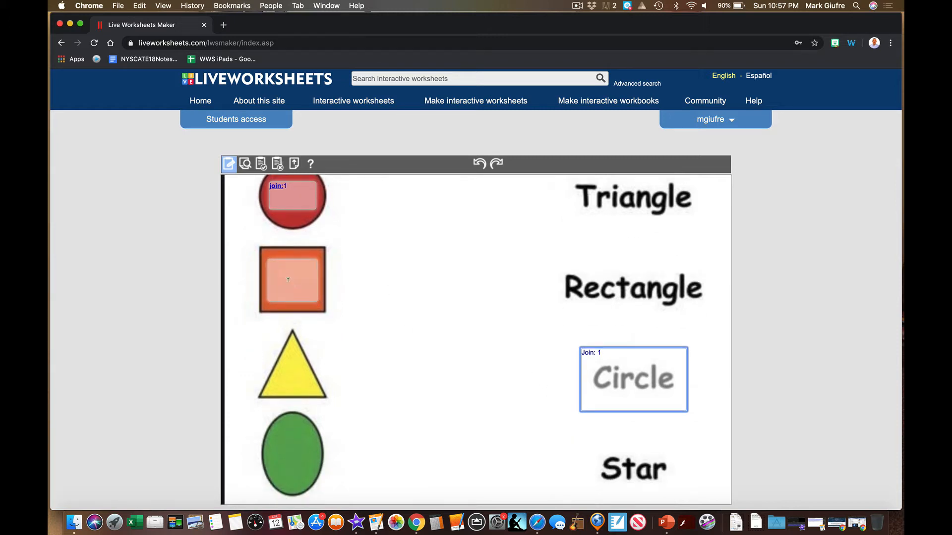
pyautogui.click(274, 266)
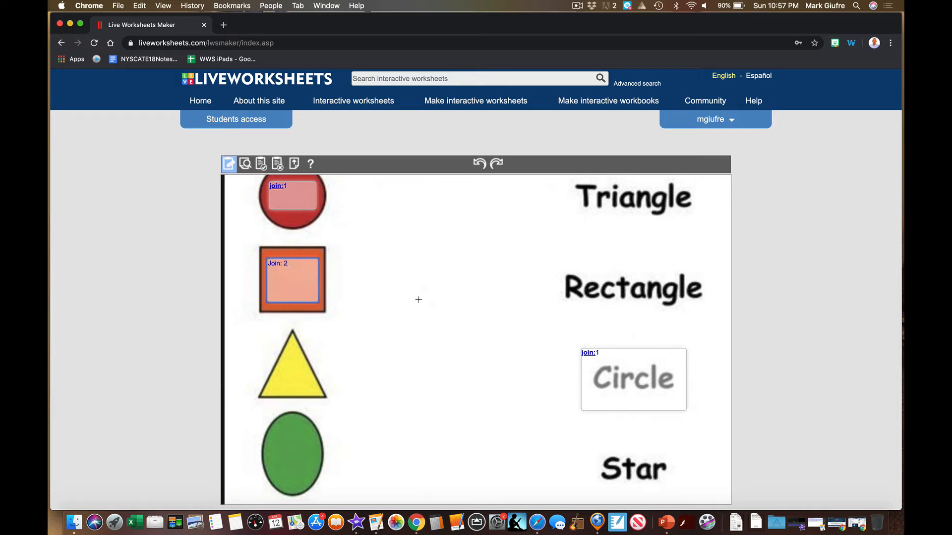
pyautogui.scroll(-5, 419, 299)
pyautogui.moveTo(567, 358); pyautogui.dragTo(696, 424)
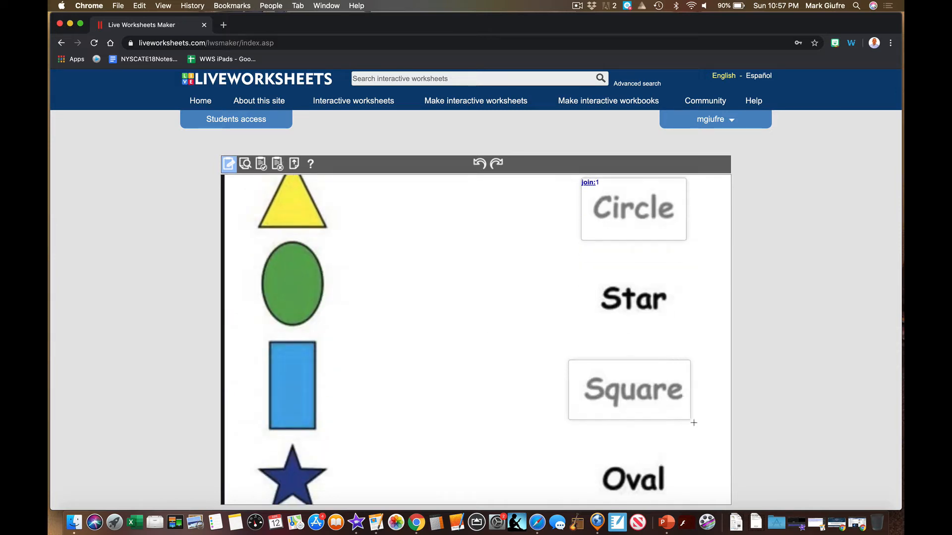
pyautogui.click(607, 367)
pyautogui.write('j')
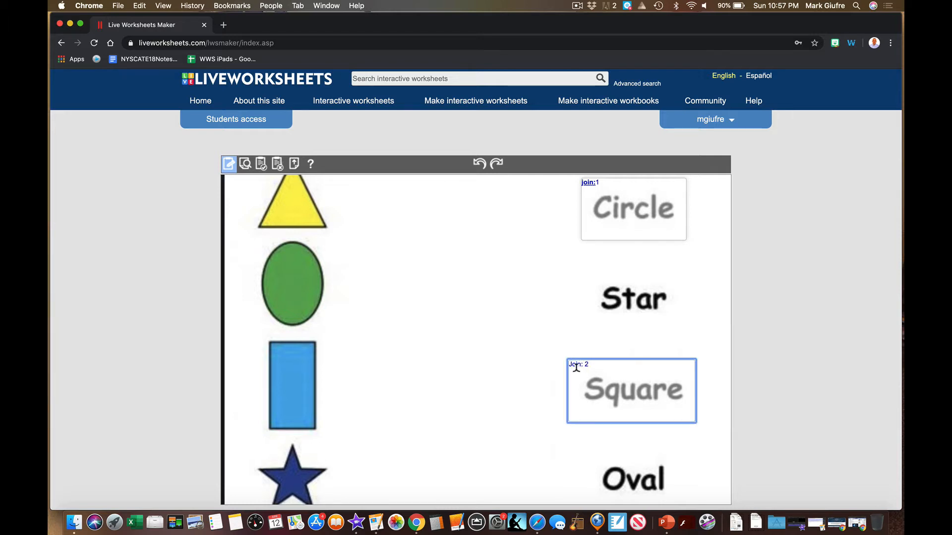
# Preview the shapes worksheet and draw matching lines from the red circle to Circle and the orange square to Square.
pyautogui.click(246, 165)
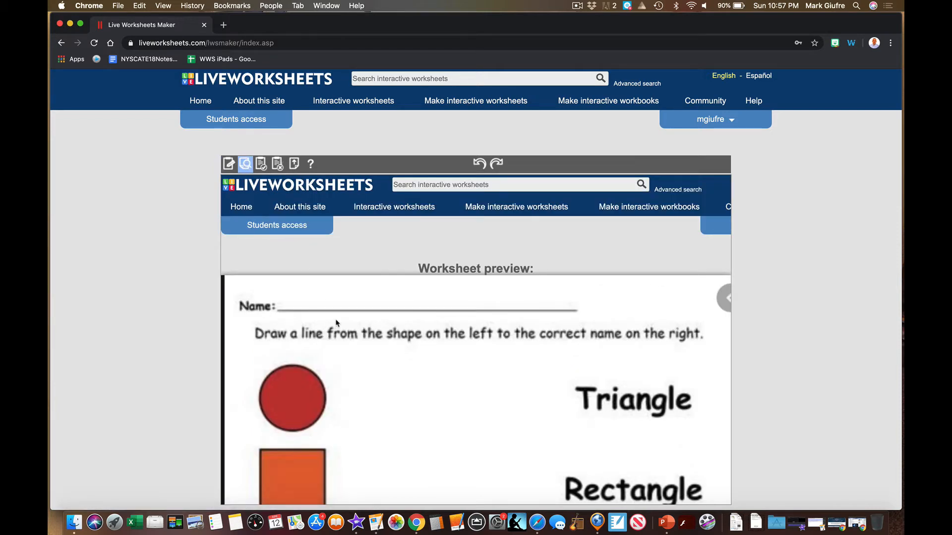
pyautogui.scroll(-5, 336, 323)
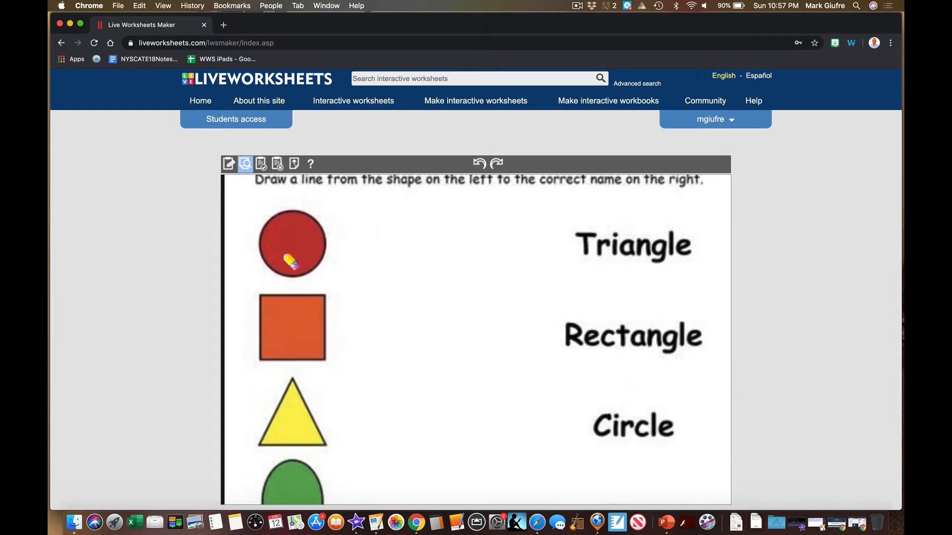
pyautogui.moveTo(292, 243); pyautogui.dragTo(636, 425)
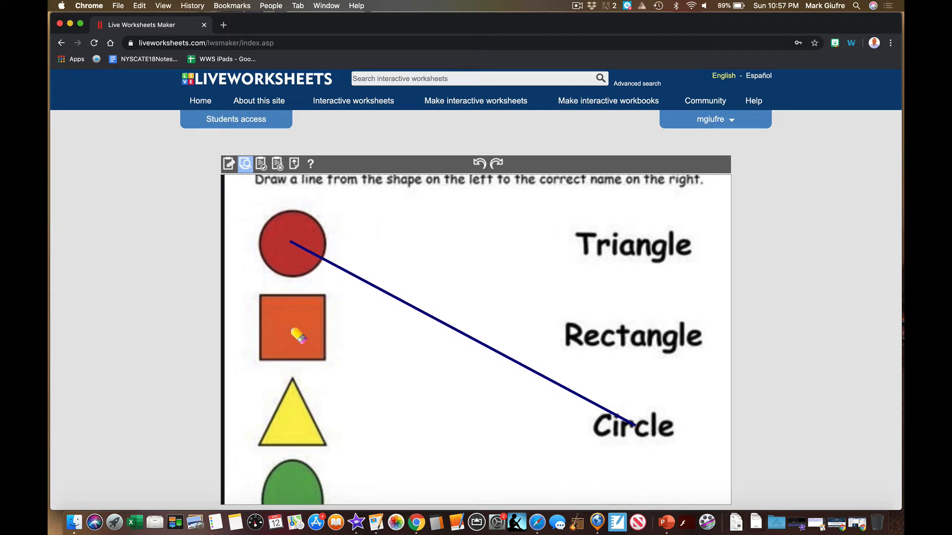
pyautogui.scroll(-1, 319, 328)
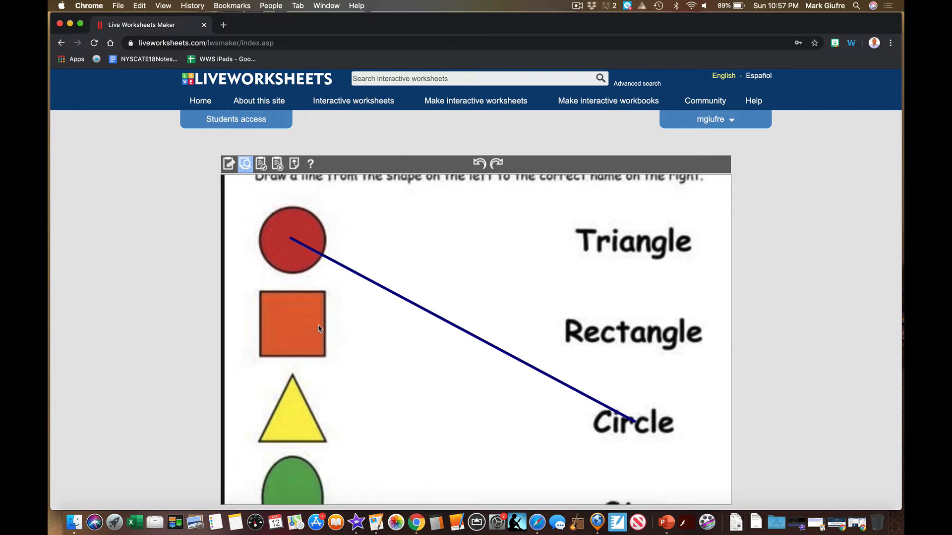
pyautogui.scroll(-5, 319, 328)
pyautogui.moveTo(300, 195)
pyautogui.mouseDown()
pyautogui.moveTo(675, 493)
pyautogui.moveTo(630, 425)
pyautogui.mouseUp()
pyautogui.scroll(-5, 631, 423)
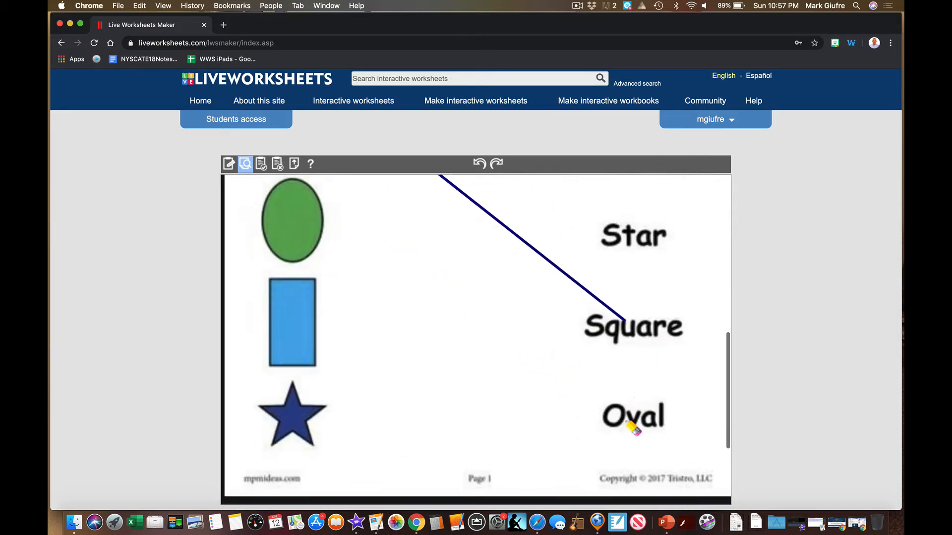
# Finish the previewed worksheet and check how the two joined pairs and the score are marked.
pyautogui.click(475, 402)
pyautogui.click(416, 223)
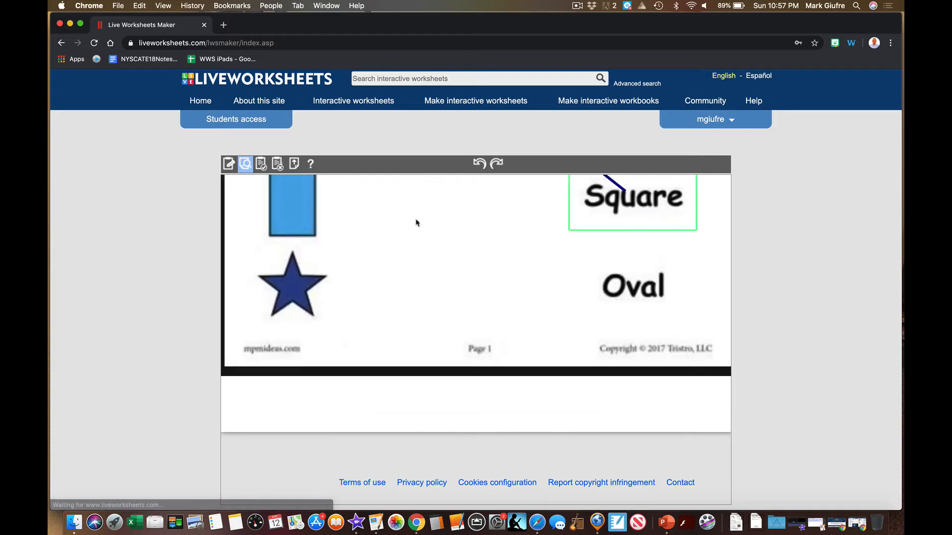
pyautogui.scroll(-6, 417, 223)
pyautogui.scroll(-3, 416, 223)
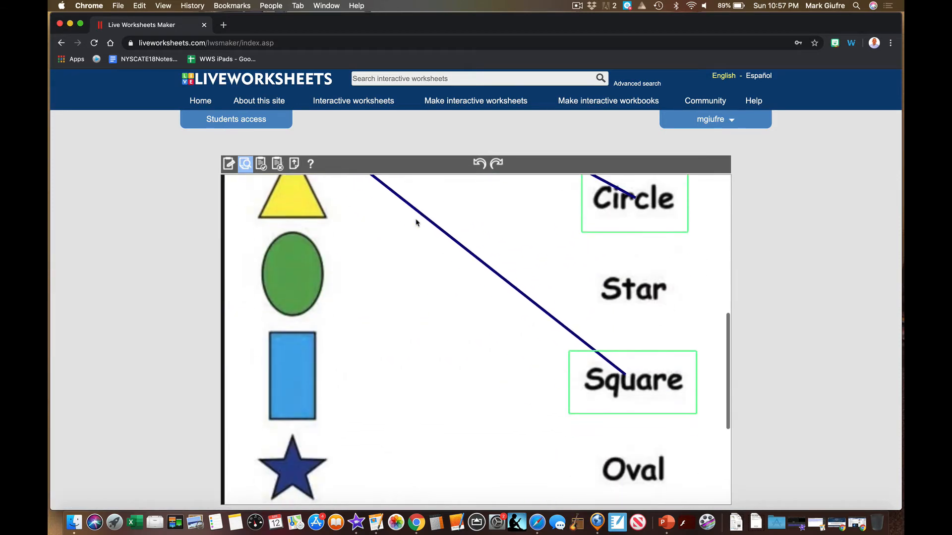
pyautogui.scroll(4, 416, 223)
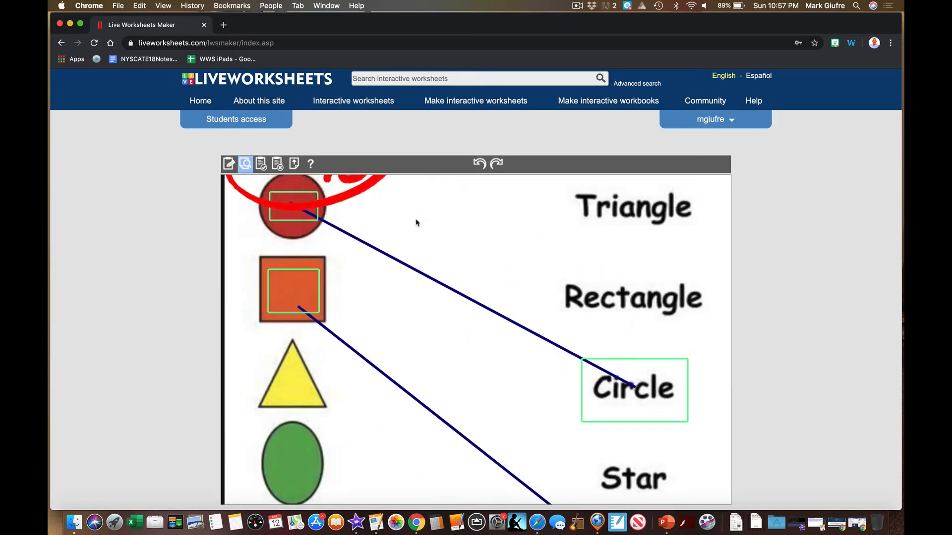
pyautogui.scroll(5, 415, 222)
# Return to editing, then reopen the help guide and review the Join with arrows instructions and example.
pyautogui.click(230, 164)
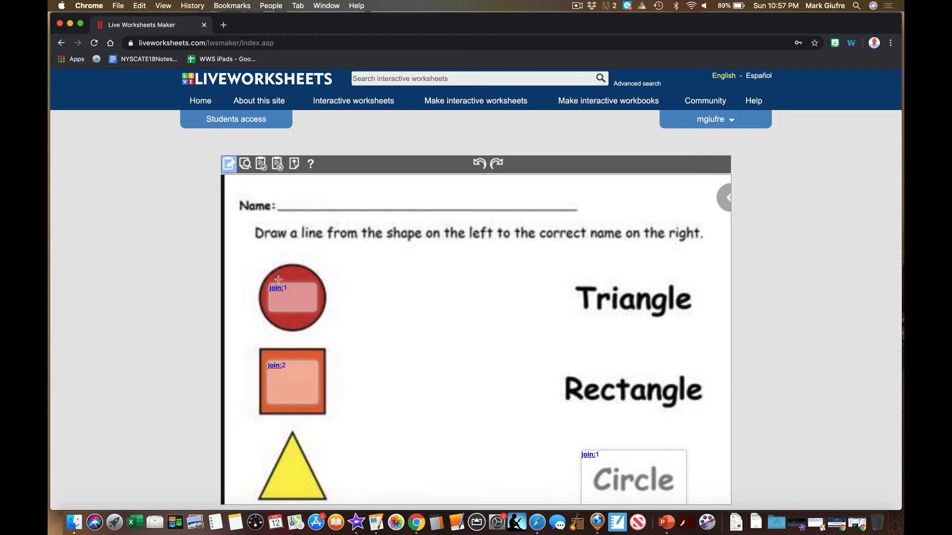
pyautogui.scroll(-2, 302, 287)
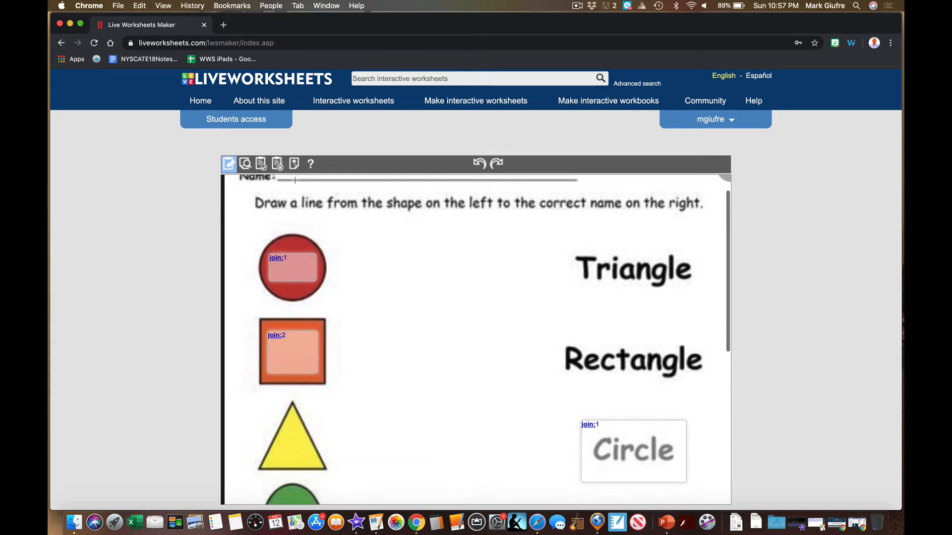
pyautogui.click(311, 164)
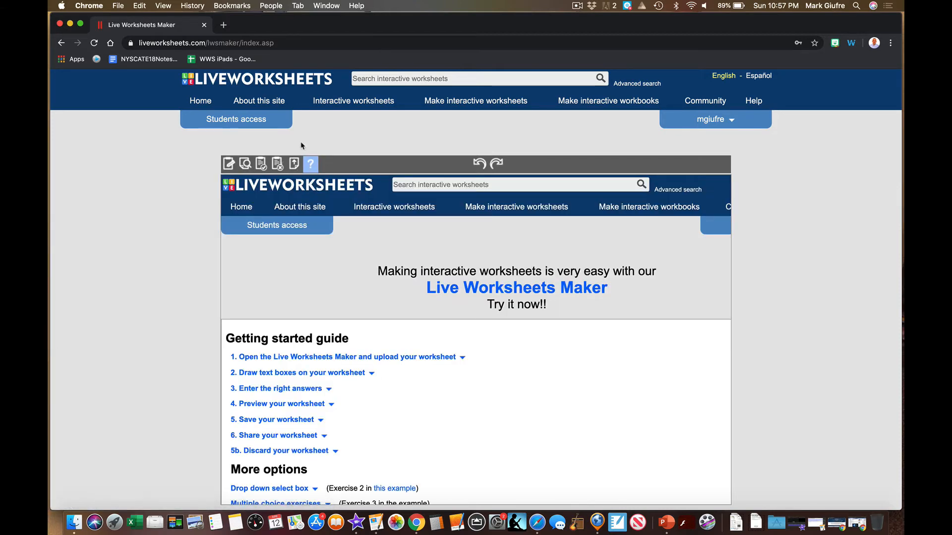
pyautogui.scroll(-5, 282, 349)
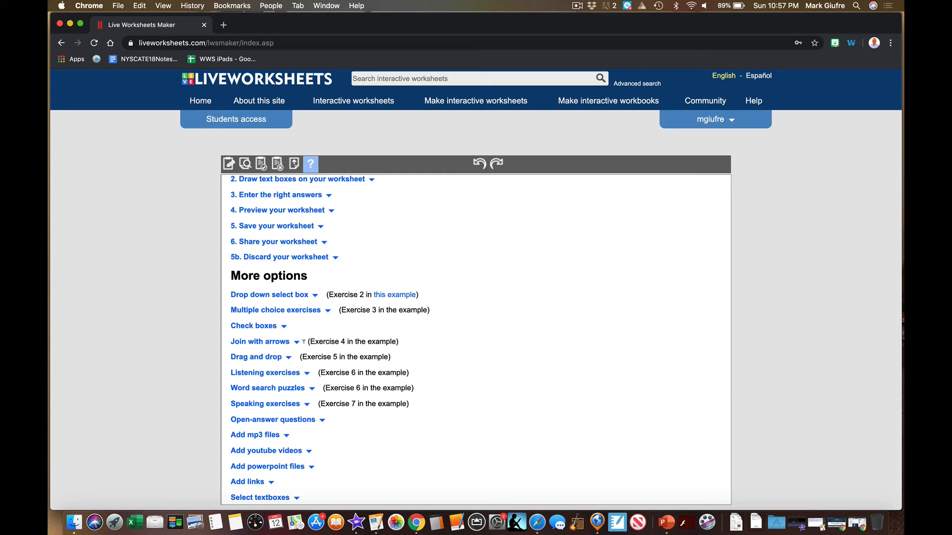
pyautogui.click(279, 343)
pyautogui.scroll(-3, 278, 344)
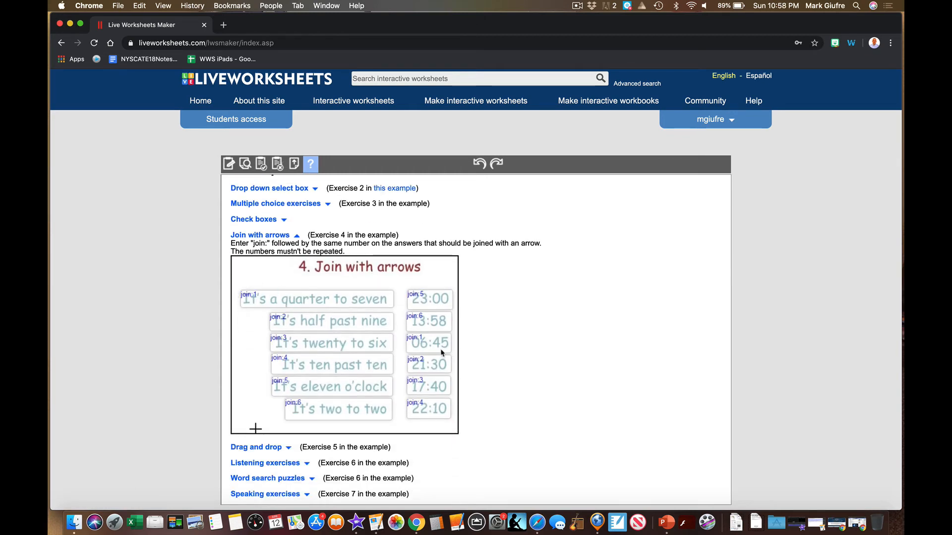
# Return to editing the shapes worksheet and look over its join boxes, briefly reopening the help guide.
pyautogui.click(245, 163)
pyautogui.click(234, 167)
pyautogui.scroll(-3, 385, 327)
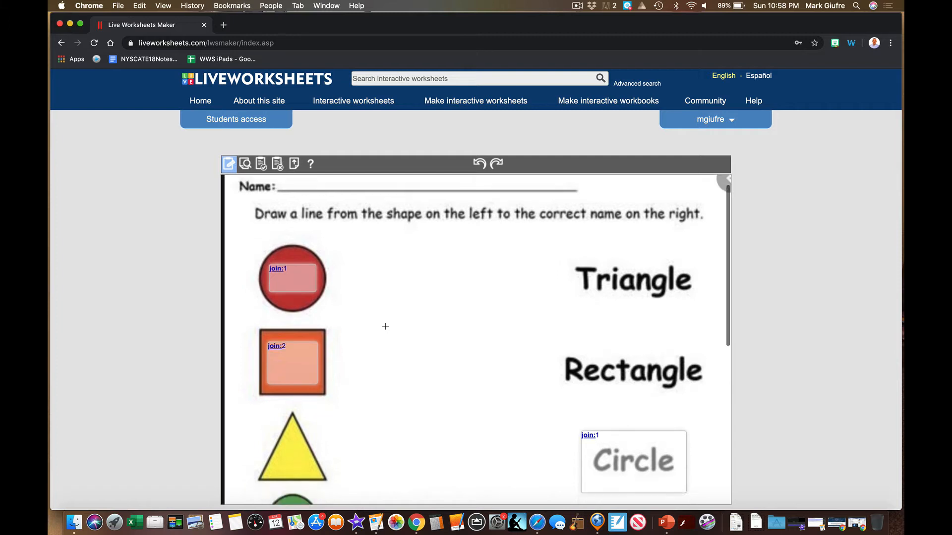
pyautogui.scroll(-3, 385, 326)
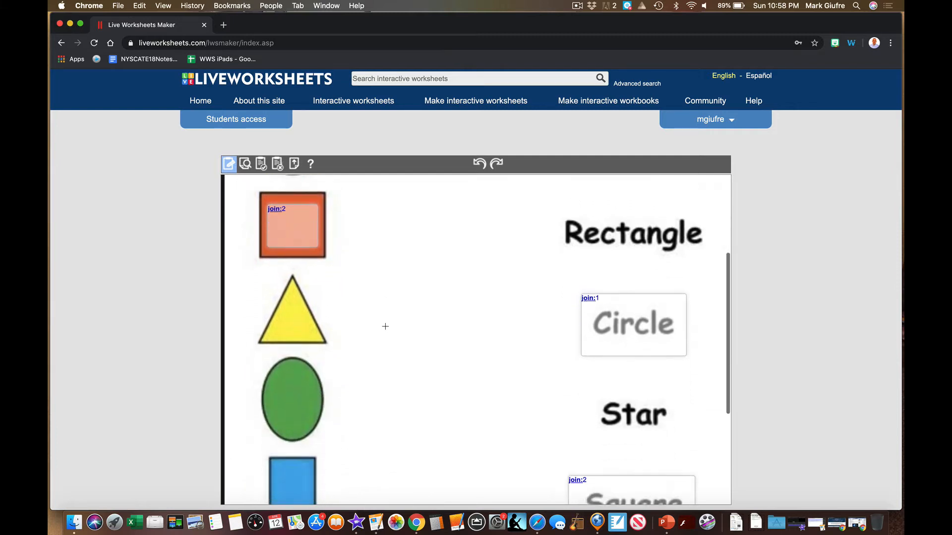
pyautogui.scroll(-3, 386, 326)
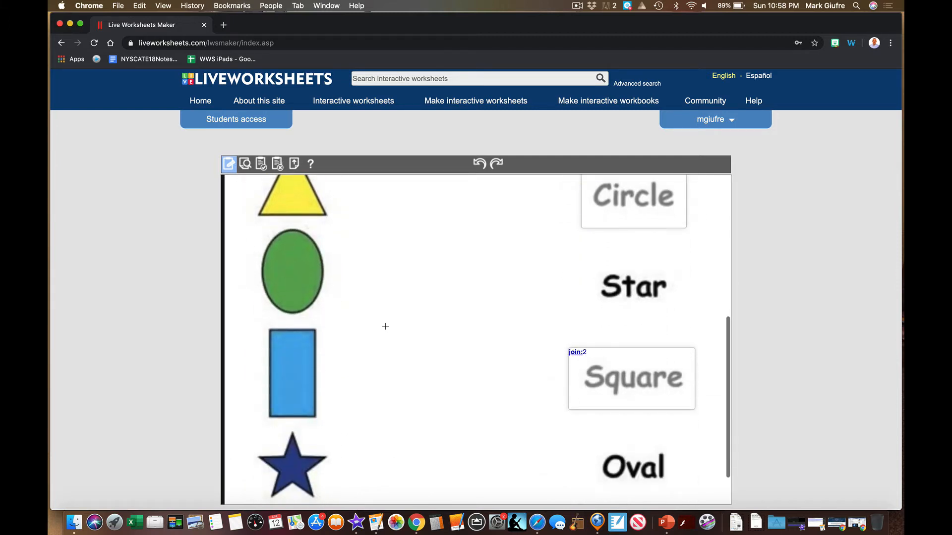
pyautogui.scroll(4, 385, 326)
pyautogui.scroll(3, 385, 326)
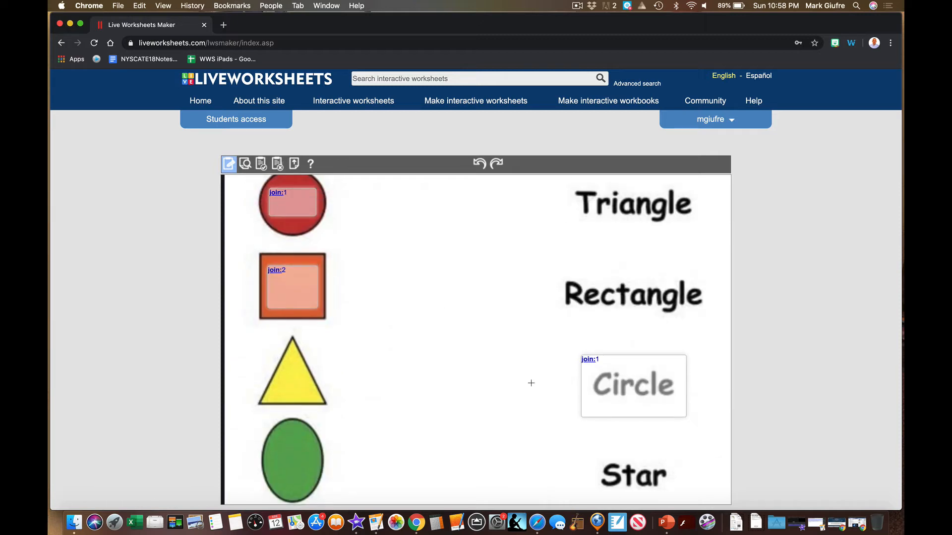
pyautogui.scroll(-3, 531, 383)
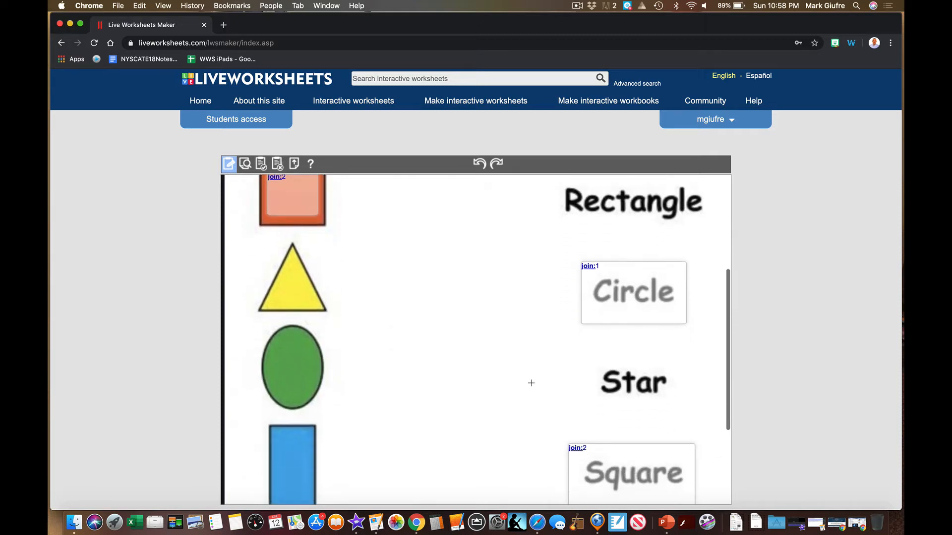
pyautogui.scroll(4, 530, 383)
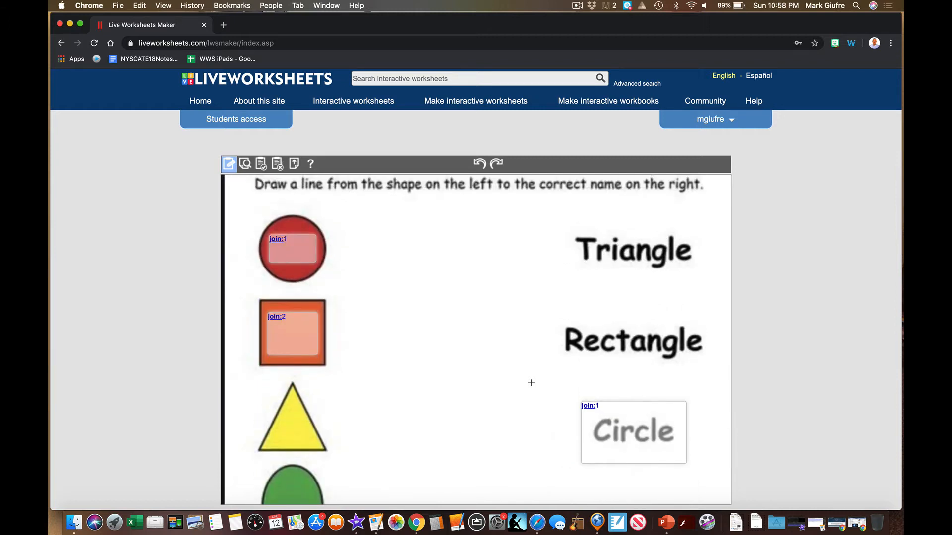
pyautogui.click(311, 164)
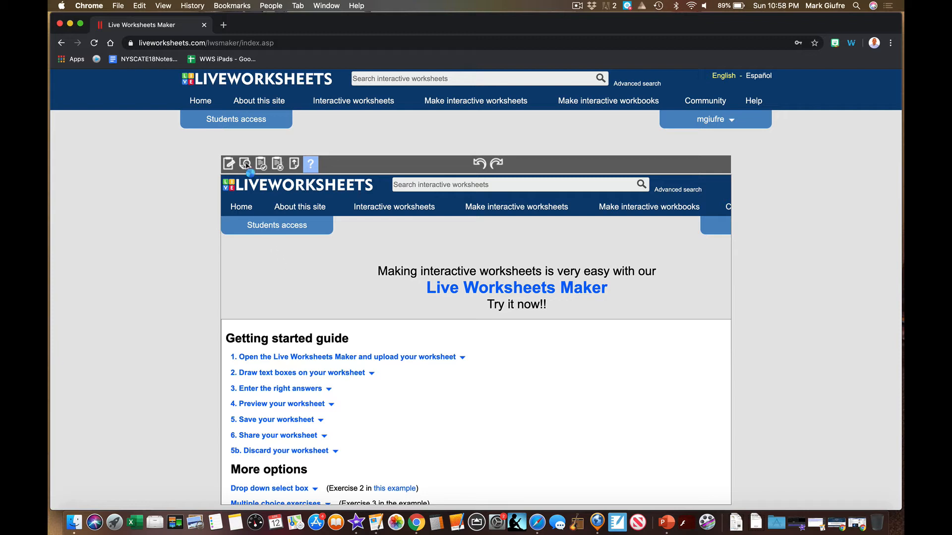
pyautogui.click(228, 164)
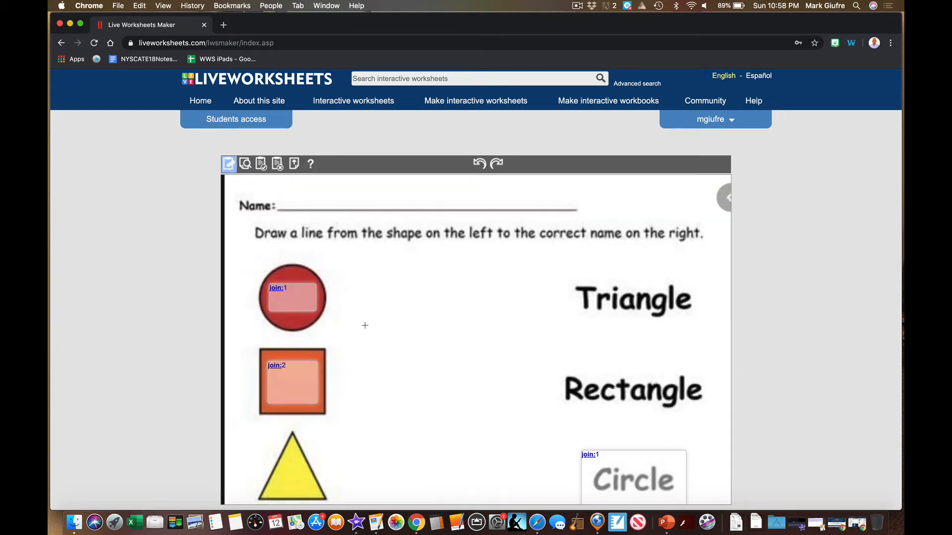
# Undo the join boxes on the shapes worksheet until none are left.
pyautogui.scroll(-4, 353, 353)
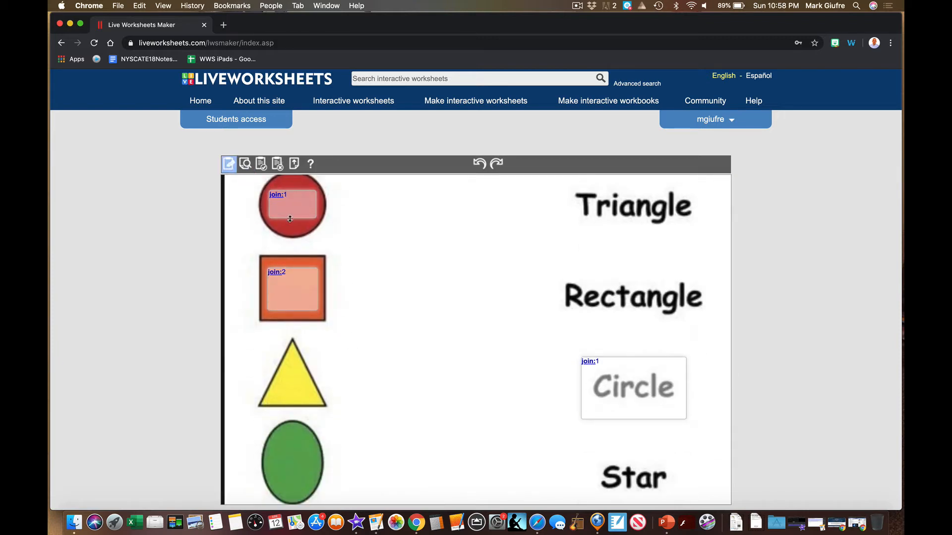
pyautogui.click(481, 166)
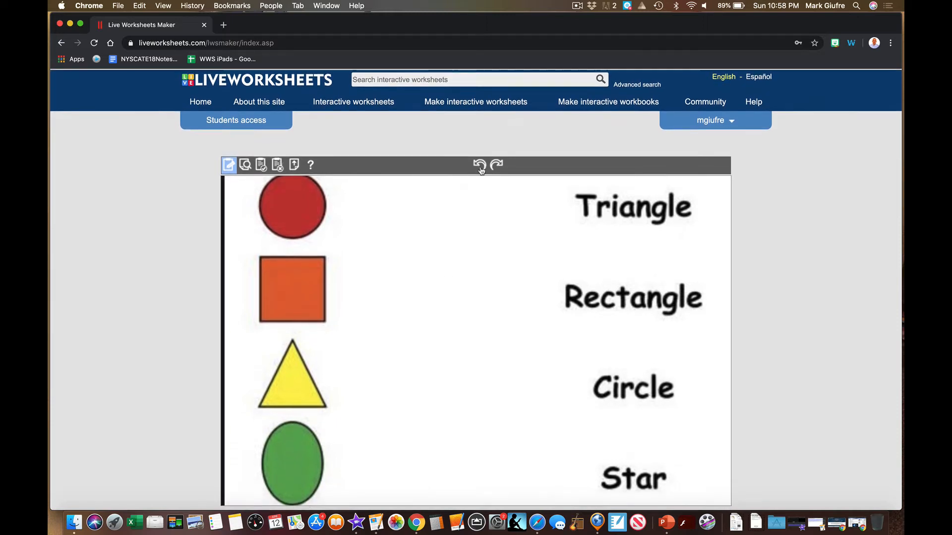
pyautogui.scroll(4, 454, 219)
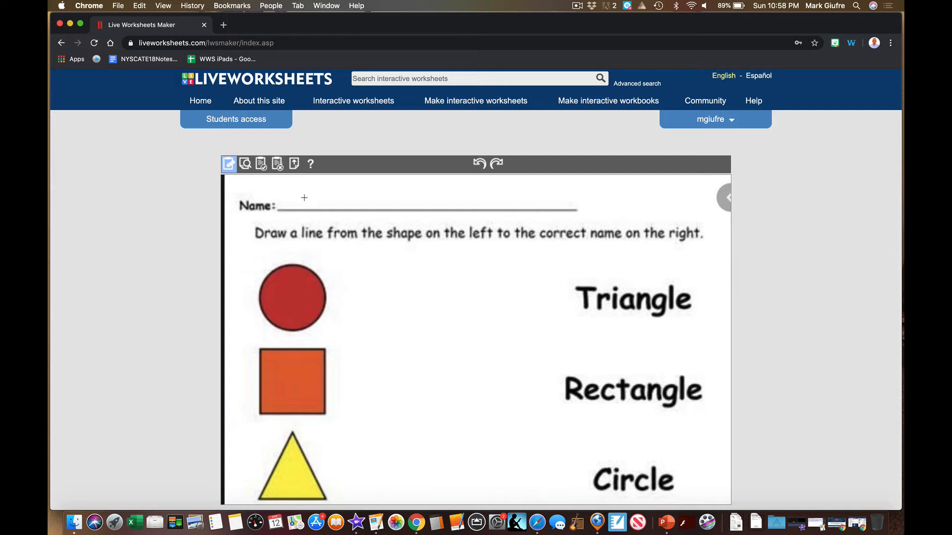
# Upload the numbers image Screen Shot 2020-04-12 at 5.50.42 PM.png from the Desktop as a new worksheet.
pyautogui.click(294, 164)
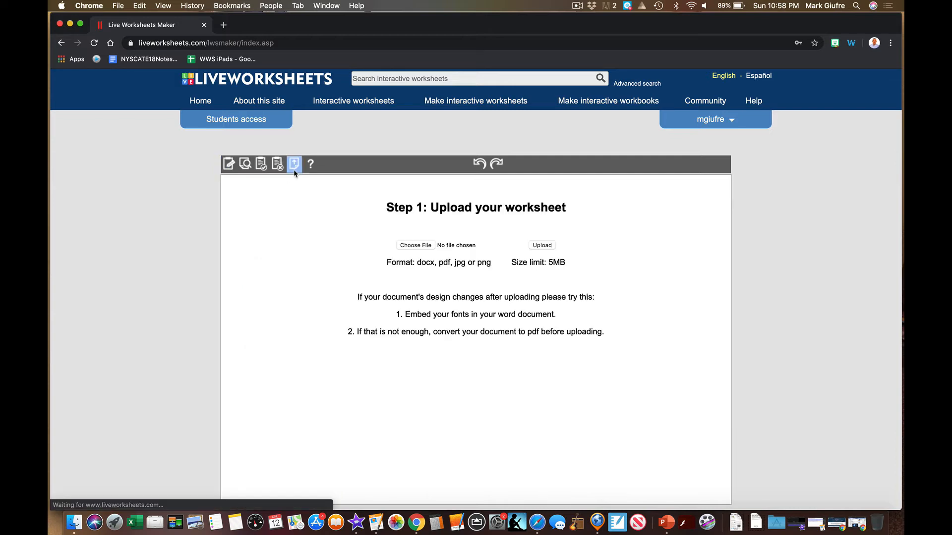
pyautogui.click(540, 245)
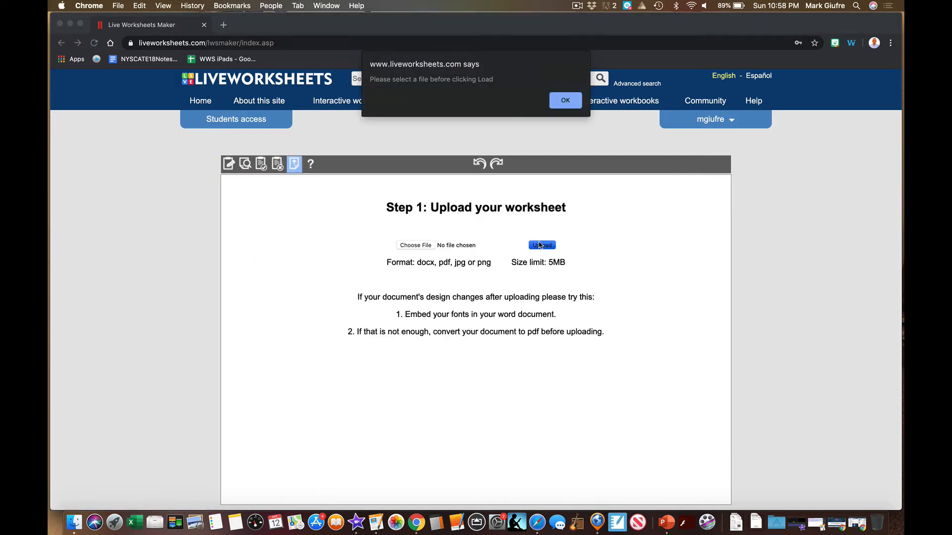
pyautogui.click(562, 102)
pyautogui.click(426, 245)
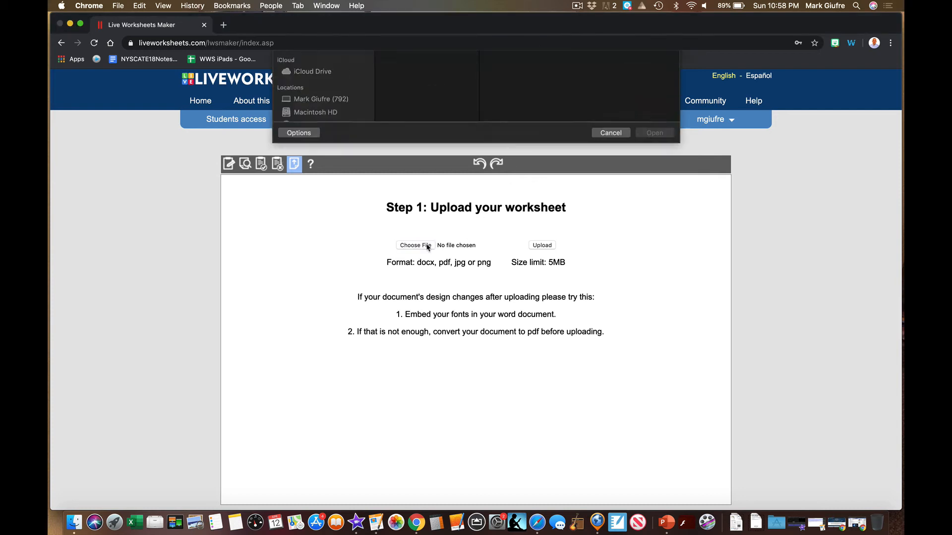
pyautogui.click(466, 90)
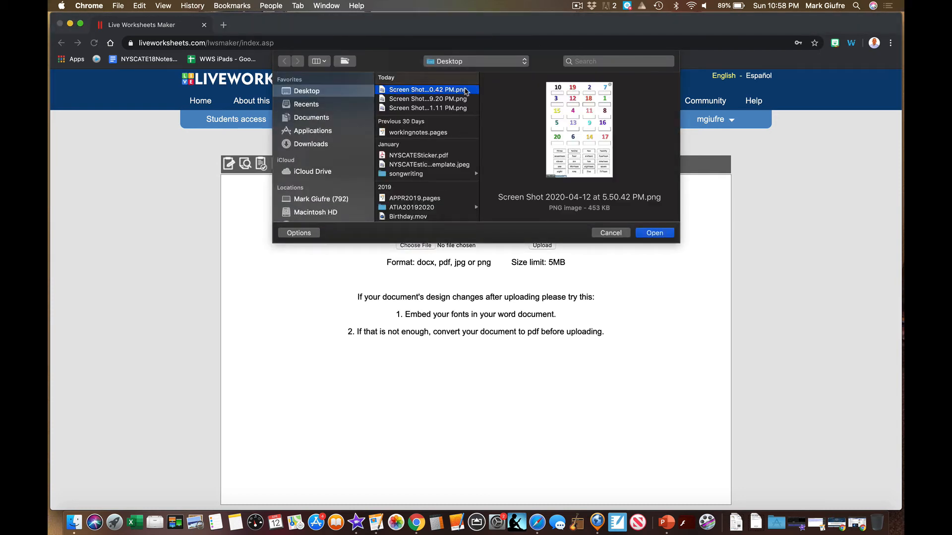
pyautogui.click(643, 233)
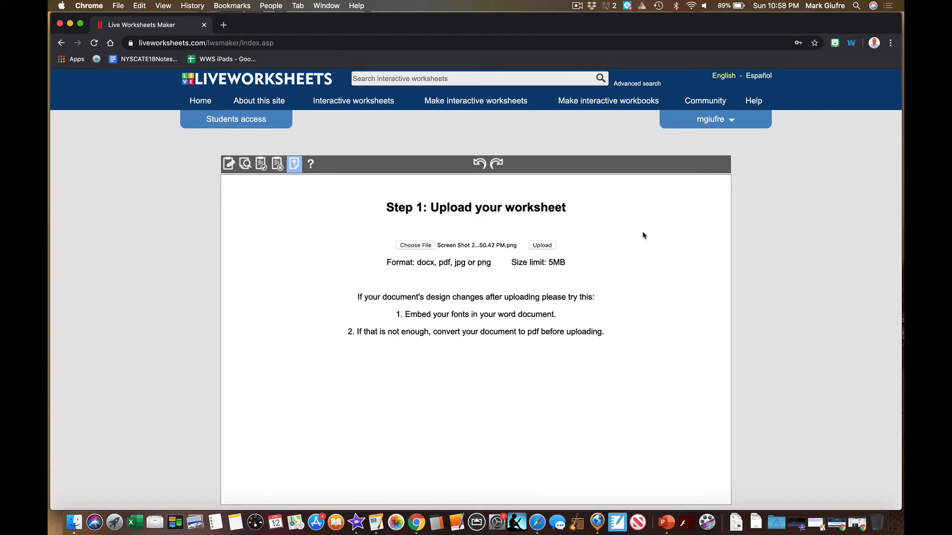
pyautogui.click(549, 246)
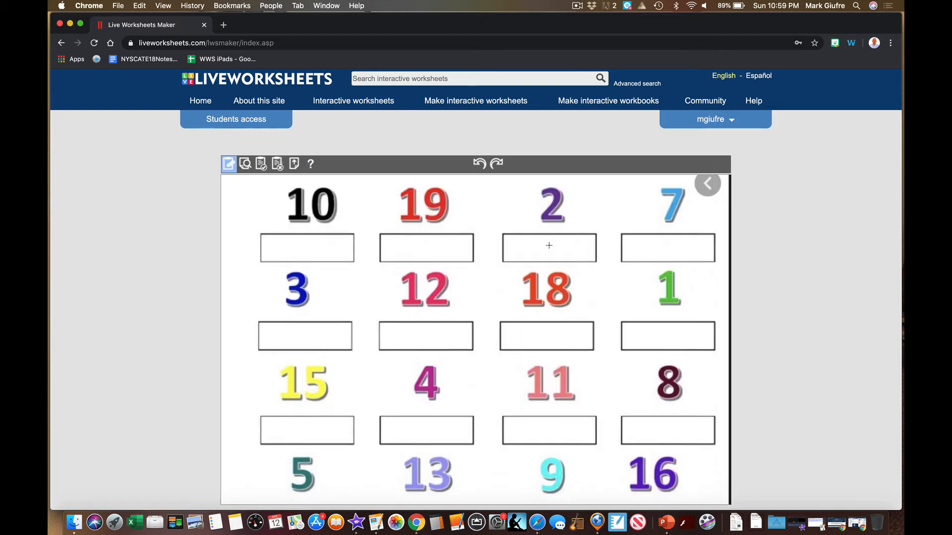
# Look over the uploaded numbers worksheet, examining the empty boxes under the numbers and the number words below them.
pyautogui.scroll(-4, 549, 245)
pyautogui.scroll(-2, 549, 244)
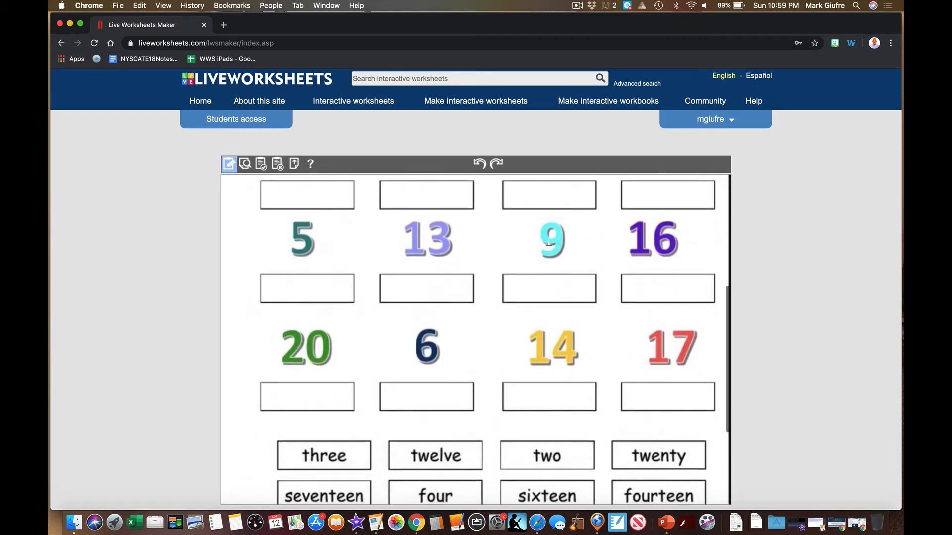
pyautogui.scroll(3, 549, 245)
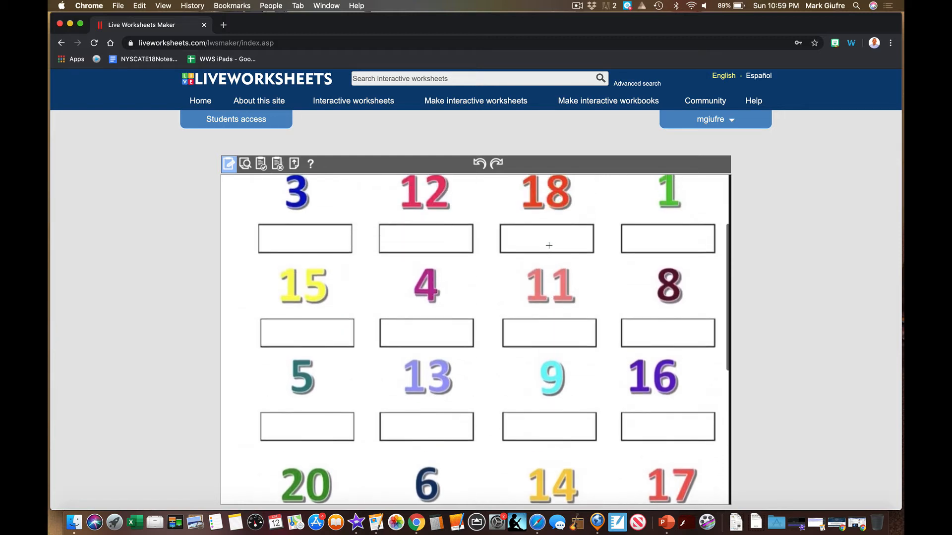
pyautogui.scroll(-5, 549, 245)
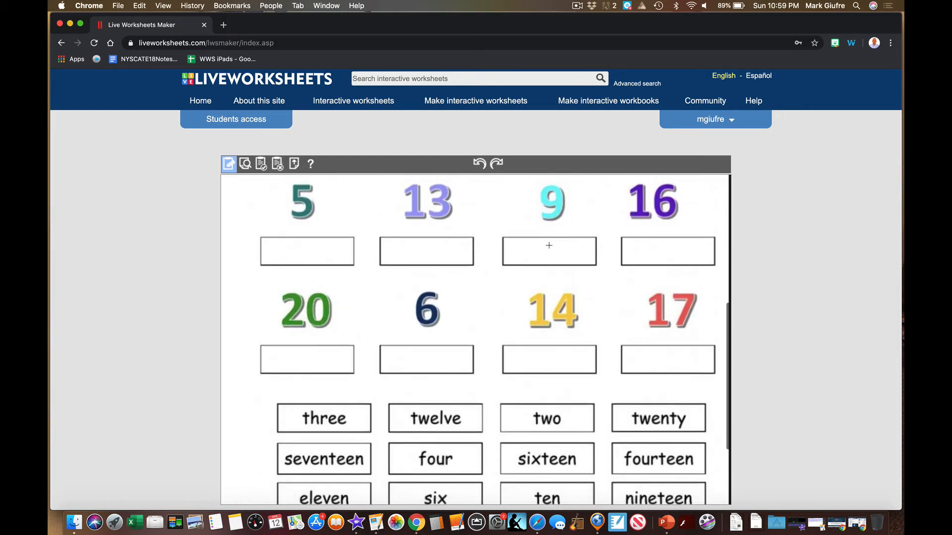
pyautogui.scroll(5, 439, 280)
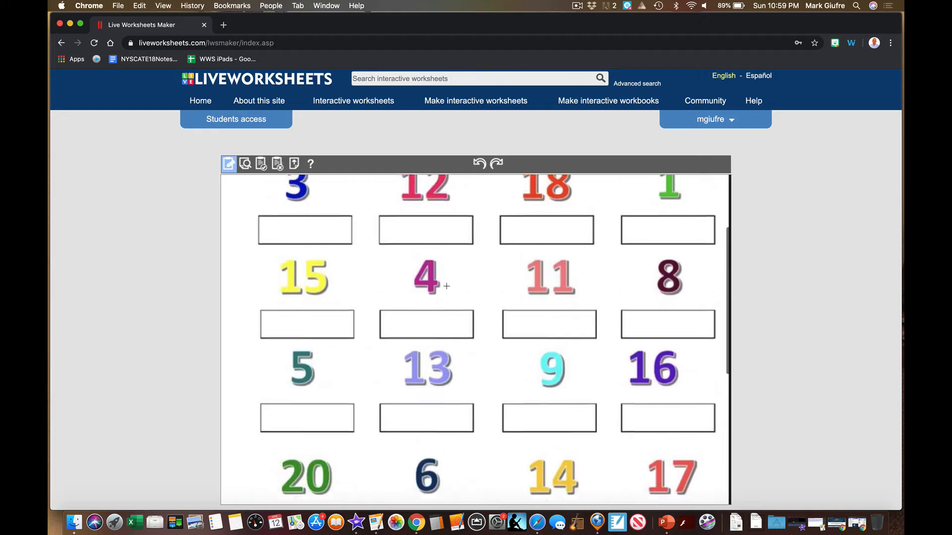
pyautogui.scroll(-4, 441, 283)
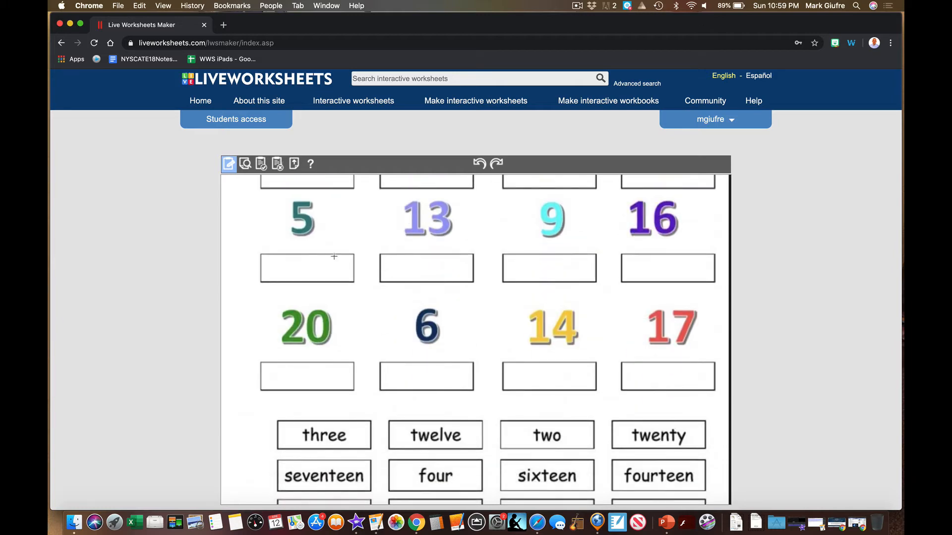
pyautogui.scroll(6, 372, 258)
pyautogui.scroll(2, 372, 258)
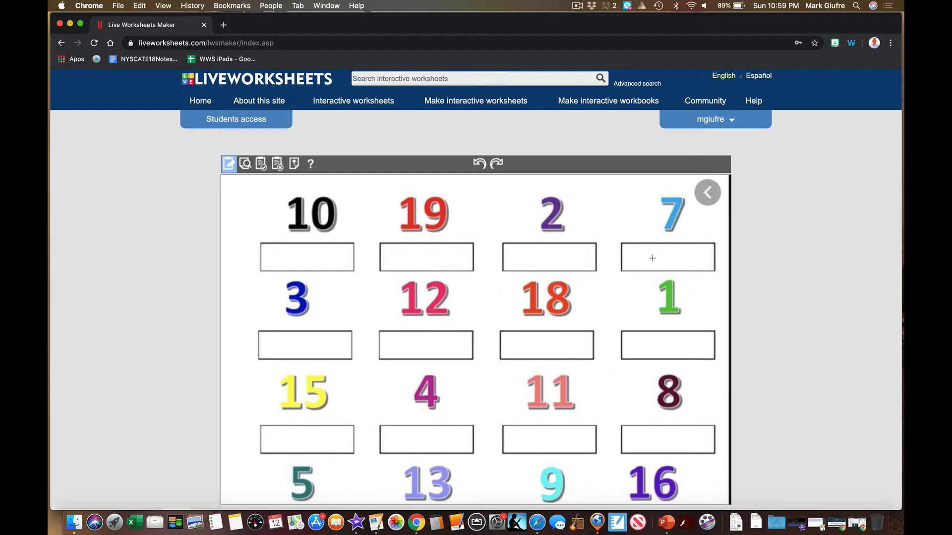
pyautogui.scroll(-10, 680, 279)
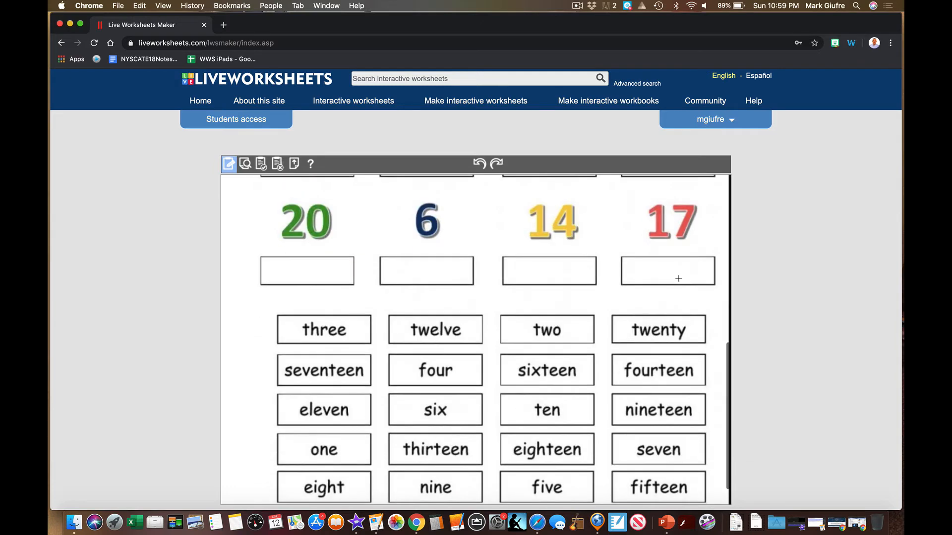
pyautogui.scroll(7, 399, 350)
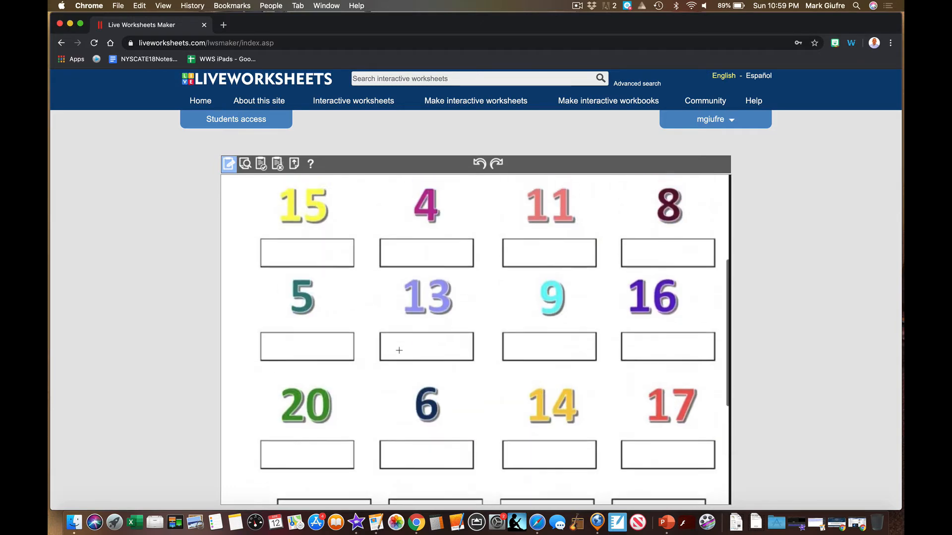
pyautogui.scroll(2, 399, 351)
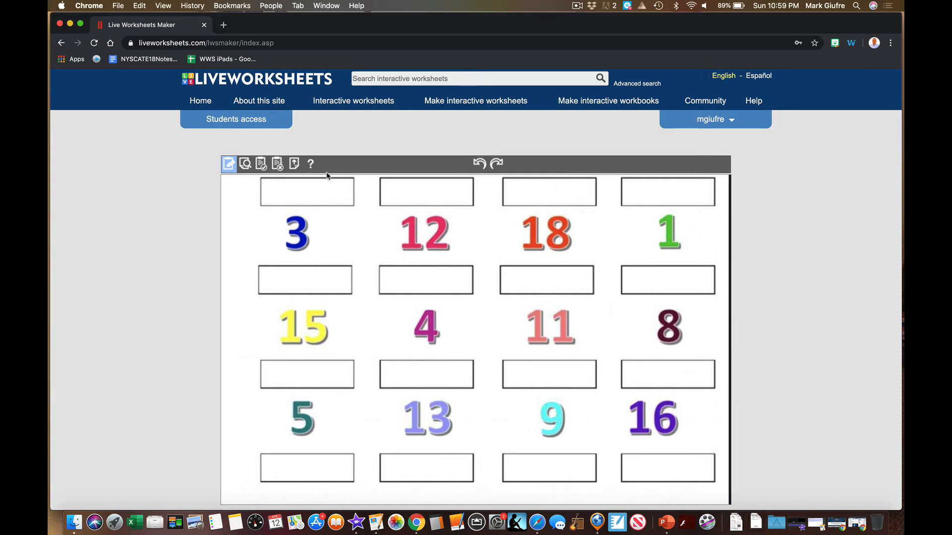
# Open the help guide and read the Drag and drop instructions with their clock example.
pyautogui.click(311, 164)
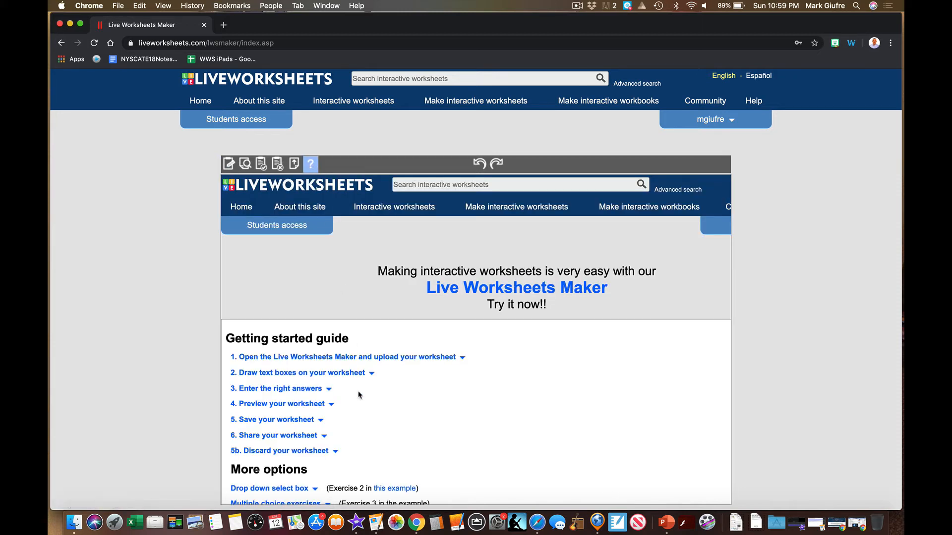
pyautogui.scroll(-5, 360, 395)
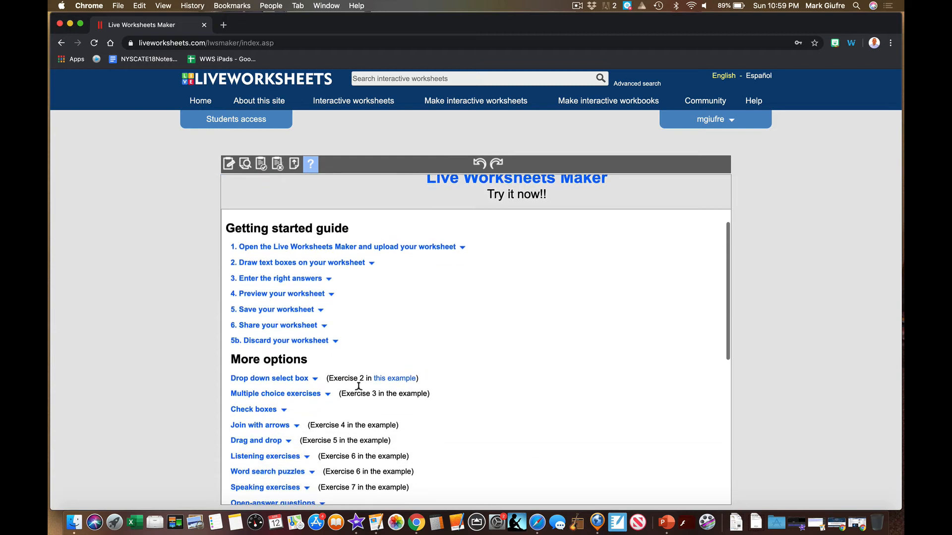
pyautogui.scroll(-1, 358, 389)
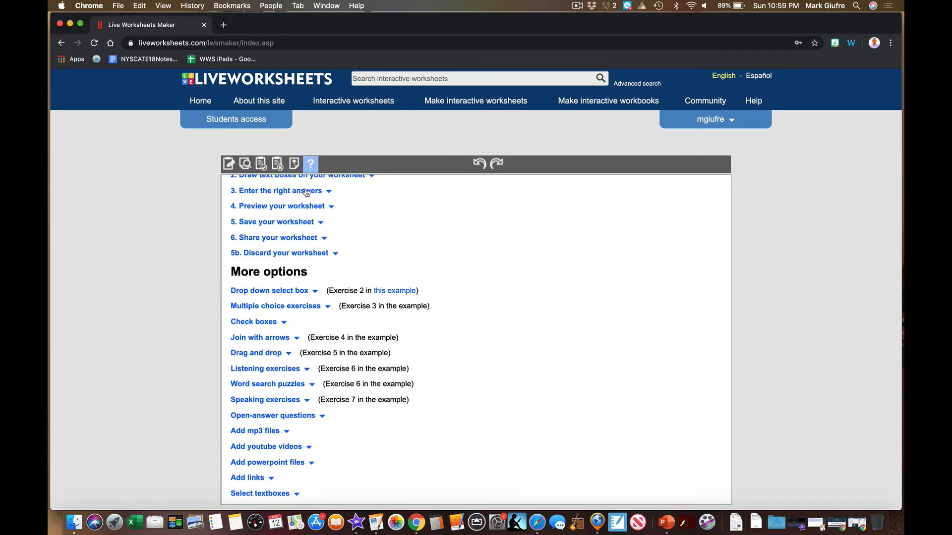
pyautogui.scroll(1, 322, 221)
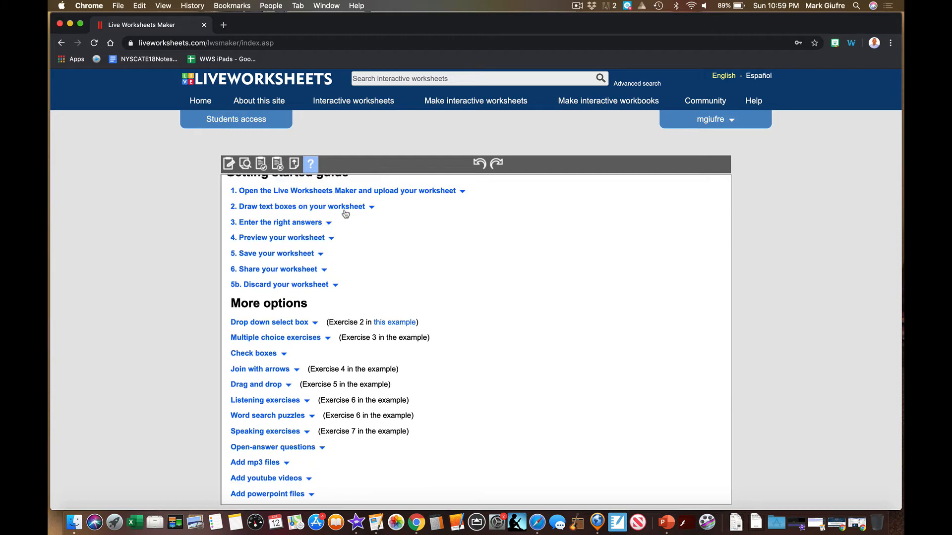
pyautogui.scroll(-5, 381, 218)
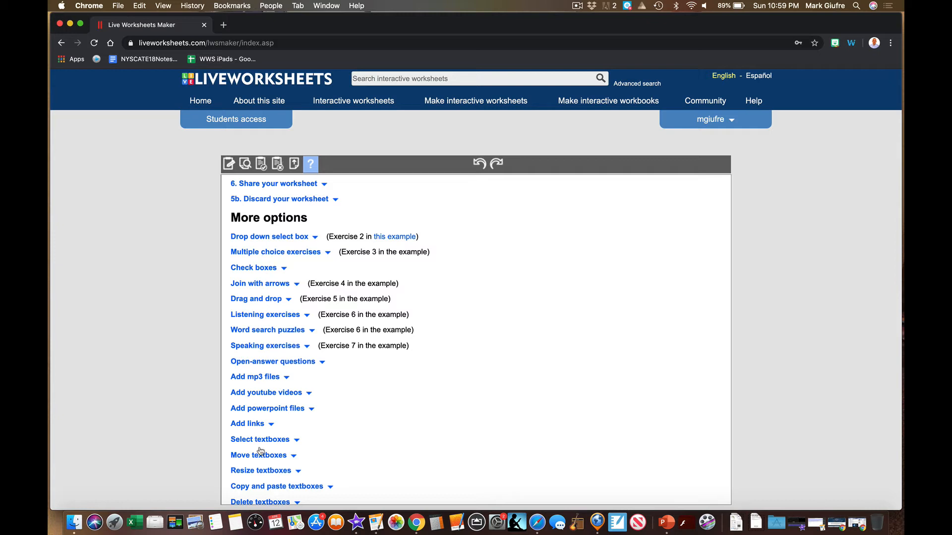
pyautogui.click(276, 300)
pyautogui.scroll(-4, 276, 301)
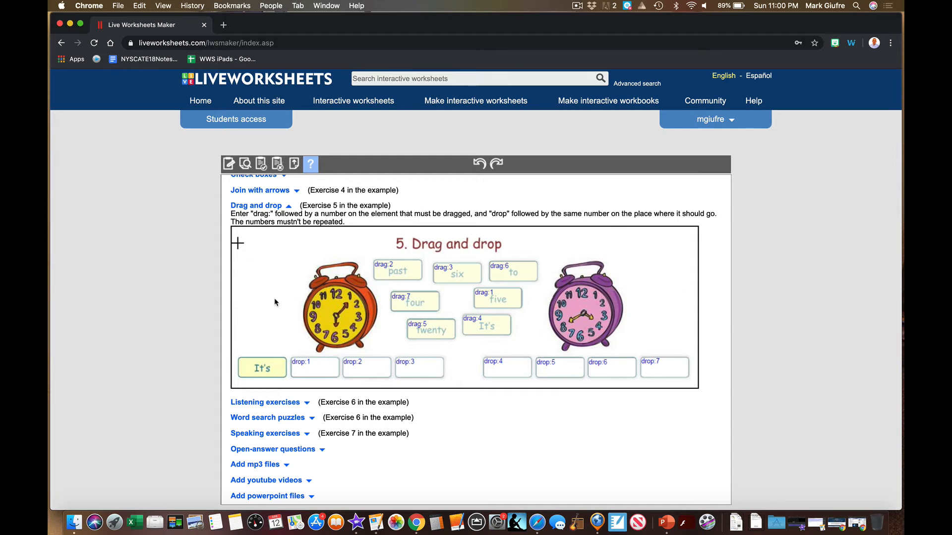
pyautogui.scroll(3, 275, 302)
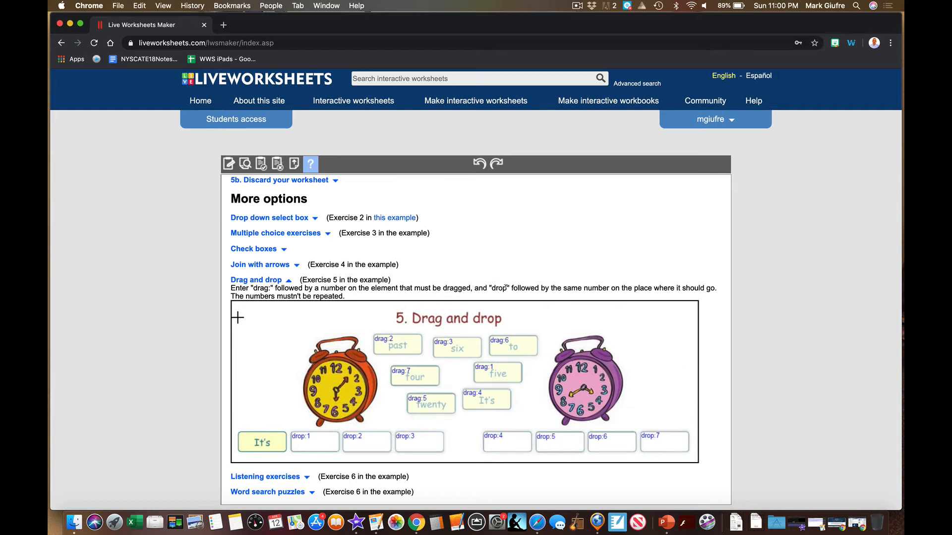
pyautogui.scroll(-2, 422, 378)
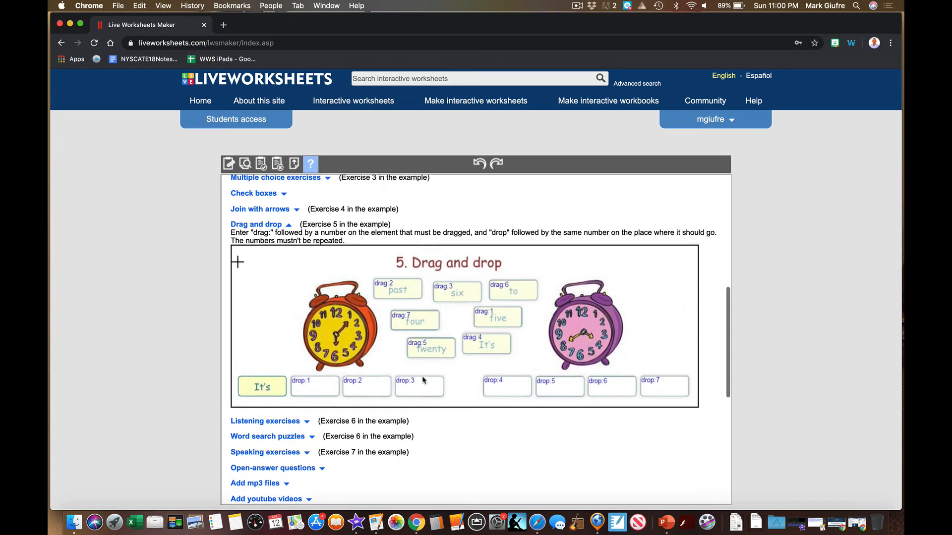
pyautogui.scroll(4, 423, 377)
# Return to editing the numbers worksheet and draw a text box under the number 20 containing "Drop: 1".
pyautogui.click(232, 169)
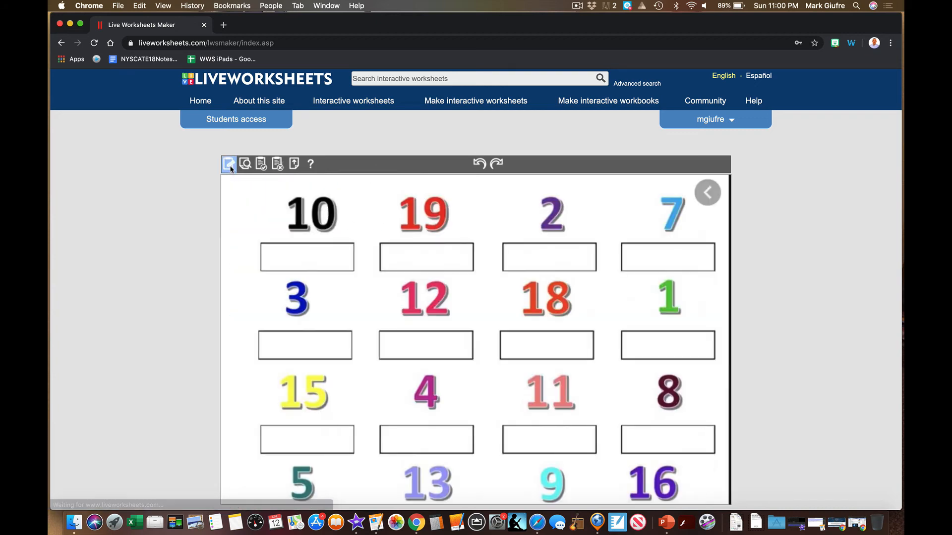
pyautogui.scroll(-10, 328, 337)
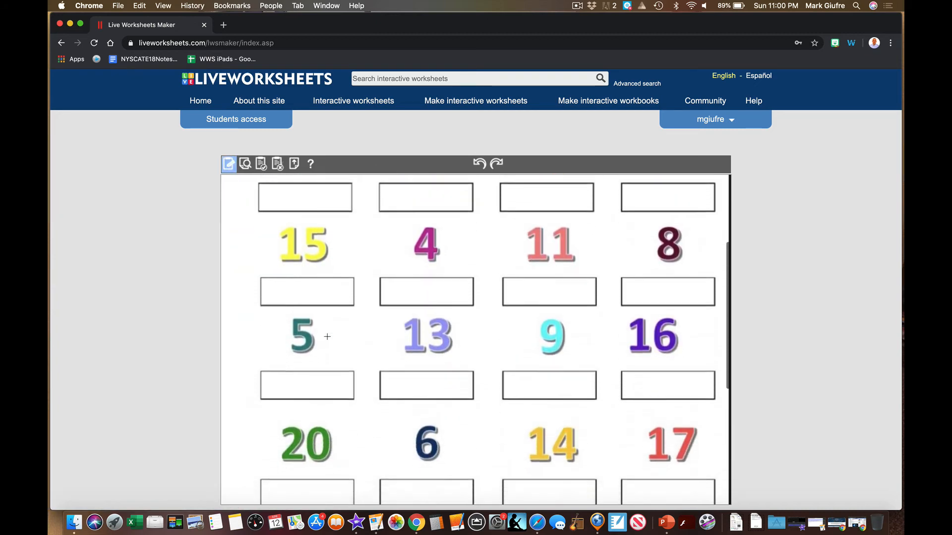
pyautogui.scroll(2, 327, 337)
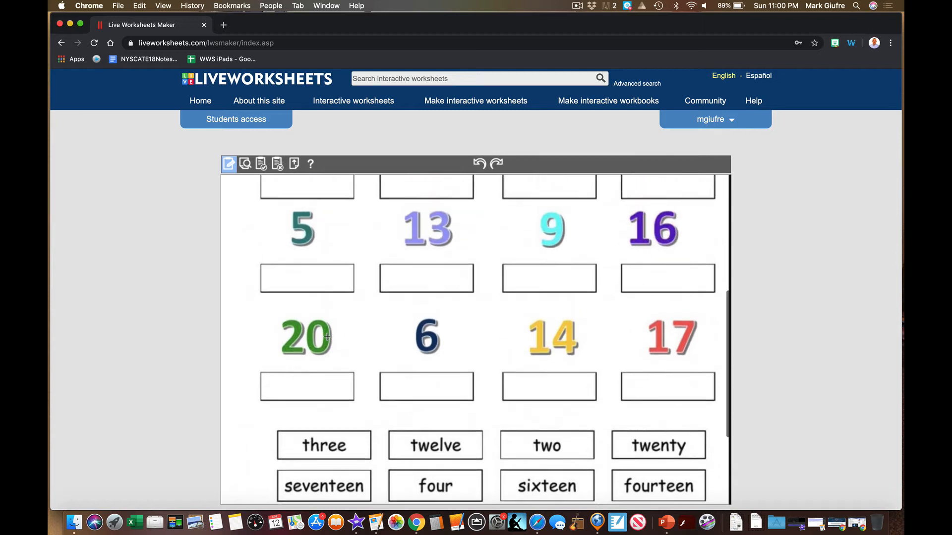
pyautogui.scroll(-4, 328, 337)
pyautogui.scroll(1, 327, 337)
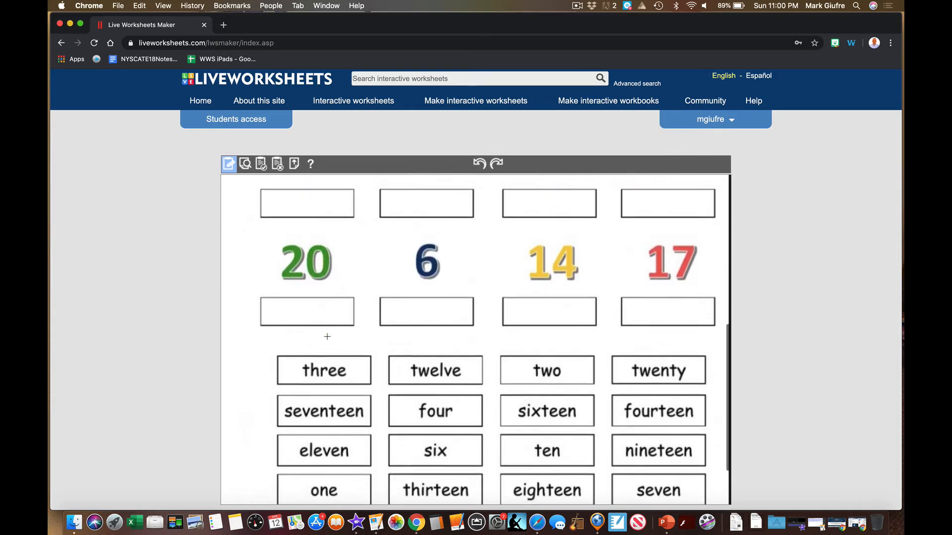
pyautogui.scroll(-1, 327, 336)
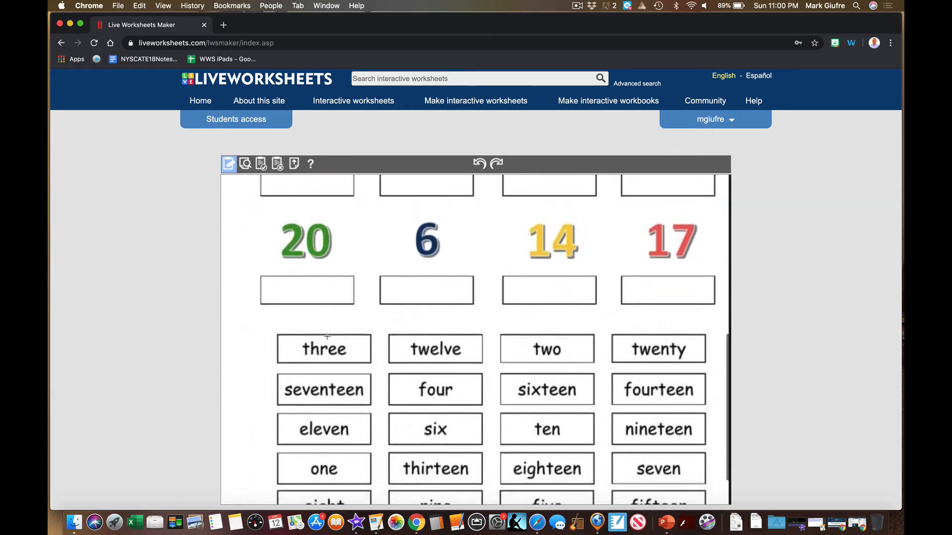
pyautogui.scroll(-1, 327, 336)
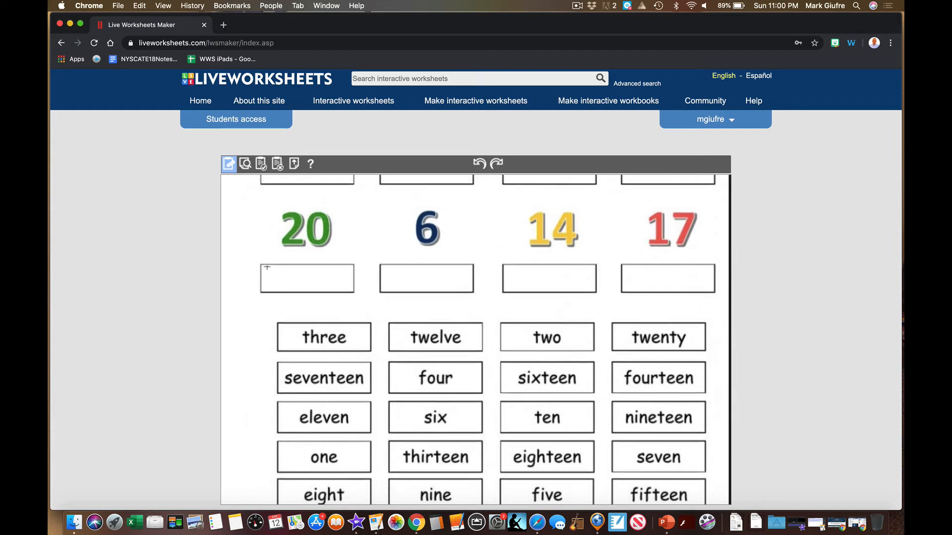
pyautogui.moveTo(267, 267); pyautogui.dragTo(353, 292)
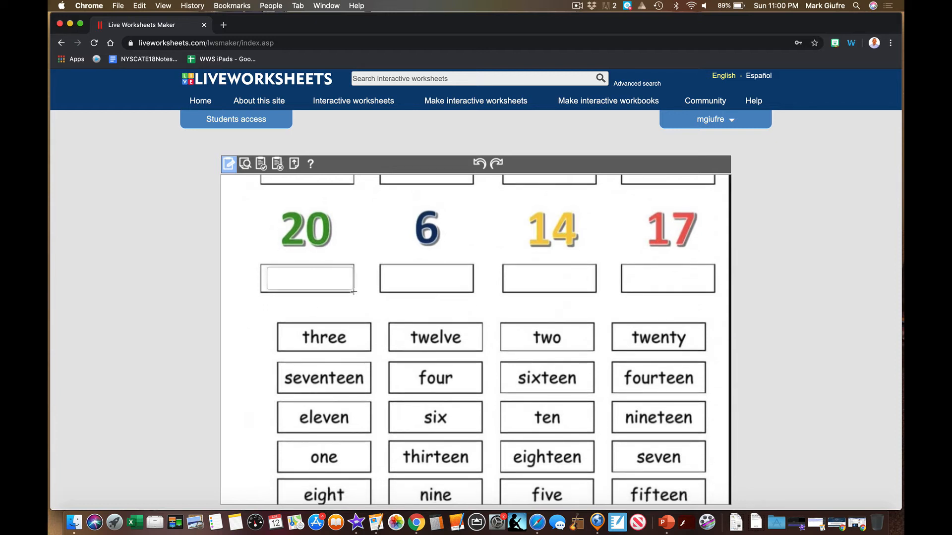
pyautogui.click(291, 267)
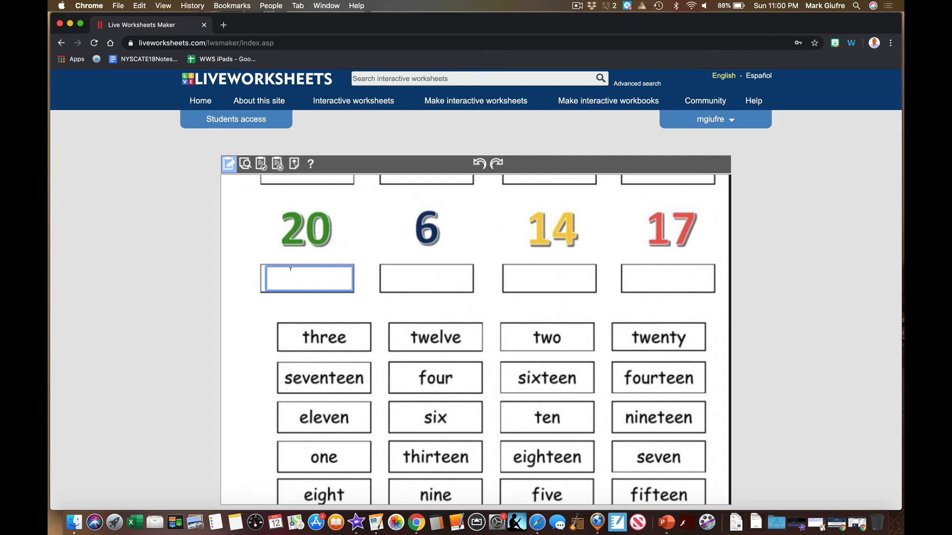
pyautogui.write('Drop: 1')
# Draw a text box over the word "twenty" and enter "Drag: 1" in it.
pyautogui.scroll(-2, 358, 297)
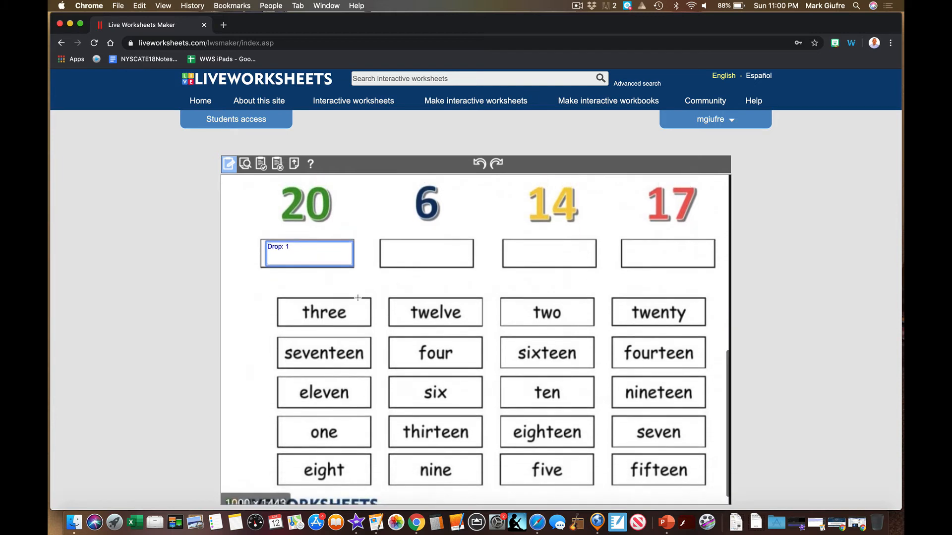
pyautogui.moveTo(613, 299); pyautogui.dragTo(705, 324)
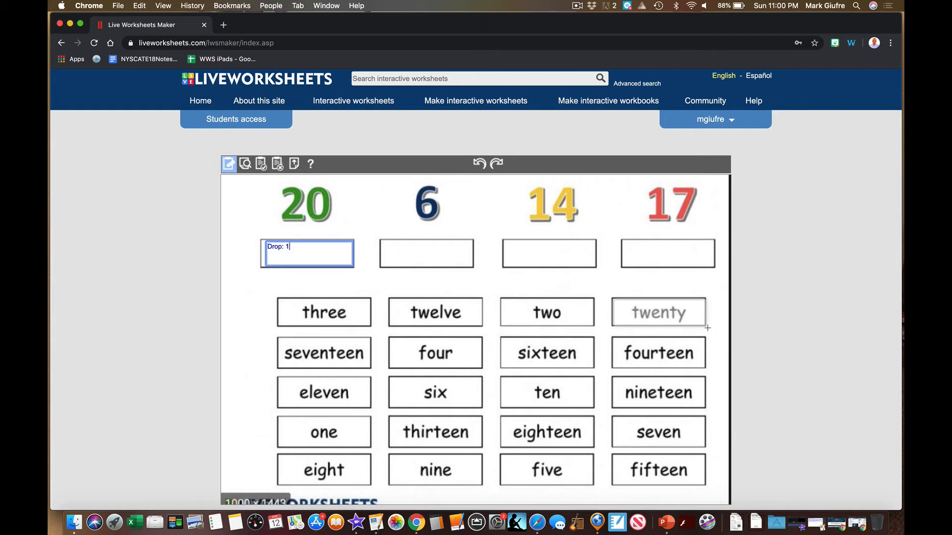
pyautogui.click(662, 301)
pyautogui.write('ZDra')
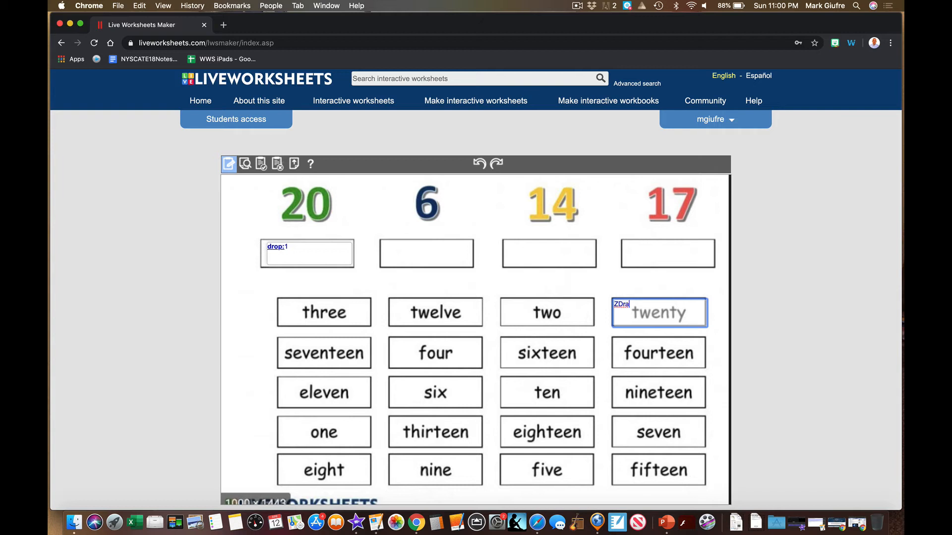
pyautogui.write('D')
# Draw a text box in the empty rectangle under the number 6 and enter "drop: 2".
pyautogui.scroll(5, 614, 333)
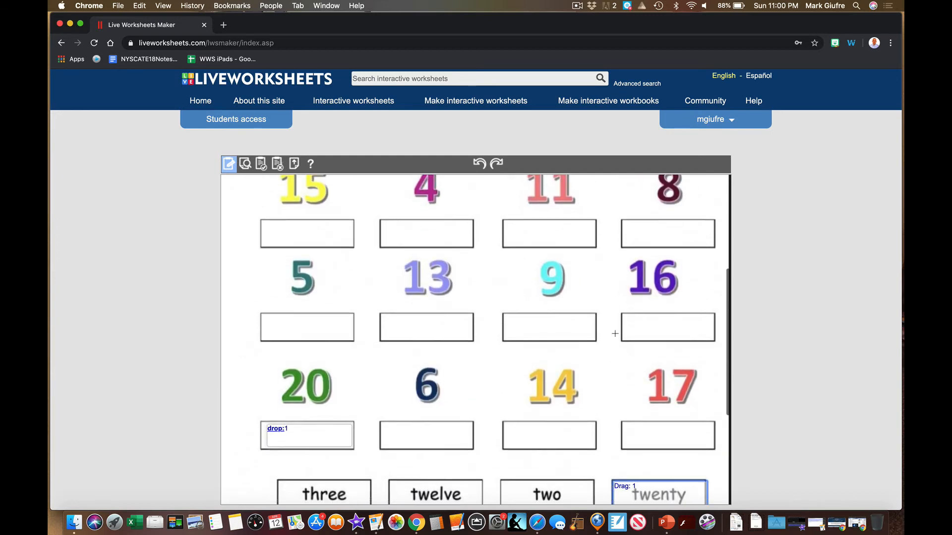
pyautogui.scroll(-3, 540, 355)
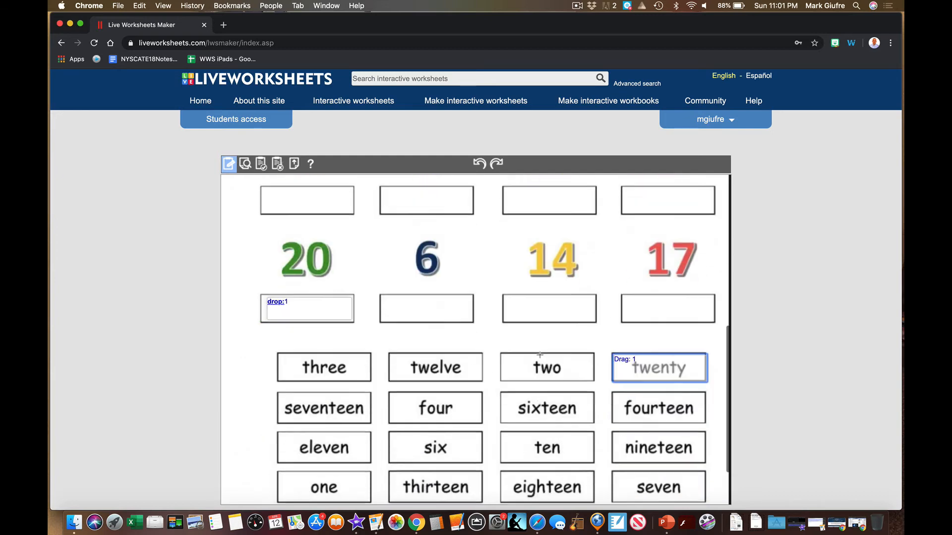
pyautogui.scroll(-1, 540, 355)
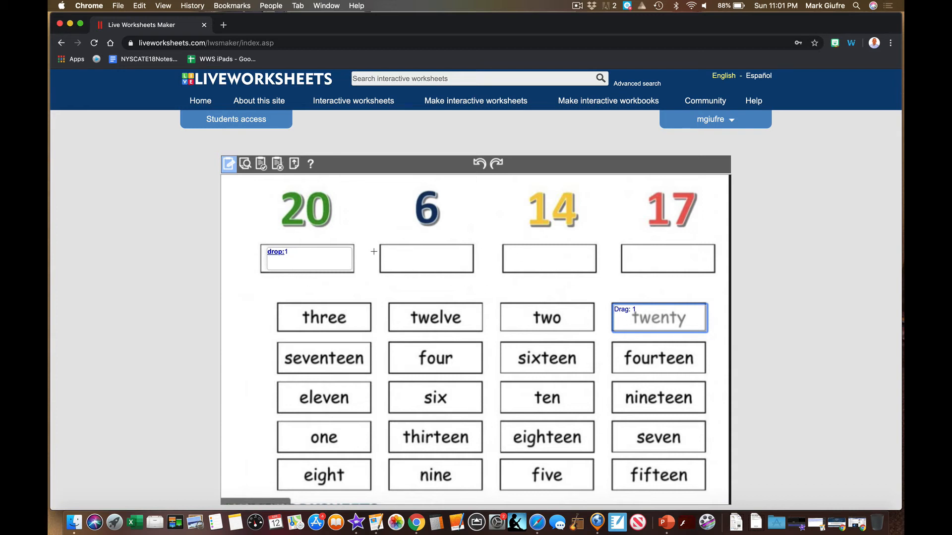
pyautogui.moveTo(384, 247); pyautogui.dragTo(475, 273)
pyautogui.write('drop: 2')
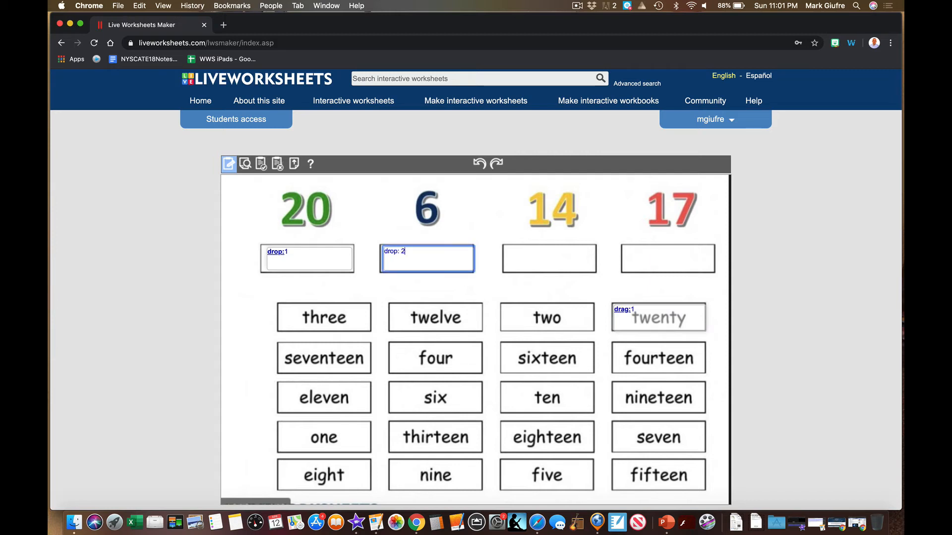
# Draw a text box over the word "six" and enter "drag: 2" in it.
pyautogui.moveTo(391, 384); pyautogui.dragTo(481, 412)
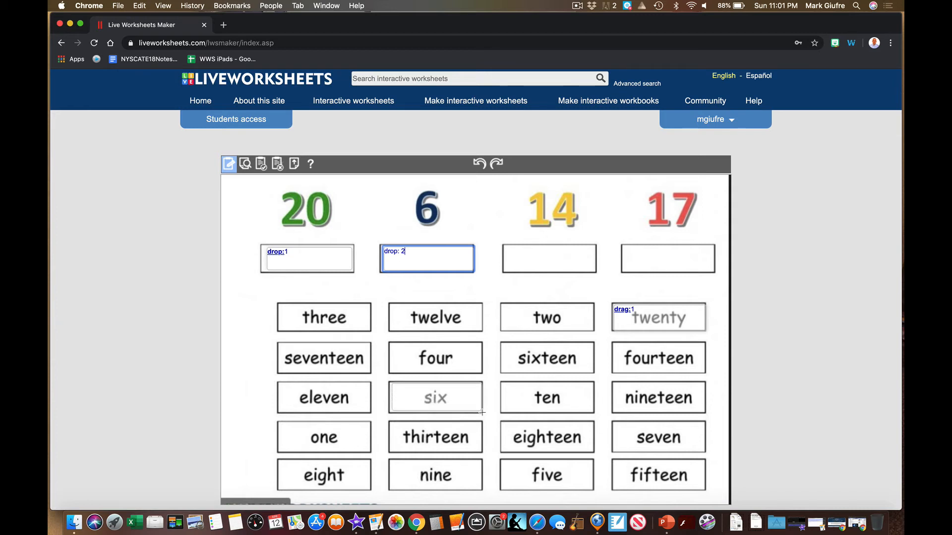
pyautogui.click(415, 391)
pyautogui.write('drag')
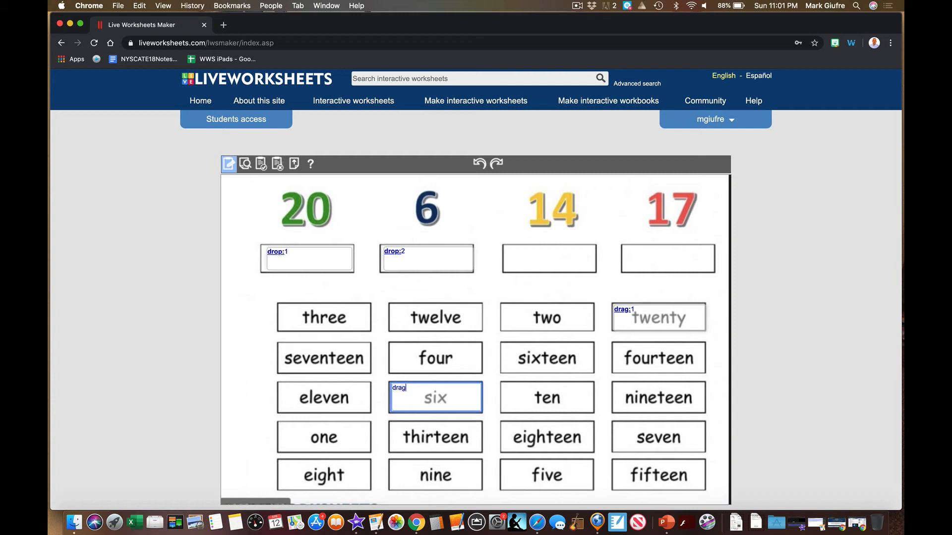
pyautogui.write(': 2')
# Preview the numbers worksheet and bring the 20 and 6 answer boxes and the number words into view.
pyautogui.scroll(5, 476, 340)
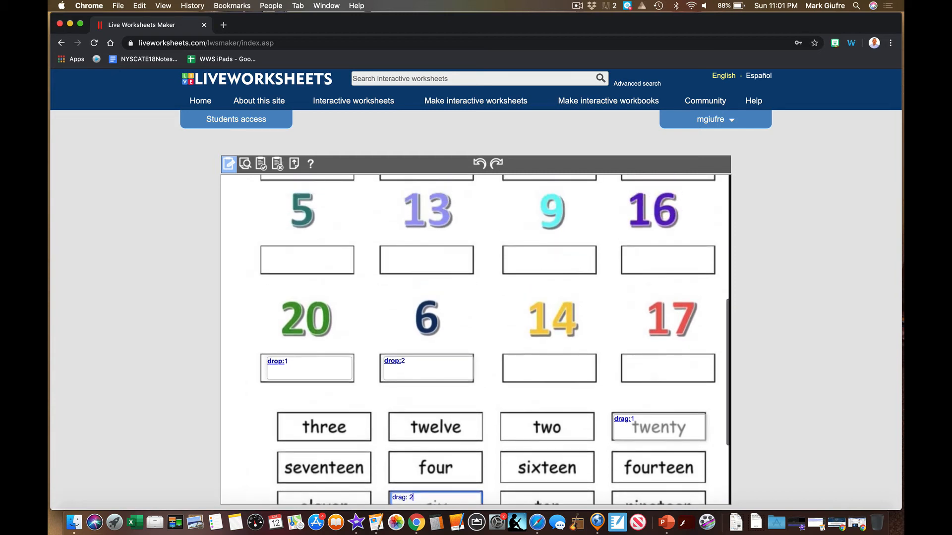
pyautogui.scroll(-5, 475, 340)
pyautogui.scroll(1, 476, 339)
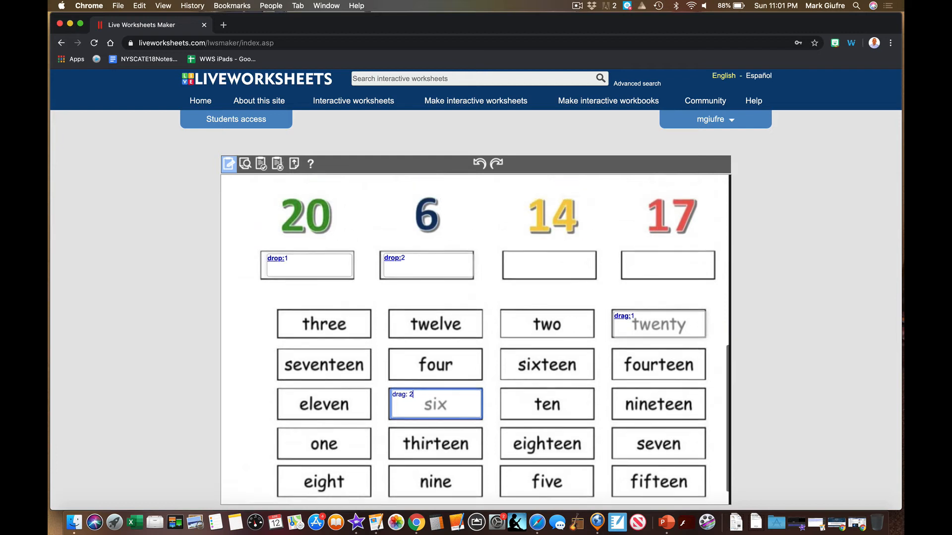
pyautogui.scroll(6, 476, 339)
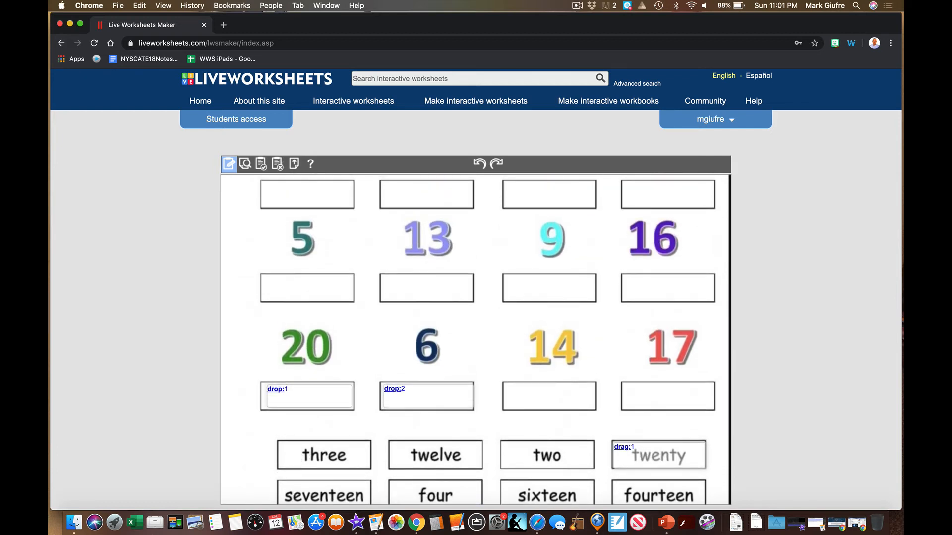
pyautogui.scroll(-7, 475, 340)
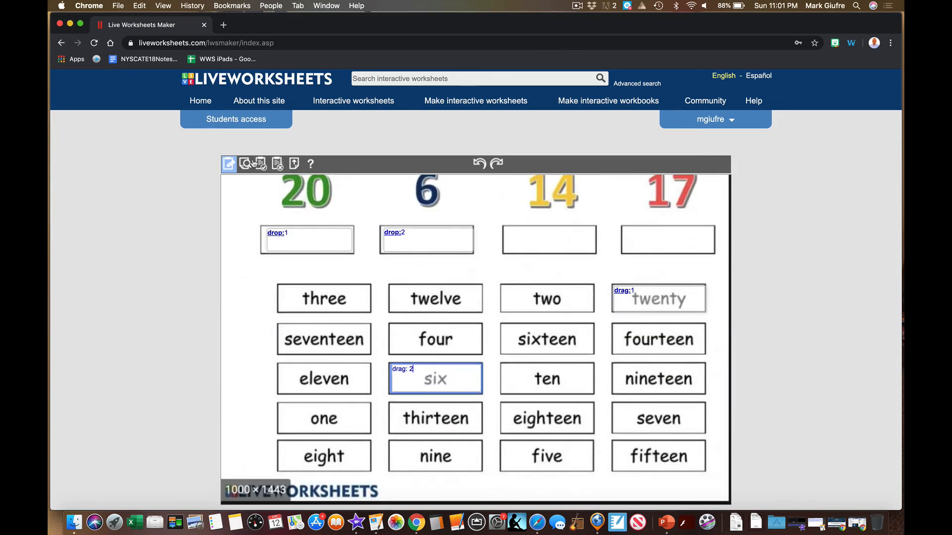
pyautogui.click(244, 163)
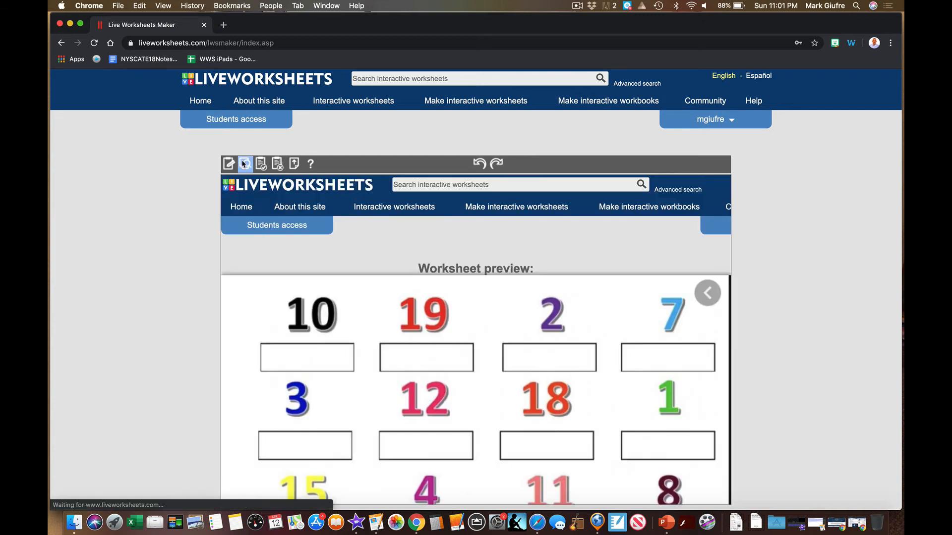
pyautogui.scroll(-18, 372, 331)
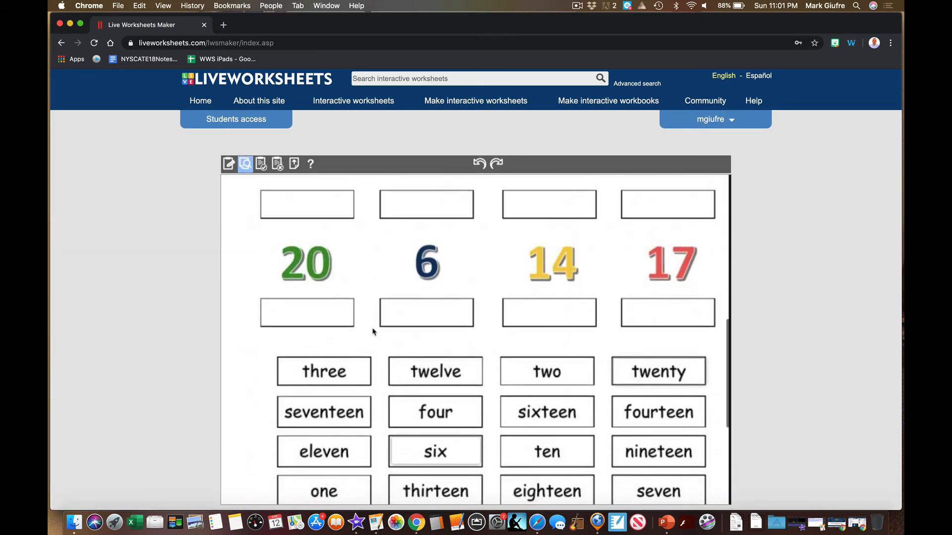
# Answer the previewed worksheet by moving "twenty" into the box under 20 and "six" into the box under 6.
pyautogui.scroll(-3, 374, 332)
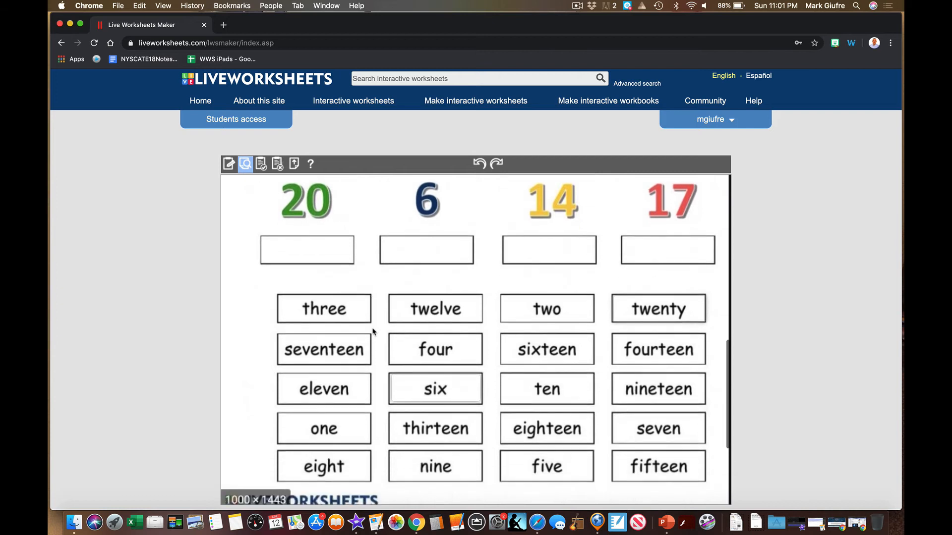
pyautogui.moveTo(641, 305); pyautogui.dragTo(297, 251)
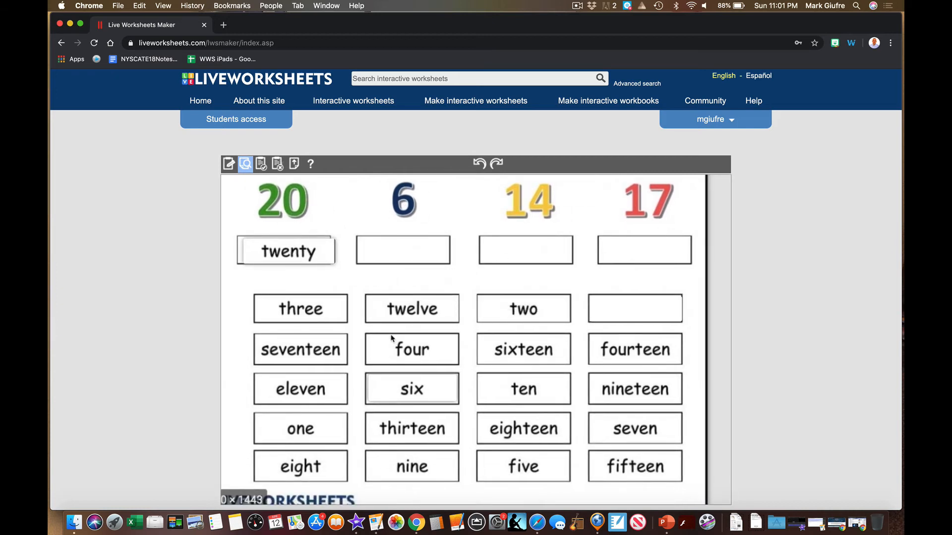
pyautogui.moveTo(410, 382); pyautogui.dragTo(410, 262)
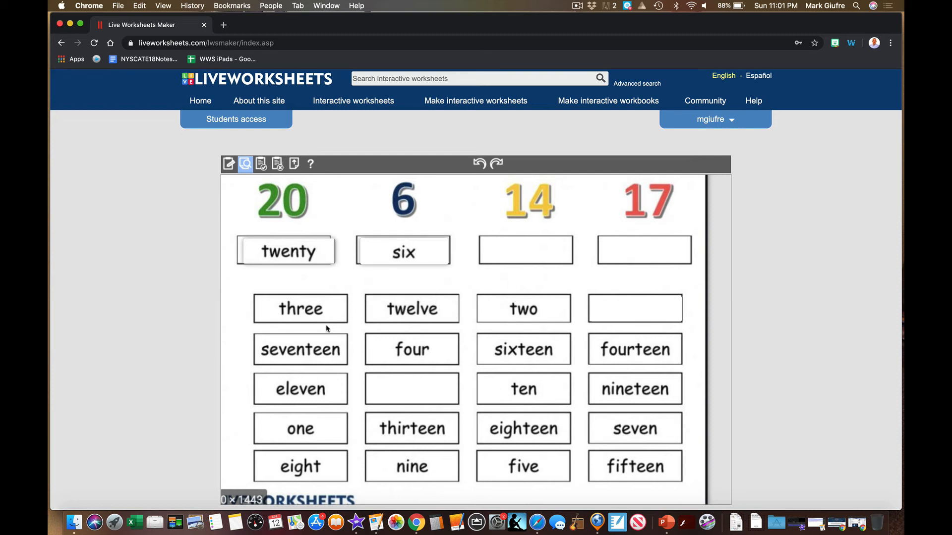
# Finish the previewed worksheet, check the answers and examine the marked boxes under 20 and 6.
pyautogui.scroll(-5, 458, 306)
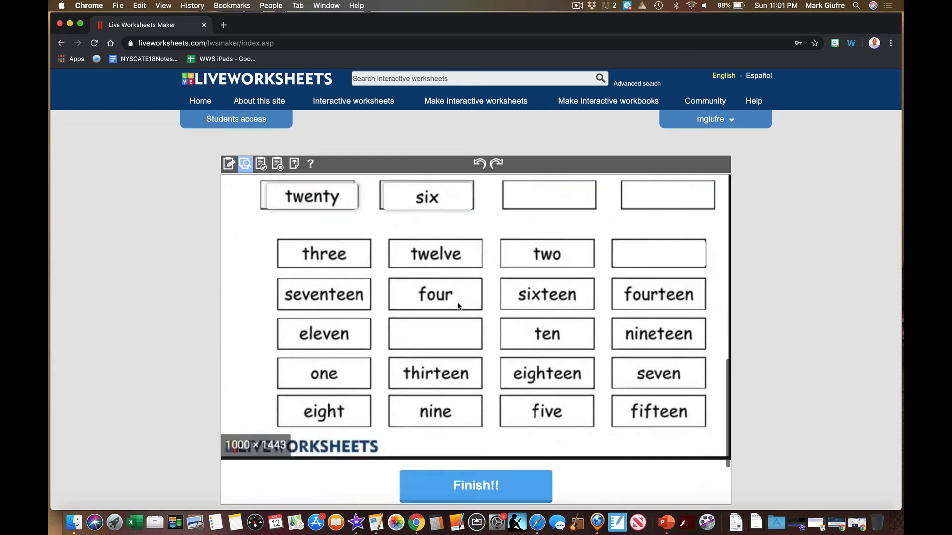
pyautogui.scroll(10, 457, 303)
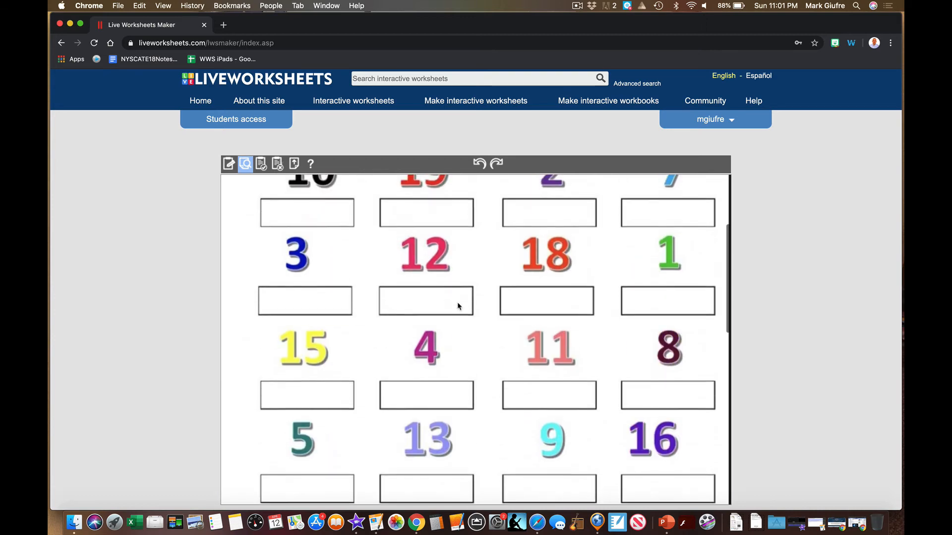
pyautogui.scroll(-10, 457, 306)
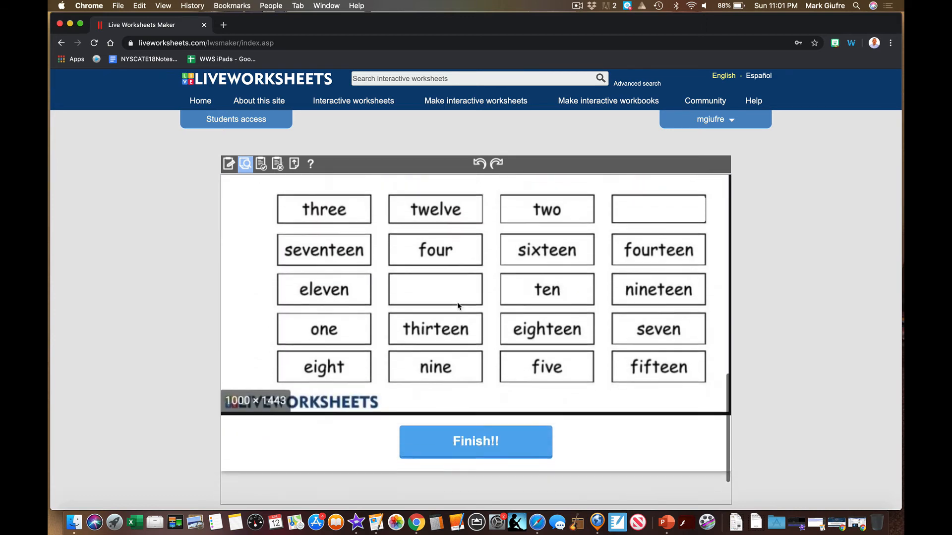
pyautogui.click(457, 428)
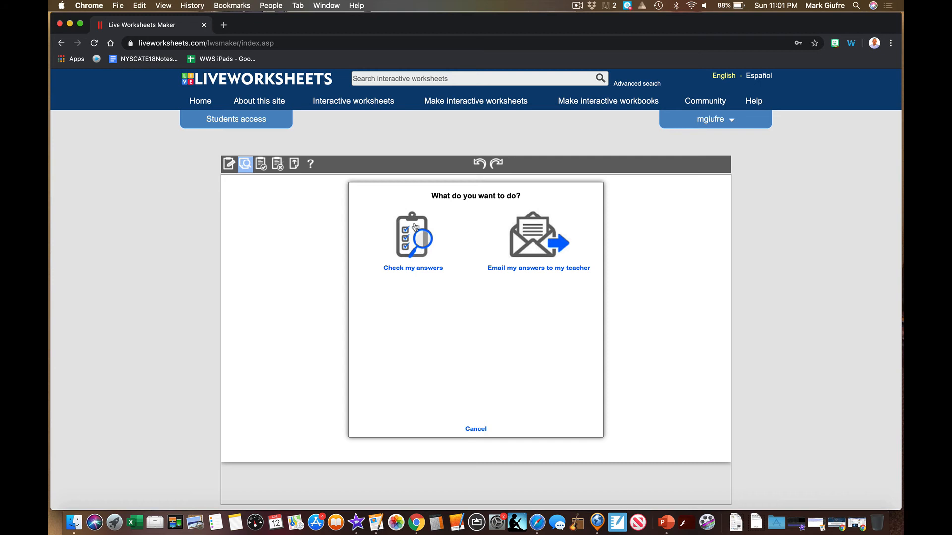
pyautogui.click(415, 233)
pyautogui.scroll(-5, 415, 227)
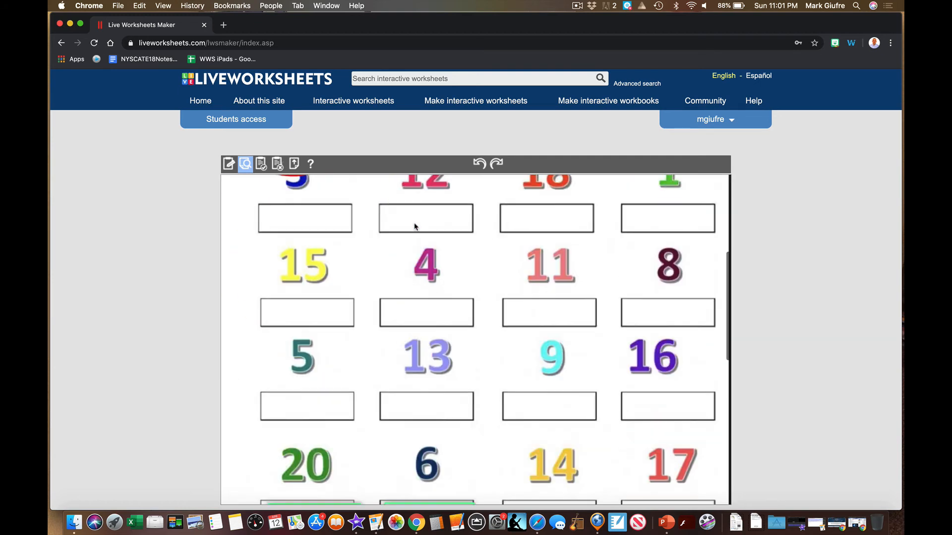
pyautogui.scroll(-3, 415, 227)
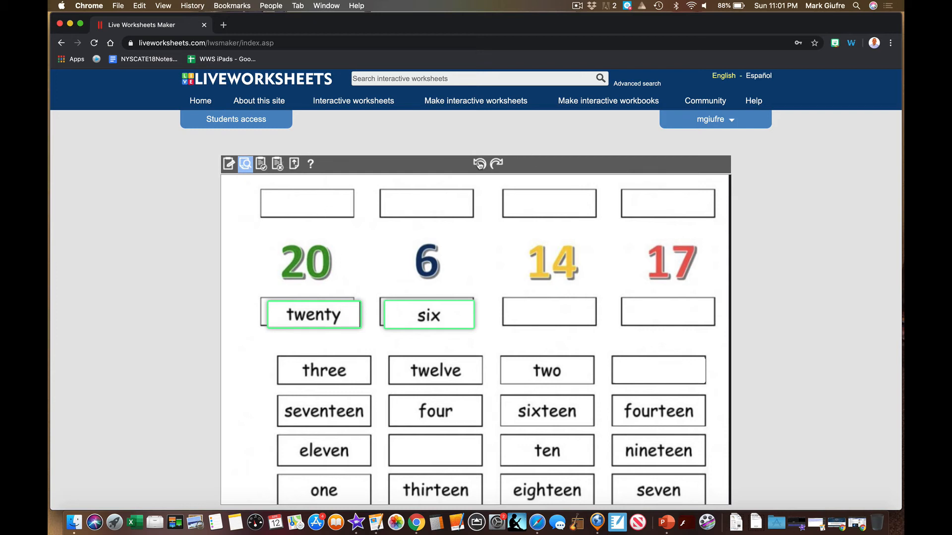
# Return to editing the worksheet and start saving it, choosing to share it with other teachers.
pyautogui.click(229, 163)
pyautogui.scroll(-7, 350, 306)
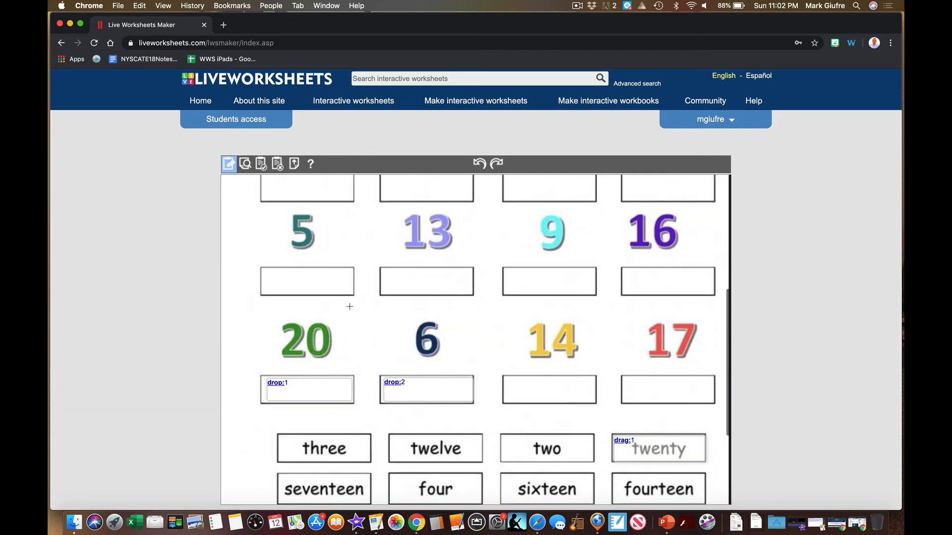
pyautogui.scroll(4, 349, 307)
pyautogui.scroll(4, 349, 306)
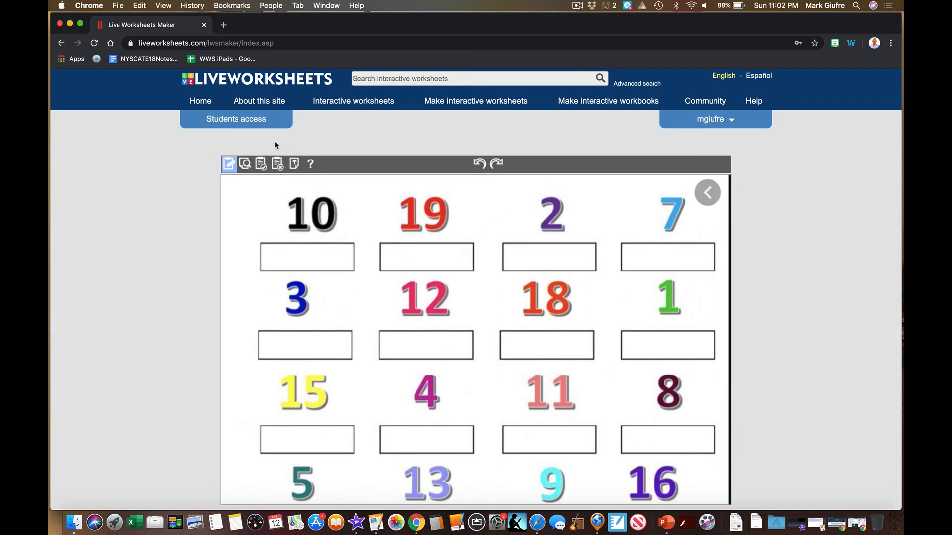
pyautogui.click(262, 169)
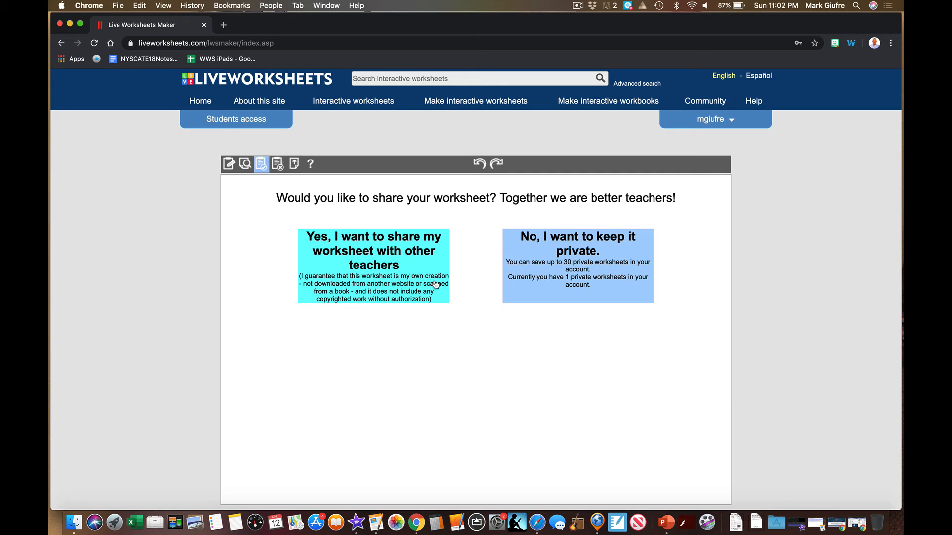
pyautogui.click(392, 273)
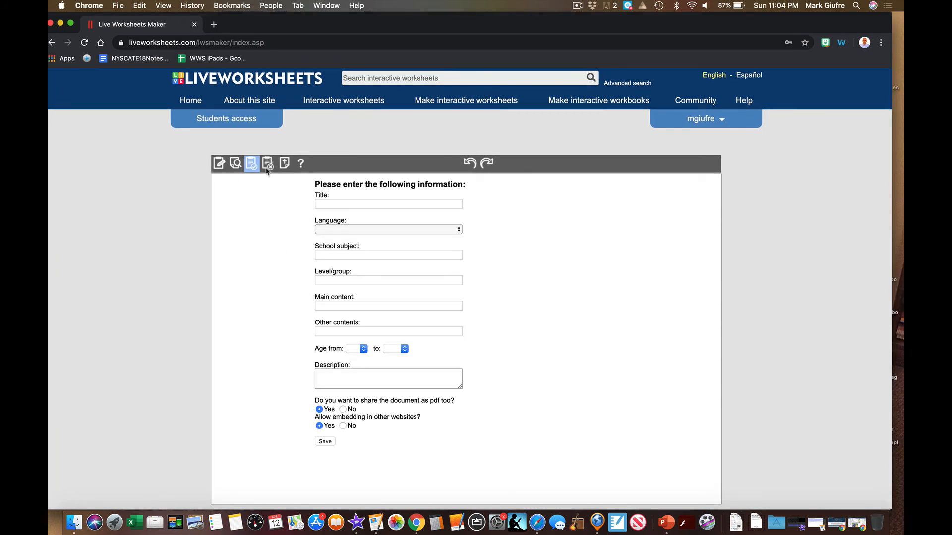
# Title the worksheet "Test 2", set its language to English and its school subject to Math.
pyautogui.click(337, 204)
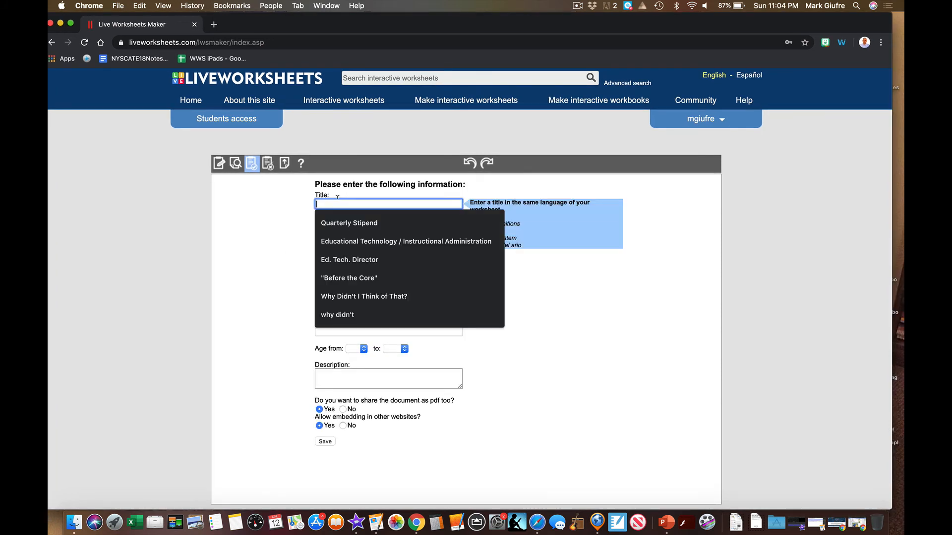
pyautogui.write('Test 2')
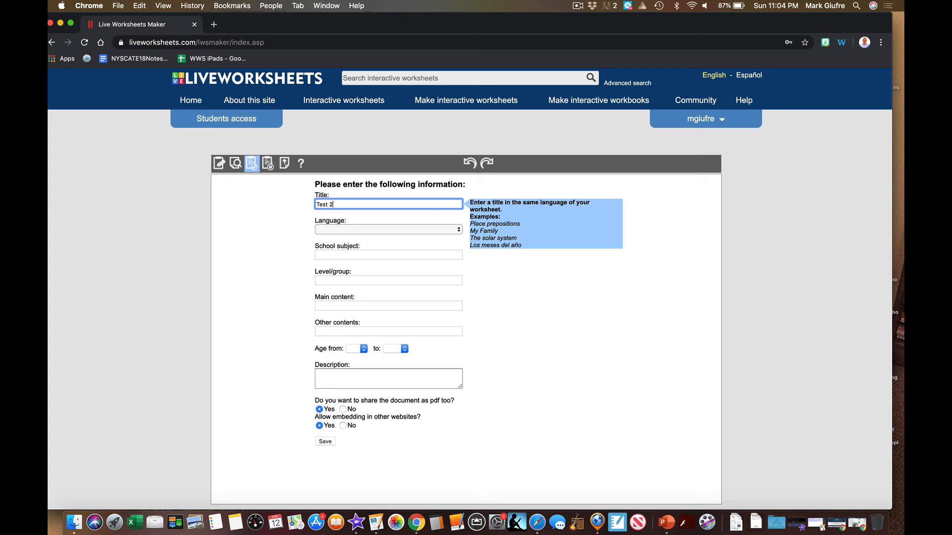
pyautogui.press('Tab')
pyautogui.click(361, 228)
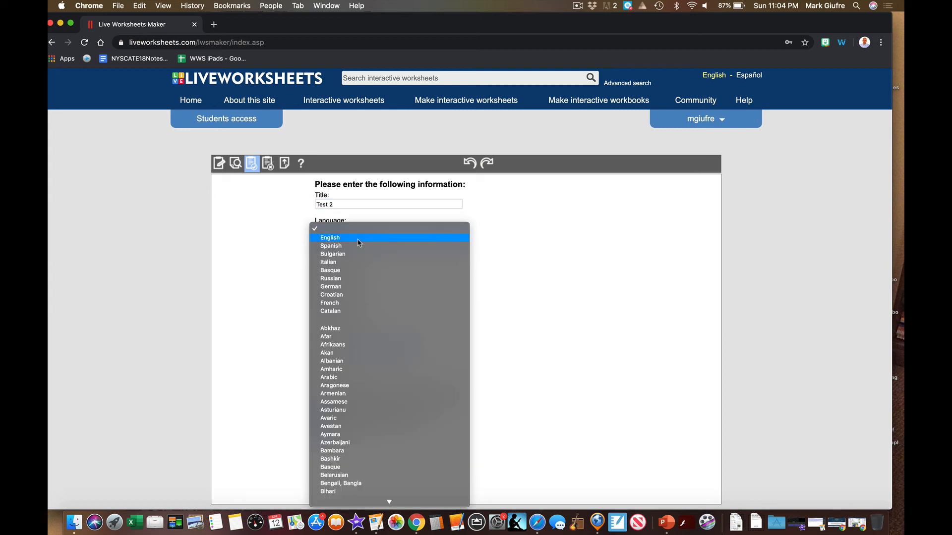
pyautogui.click(357, 239)
pyautogui.click(354, 254)
pyautogui.write('Mat')
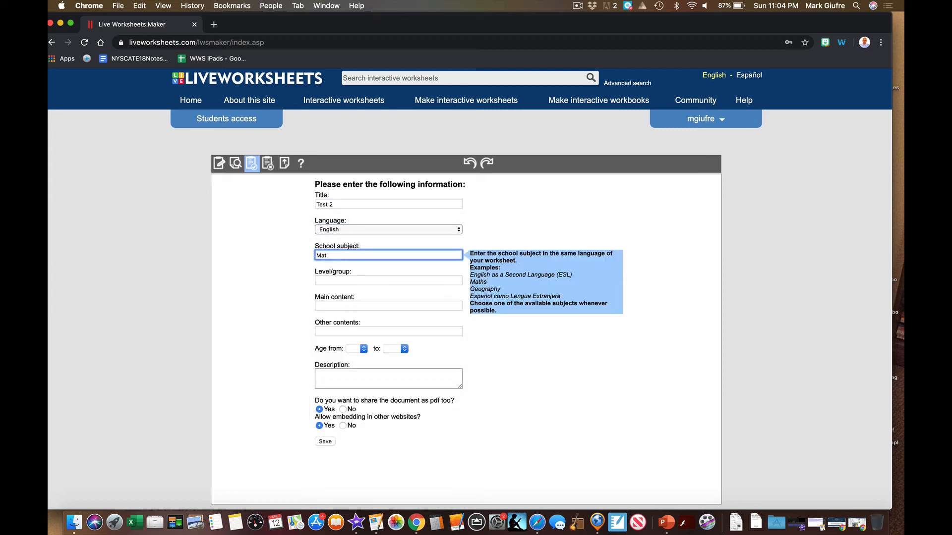
pyautogui.write('kh')
# Set the worksheet's level/group to K and its main content to Numbers.
pyautogui.press('Tab')
pyautogui.write('K')
pyautogui.press('Tab')
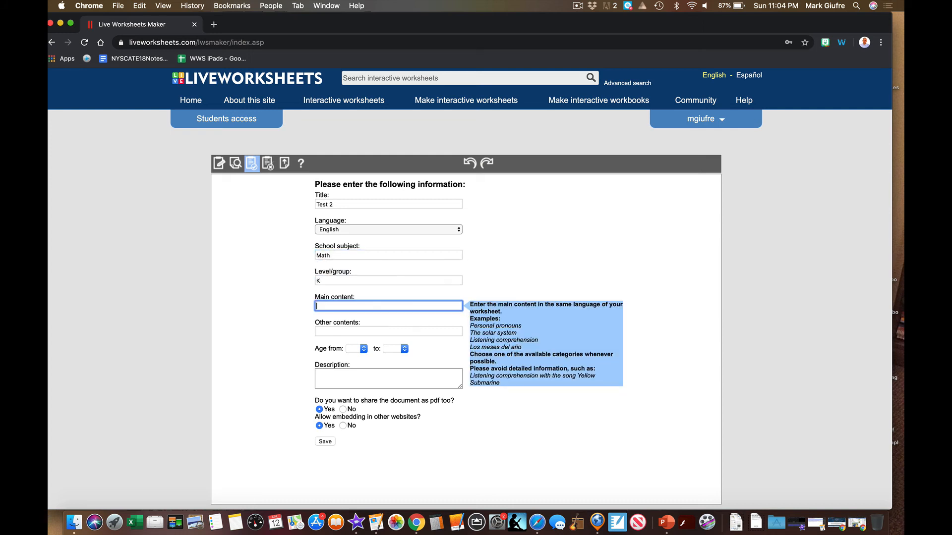
pyautogui.write('Numbers')
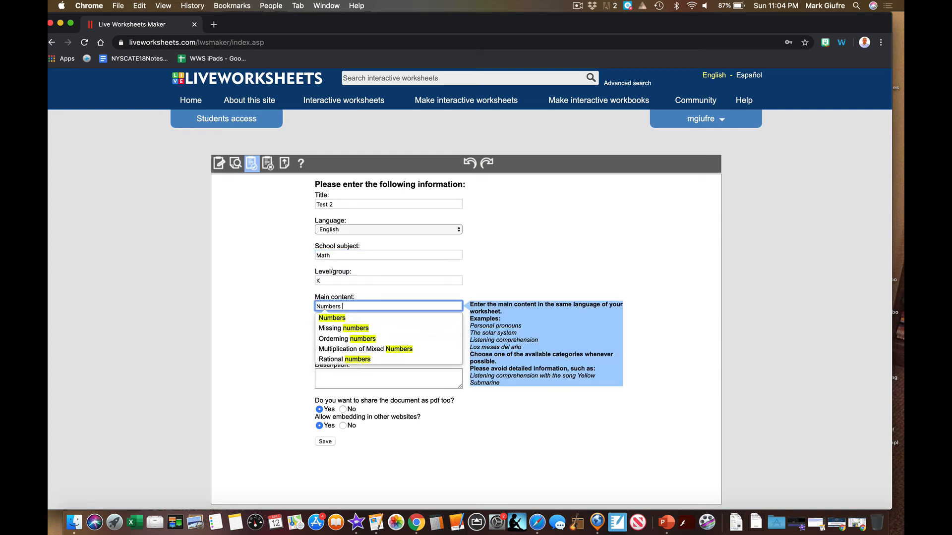
pyautogui.click(308, 279)
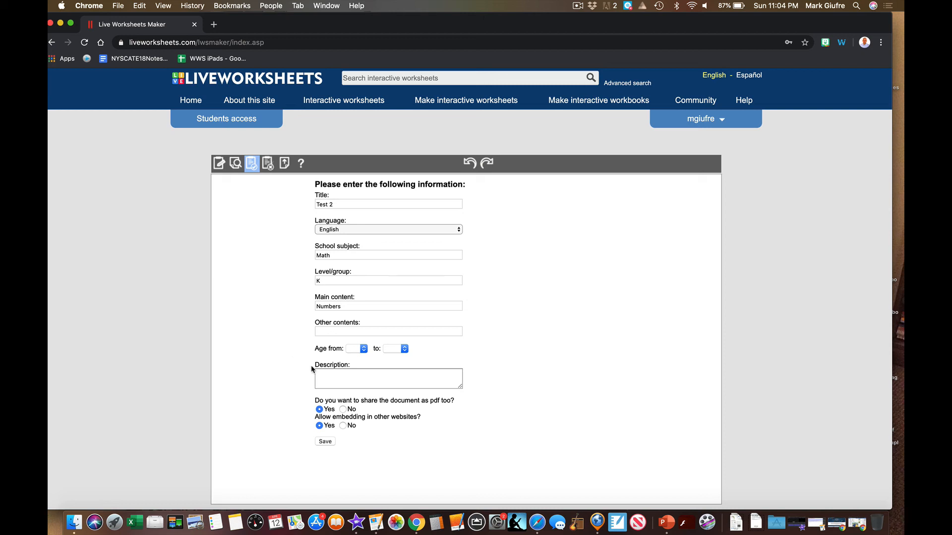
# Set the age range from 4 to 6, enter the description "Test Page" and save the worksheet information.
pyautogui.click(359, 349)
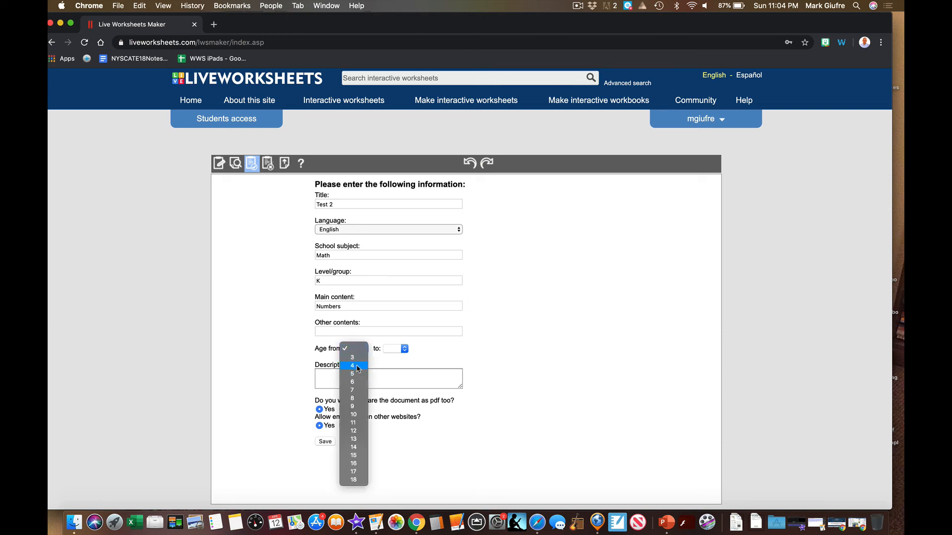
pyautogui.click(353, 366)
pyautogui.click(404, 349)
pyautogui.click(403, 382)
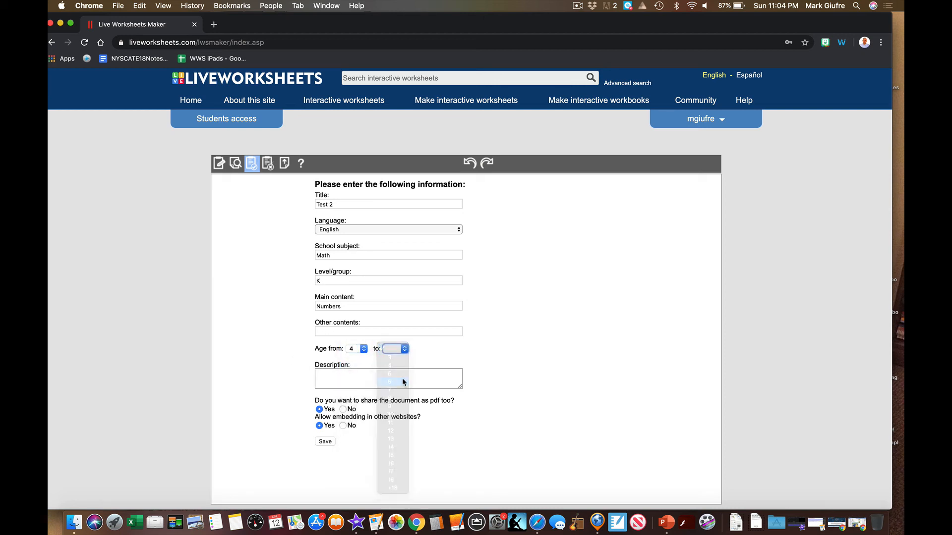
pyautogui.click(402, 377)
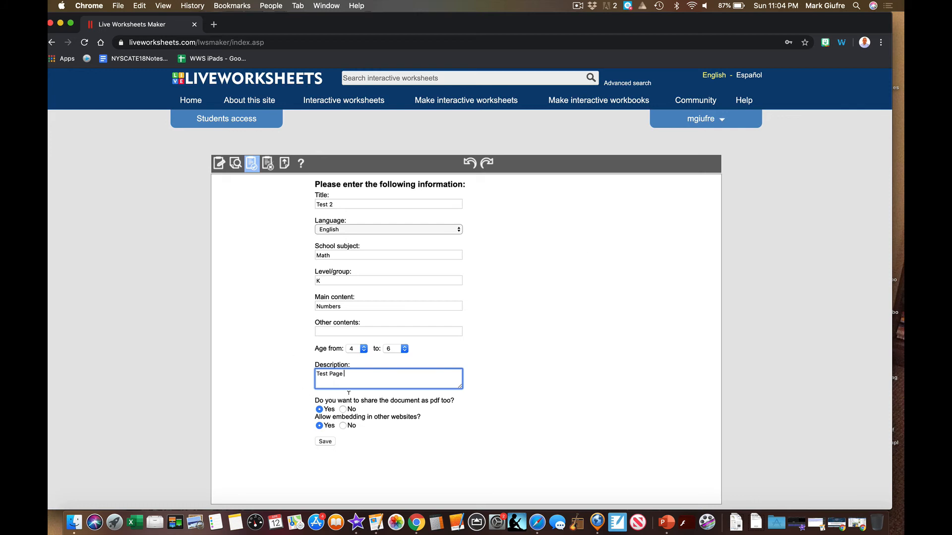
pyautogui.click(325, 442)
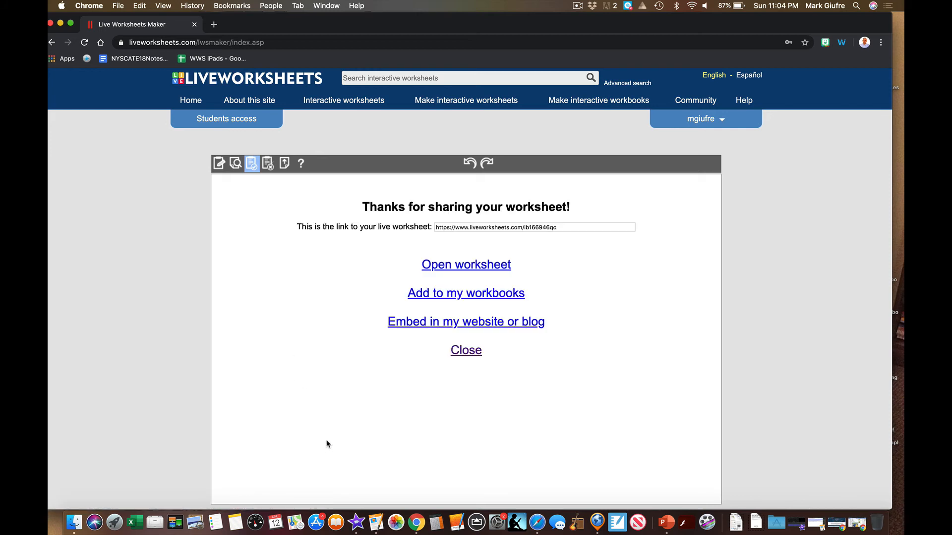
# Copy the link to the shared worksheet and open it in a new incognito window.
pyautogui.click(506, 226)
pyautogui.tripleClick(506, 226)
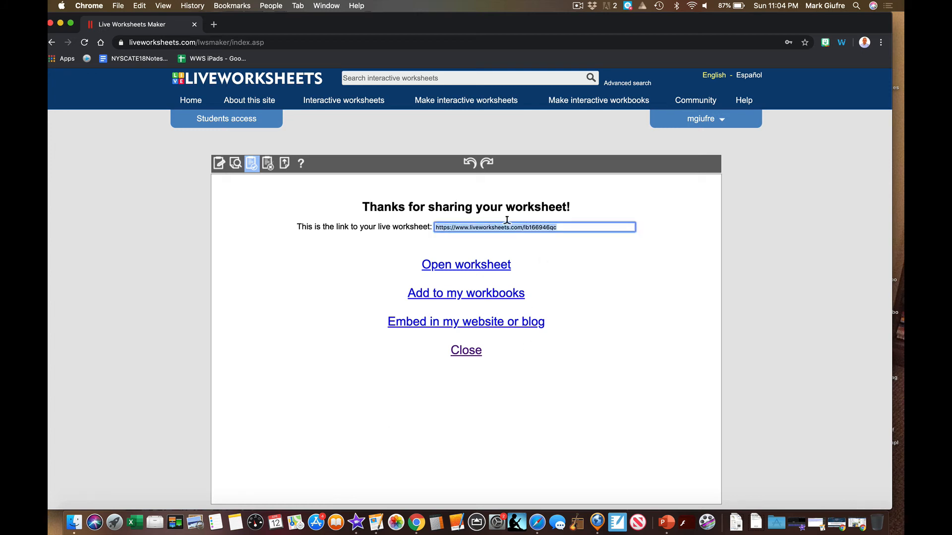
pyautogui.press('super+c')
pyautogui.click(123, 5)
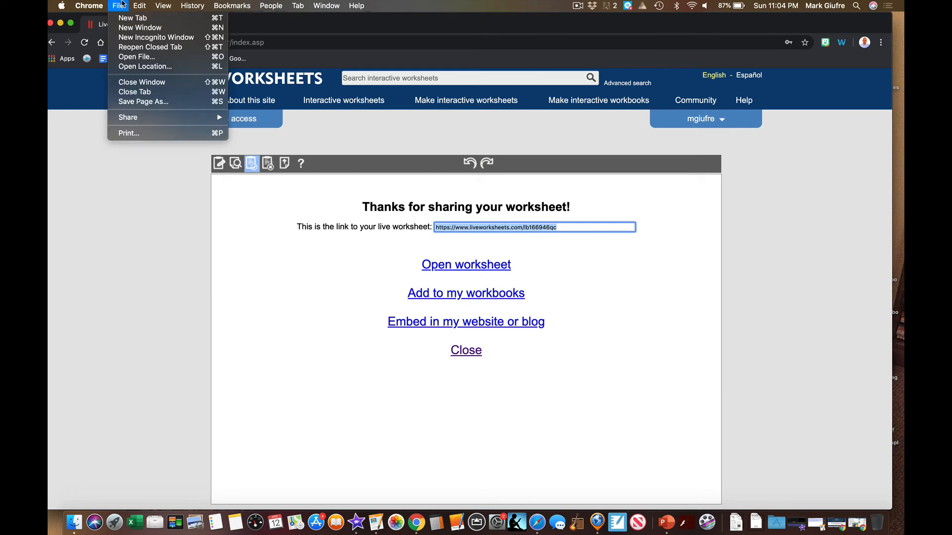
pyautogui.click(147, 37)
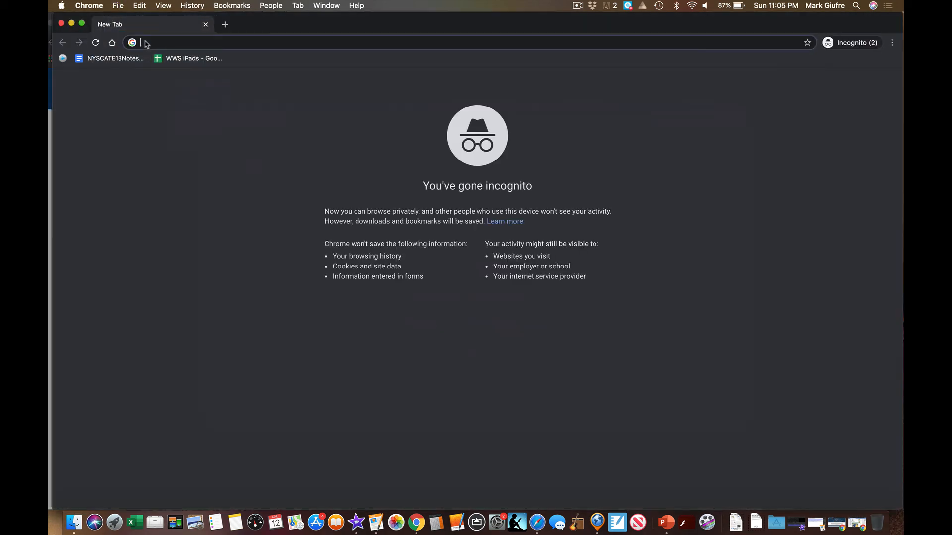
pyautogui.press('super+v')
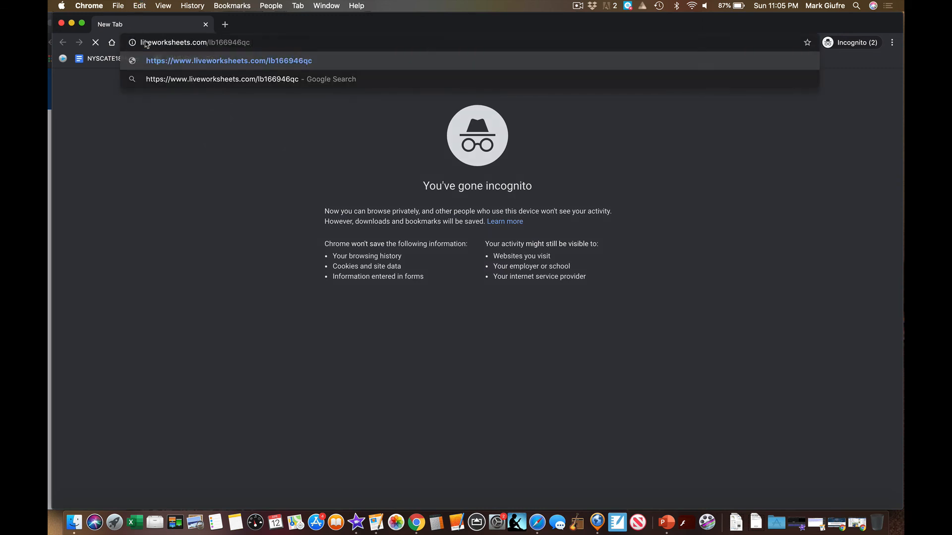
pyautogui.press('Return')
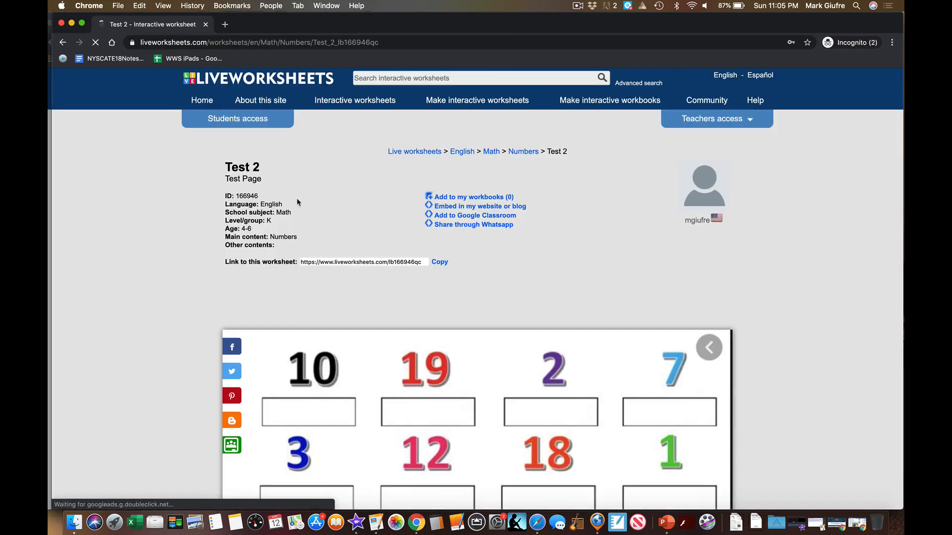
# On the published worksheet, move "twenty" into the box under 20 and "six" into the box under 6.
pyautogui.scroll(-8, 297, 202)
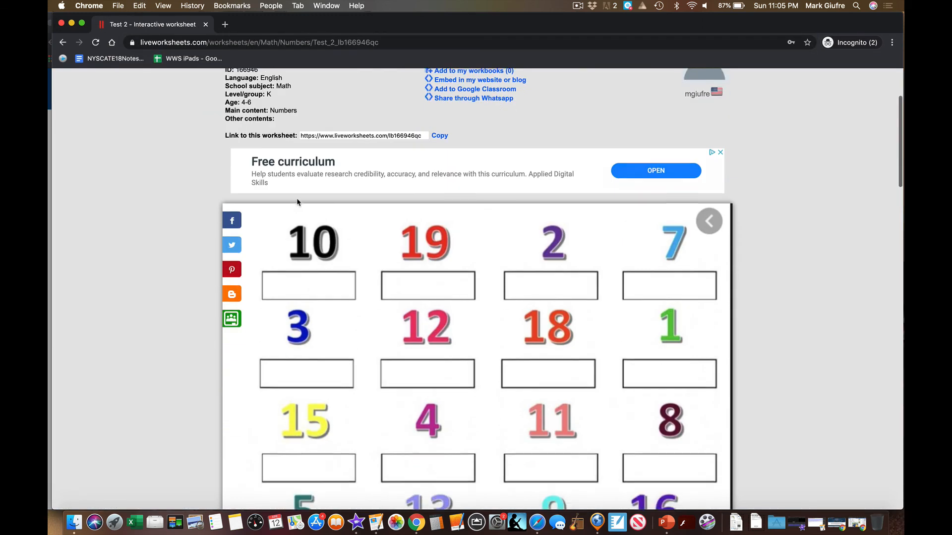
pyautogui.scroll(-2, 298, 201)
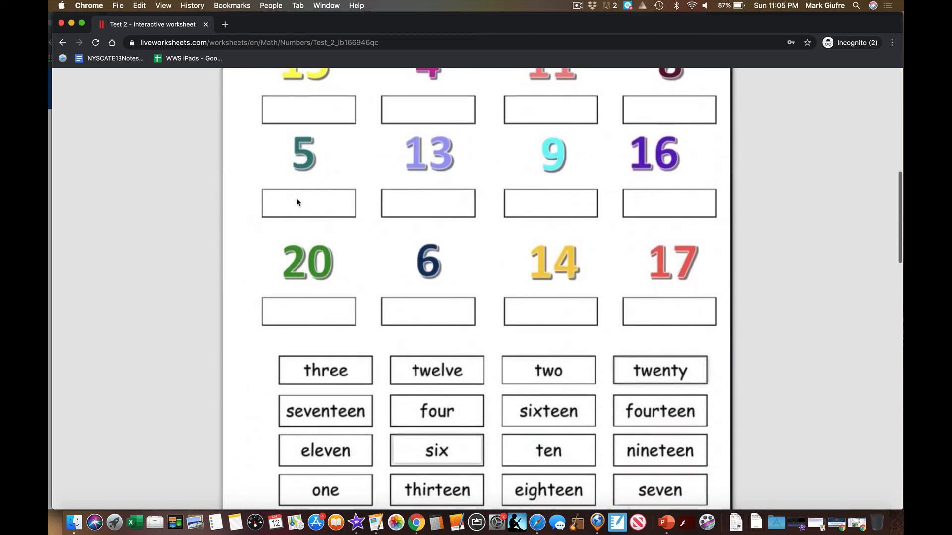
pyautogui.scroll(4, 298, 201)
pyautogui.scroll(1, 297, 202)
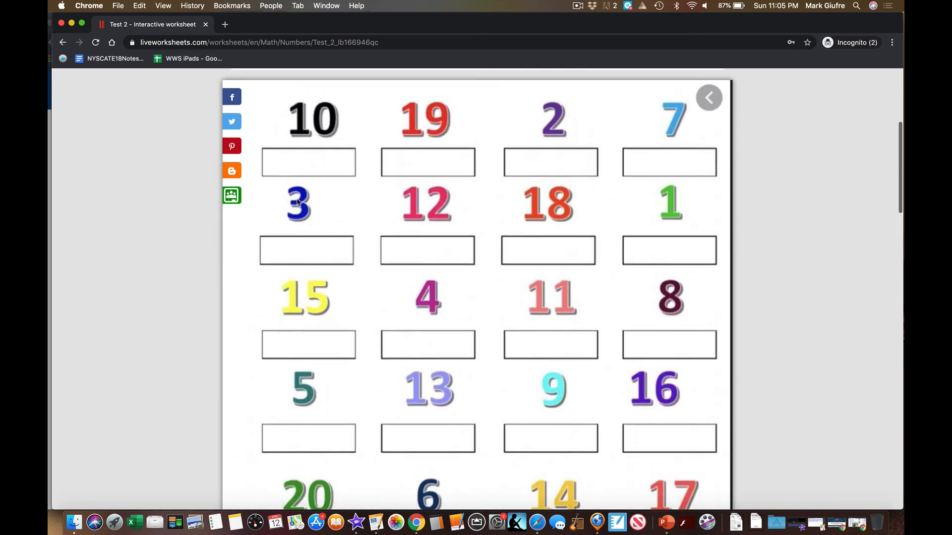
pyautogui.scroll(-8, 298, 201)
pyautogui.scroll(3, 298, 202)
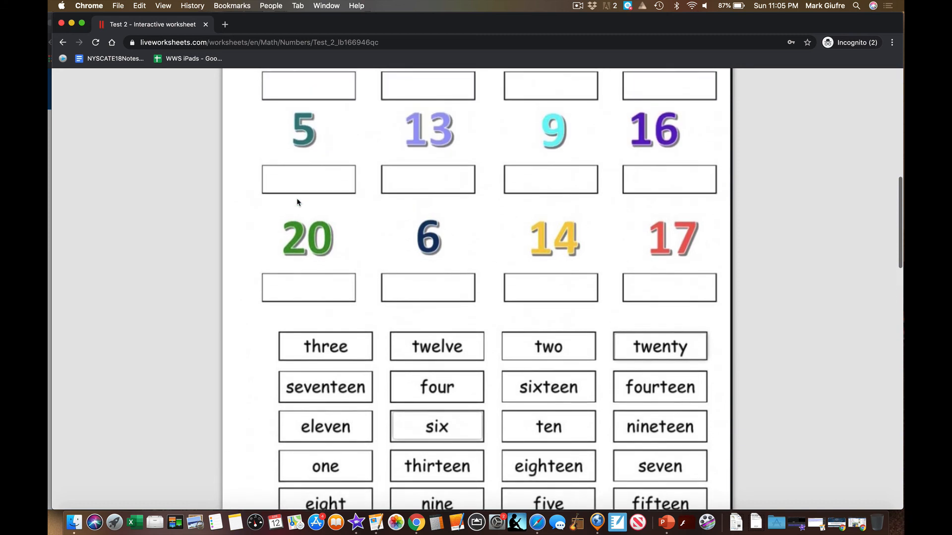
pyautogui.moveTo(653, 351); pyautogui.dragTo(308, 293)
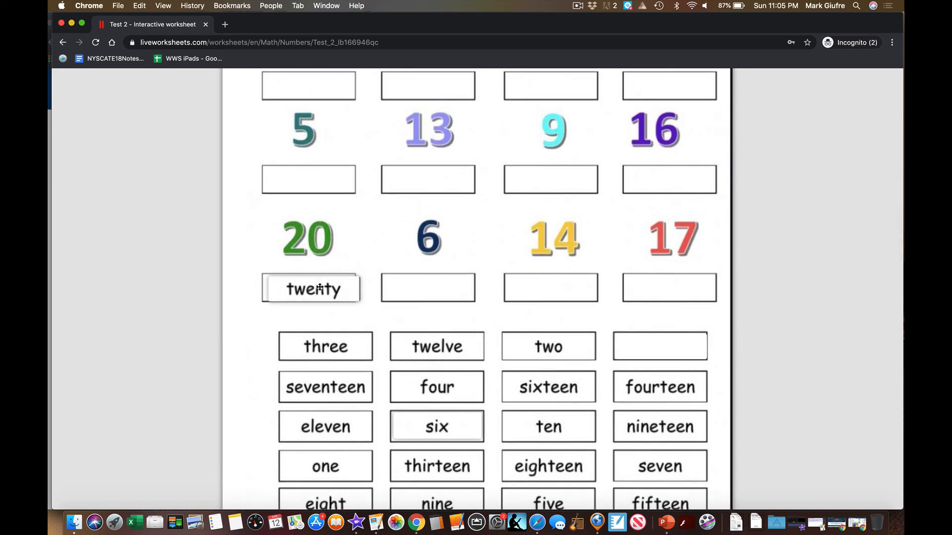
pyautogui.moveTo(448, 420); pyautogui.dragTo(435, 291)
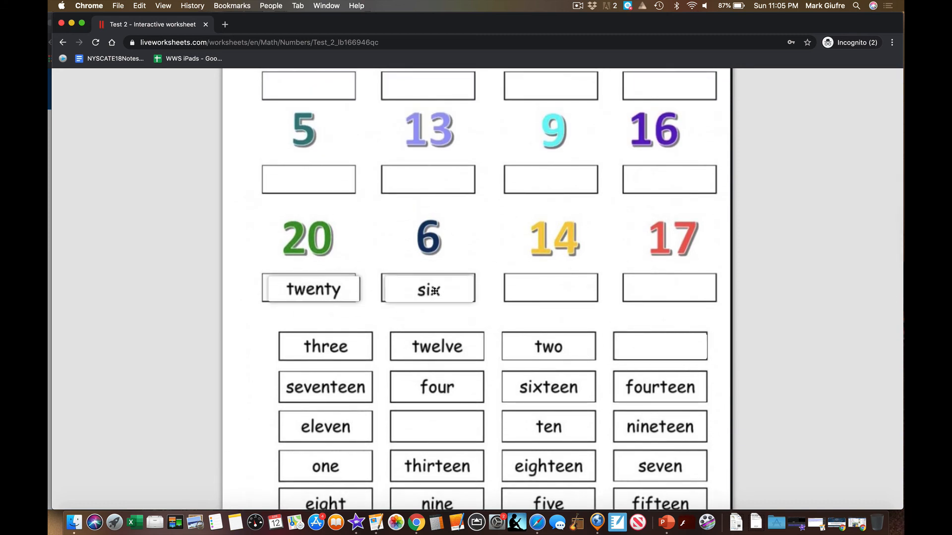
# Finish the published worksheet and have the two placed answers checked.
pyautogui.scroll(-5, 435, 292)
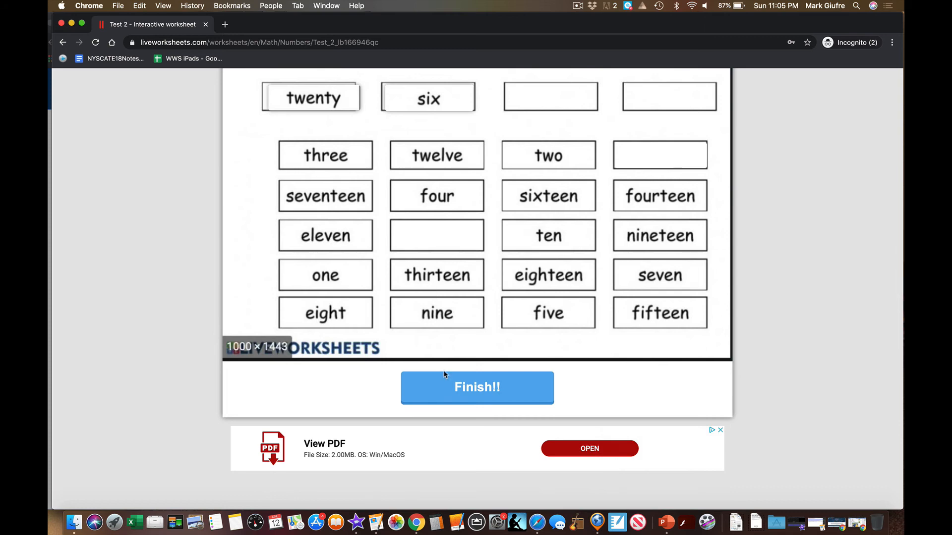
pyautogui.click(446, 379)
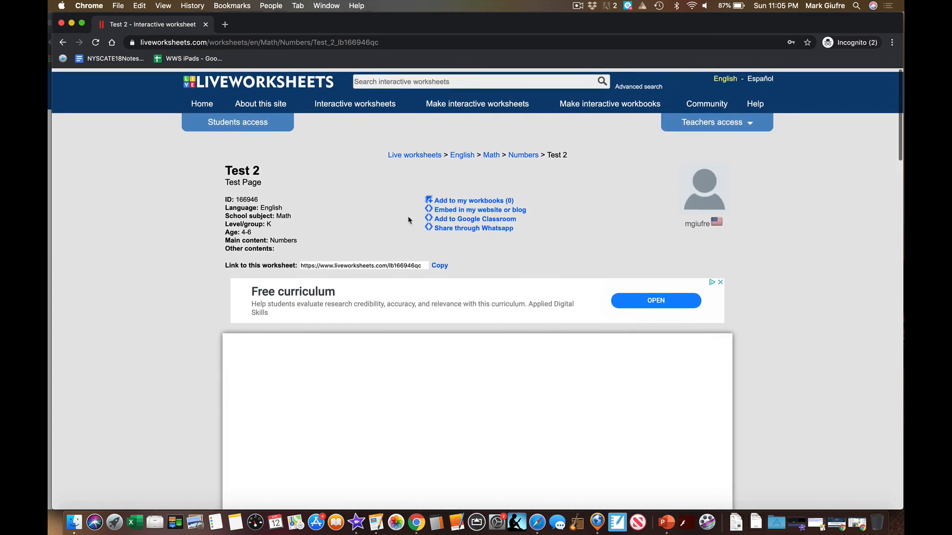
pyautogui.click(417, 409)
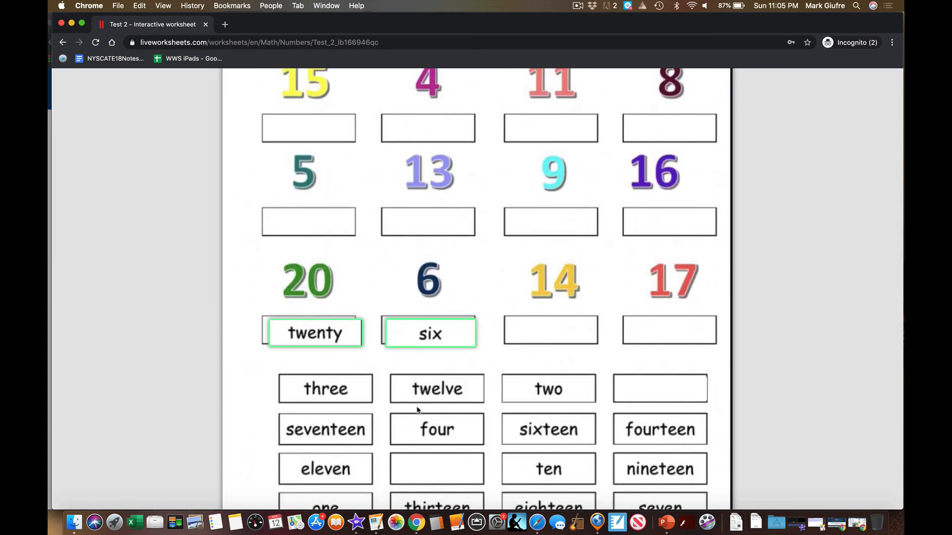
# Review the score marked on the checked worksheet and close the incognito window.
pyautogui.scroll(4, 416, 410)
pyautogui.scroll(4, 417, 409)
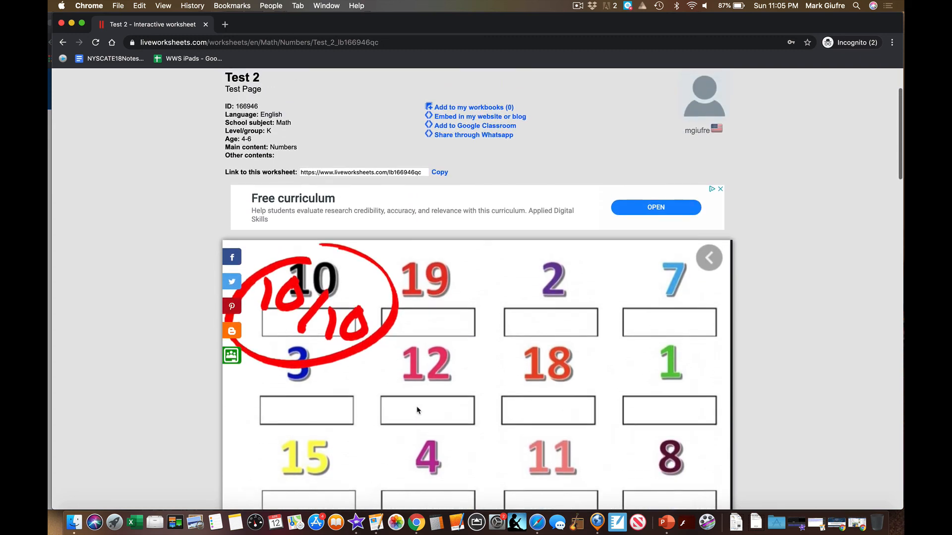
pyautogui.scroll(2, 417, 409)
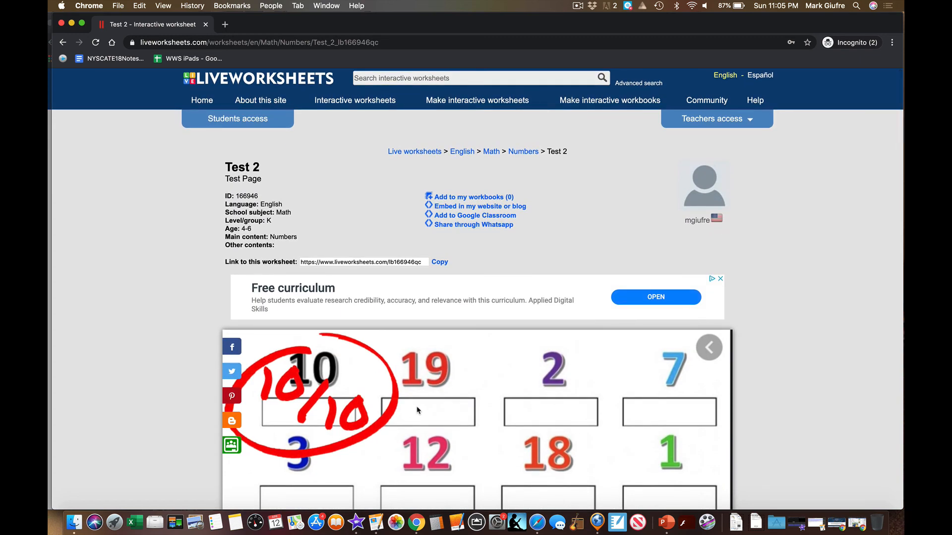
pyautogui.scroll(-5, 417, 409)
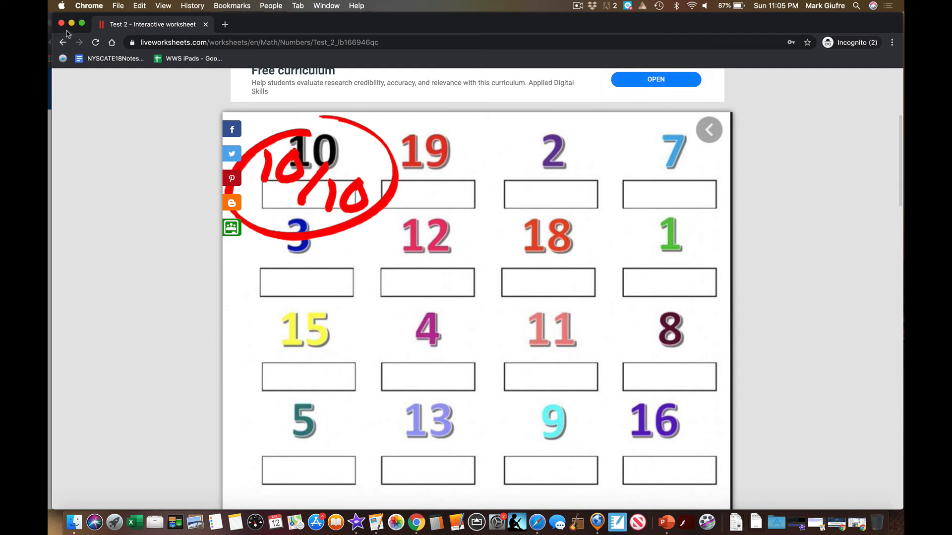
pyautogui.click(61, 23)
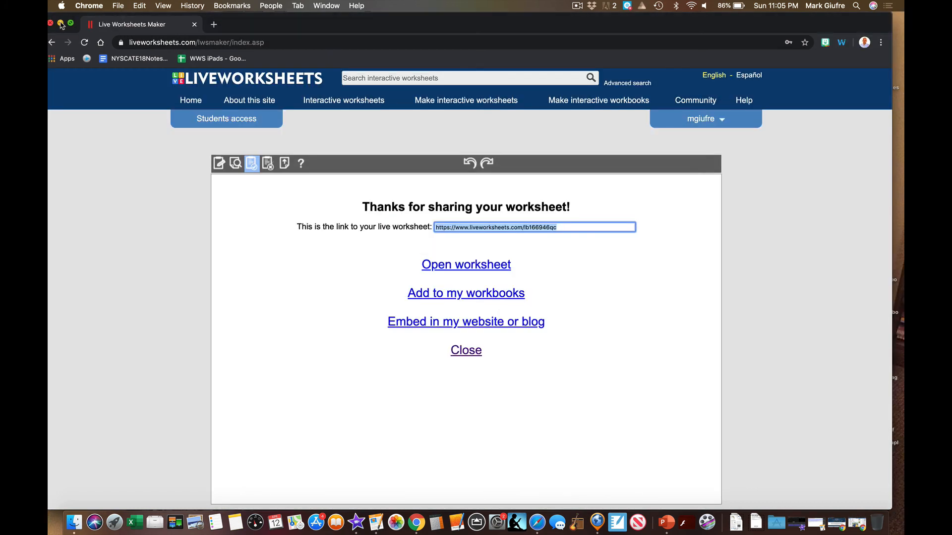
# Start a new worksheet by uploading the shape-matching image "Screen Shot 2020-04-12 at 6.09.20 PM.png" from the Desktop.
pyautogui.click(218, 164)
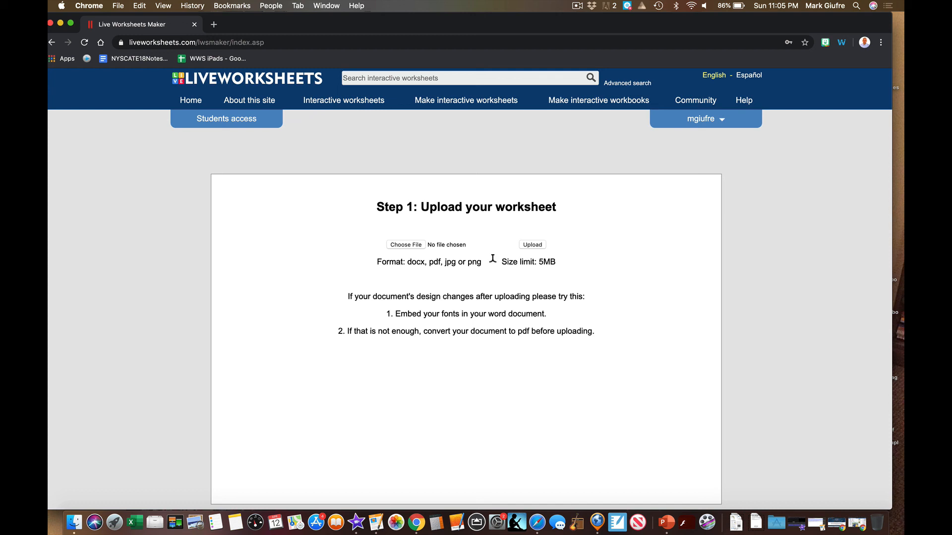
pyautogui.click(403, 245)
pyautogui.click(417, 107)
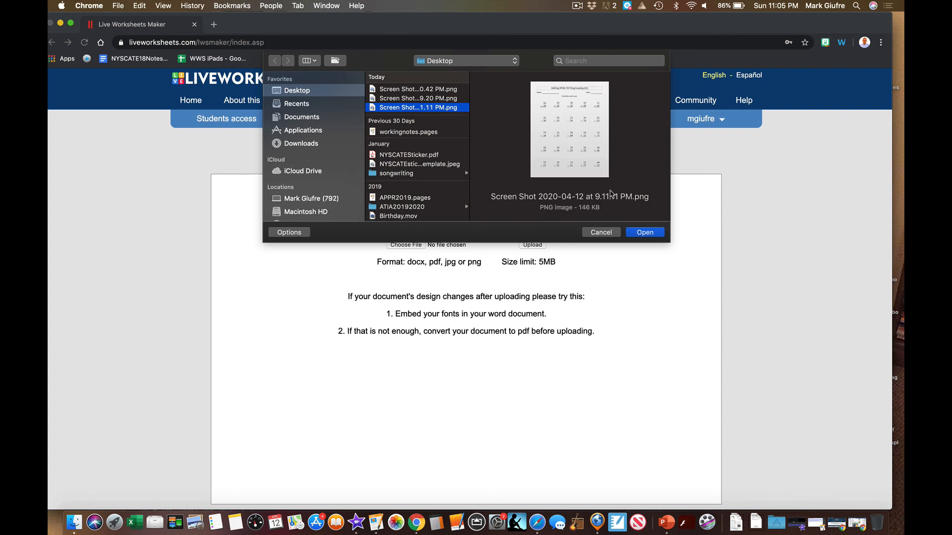
pyautogui.click(448, 100)
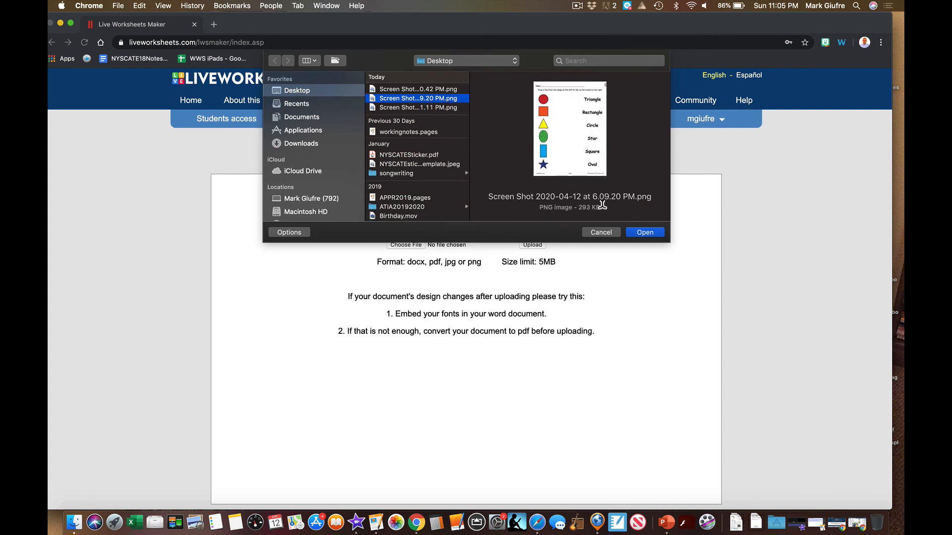
pyautogui.click(645, 233)
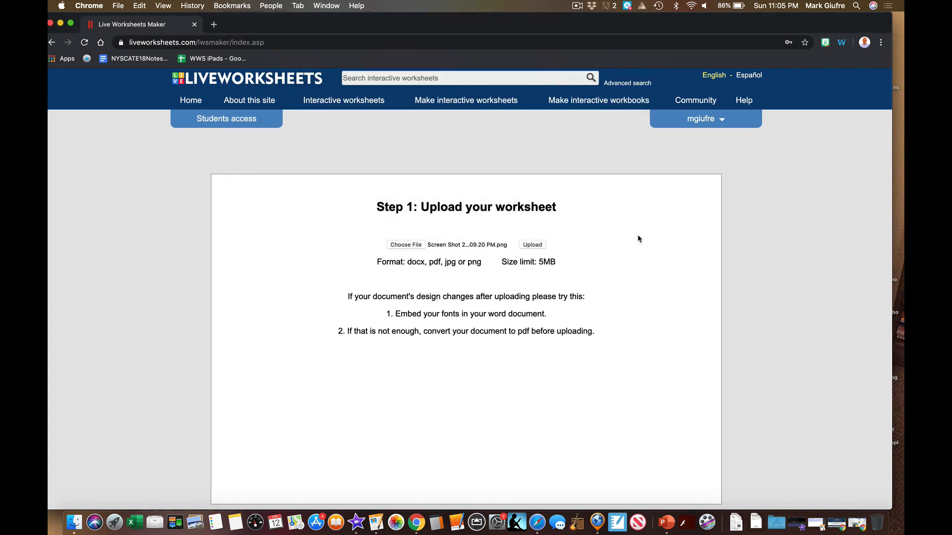
pyautogui.click(535, 244)
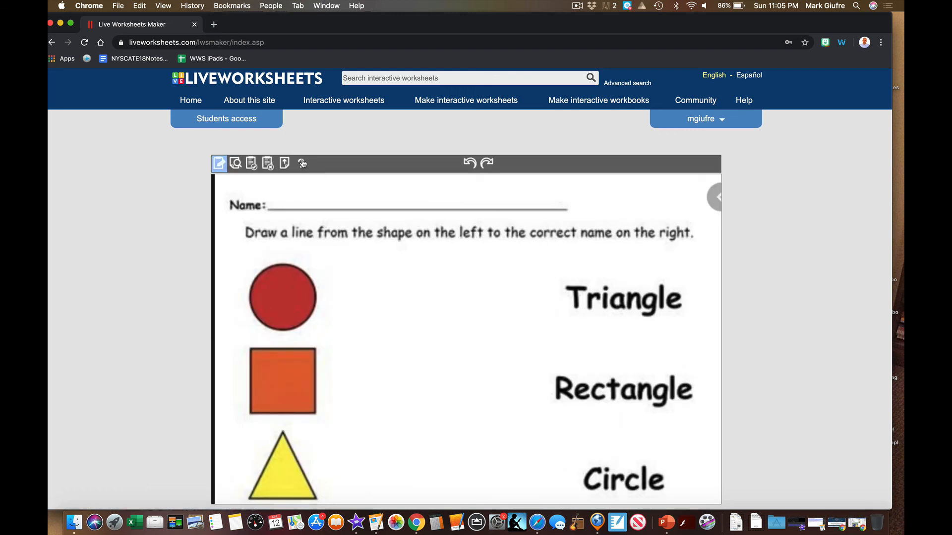
# Look through the help guide's exercise options and read the instructions for "Join with arrows".
pyautogui.click(302, 163)
pyautogui.scroll(-3, 337, 357)
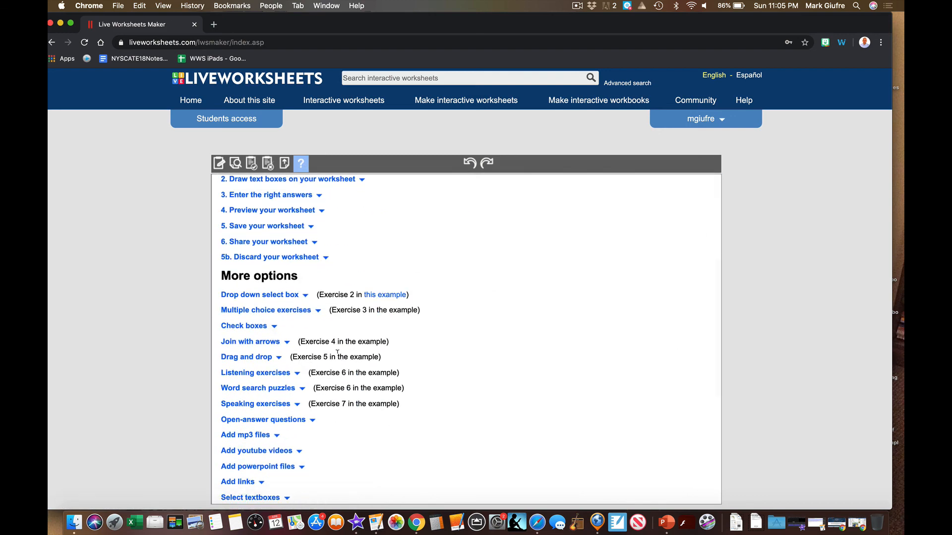
pyautogui.scroll(-3, 338, 357)
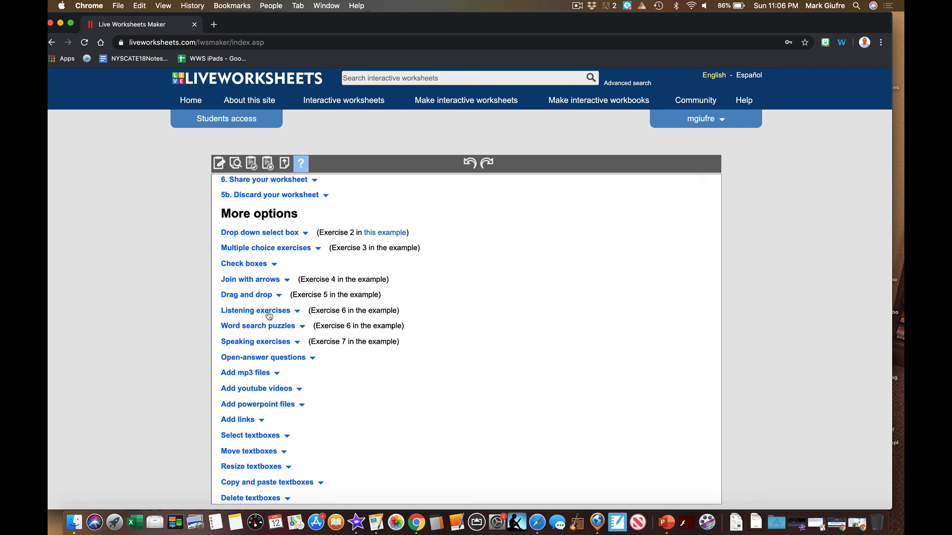
pyautogui.scroll(3, 269, 315)
pyautogui.scroll(-2, 269, 314)
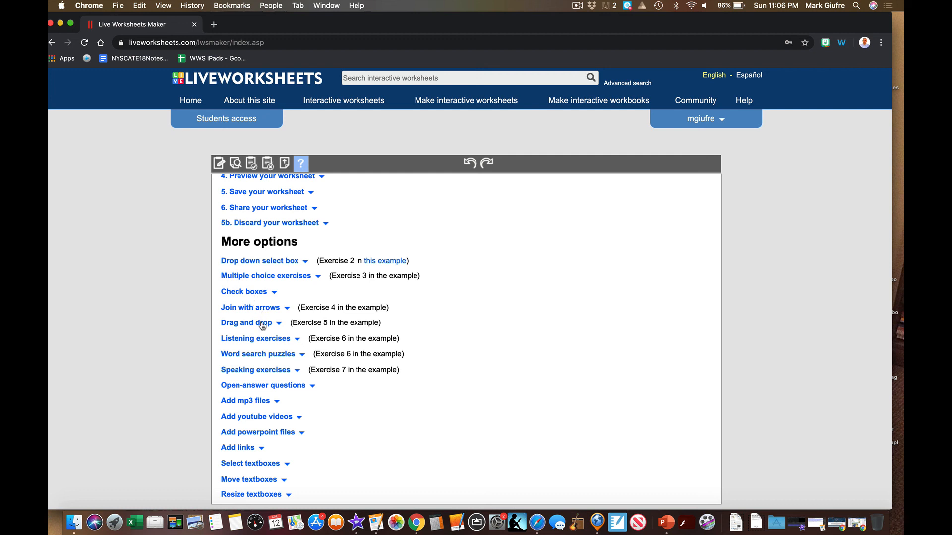
pyautogui.click(228, 165)
pyautogui.click(296, 167)
pyautogui.scroll(-5, 287, 347)
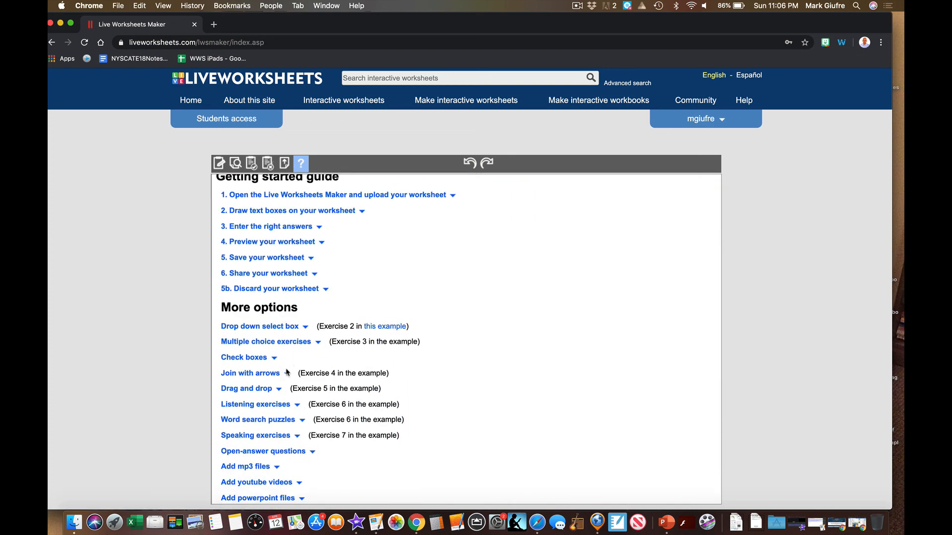
pyautogui.click(286, 373)
pyautogui.scroll(-2, 257, 388)
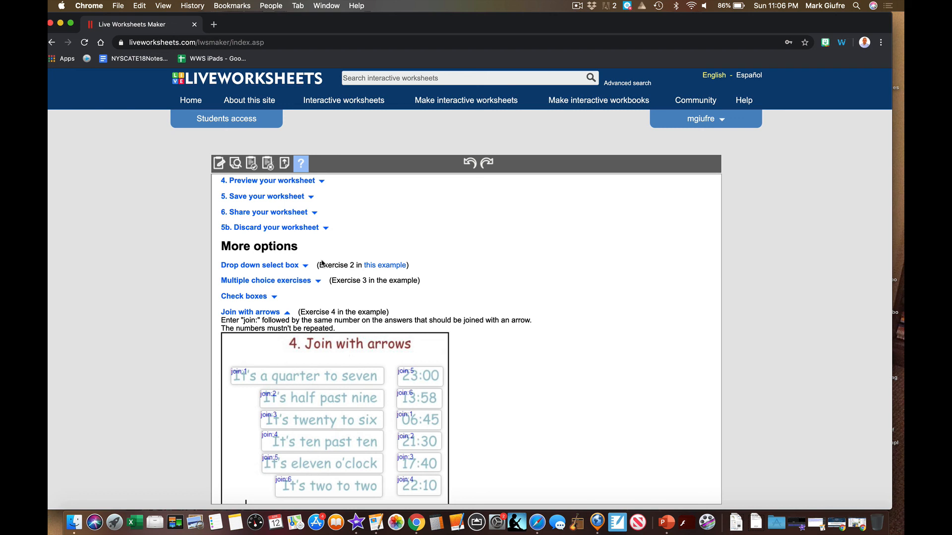
pyautogui.scroll(5, 322, 264)
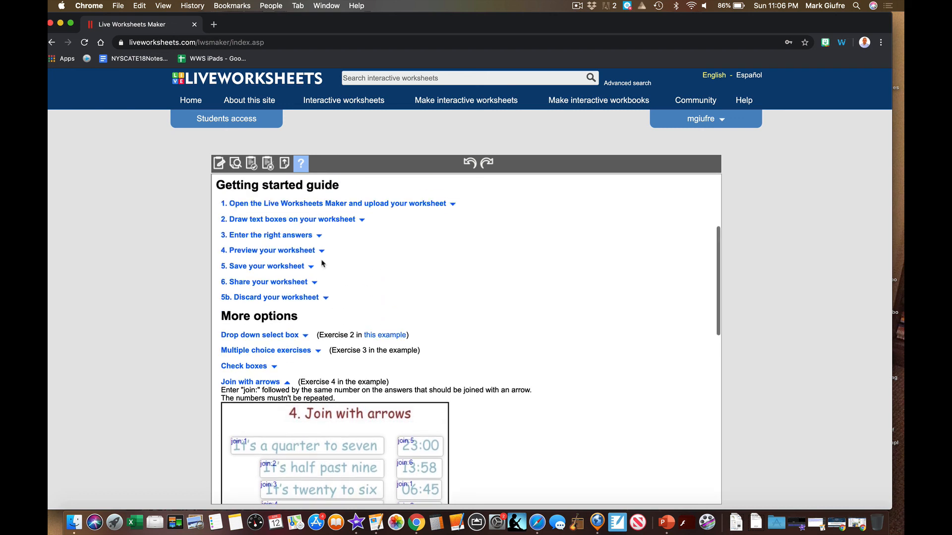